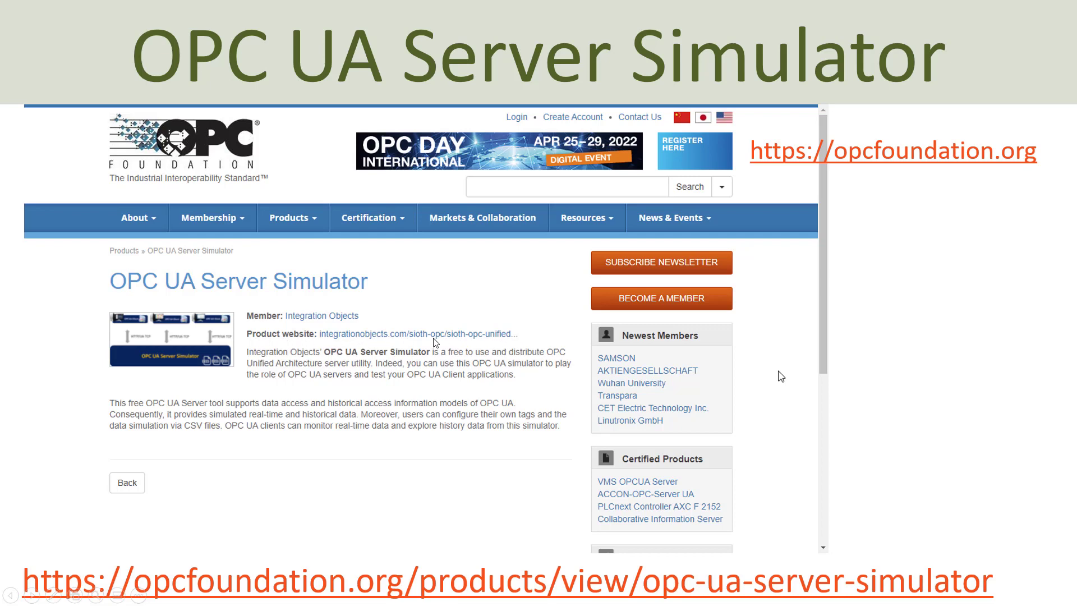
click(486, 338)
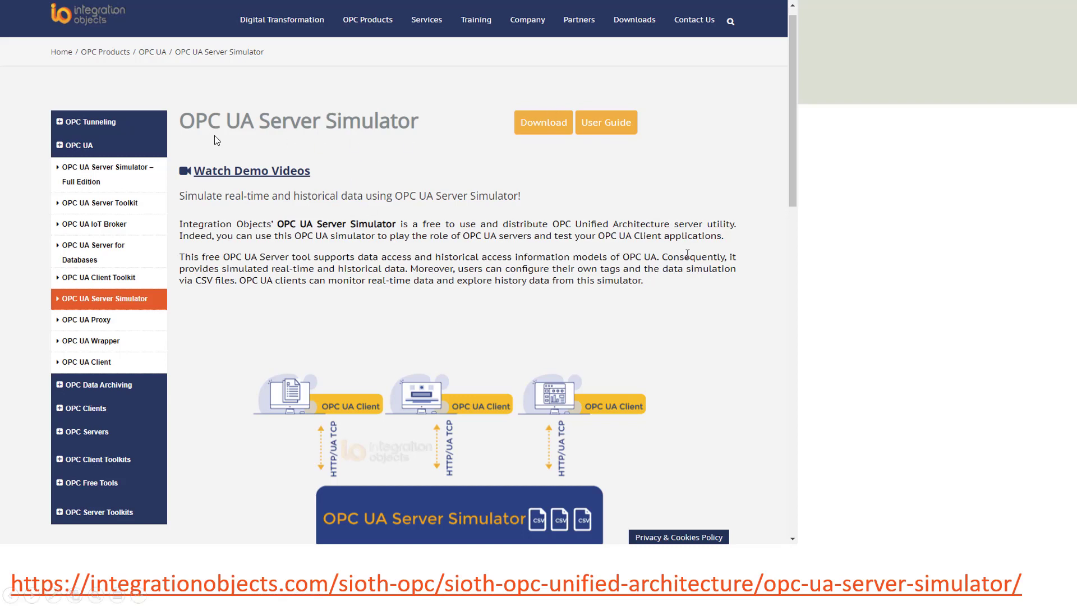
click(342, 133)
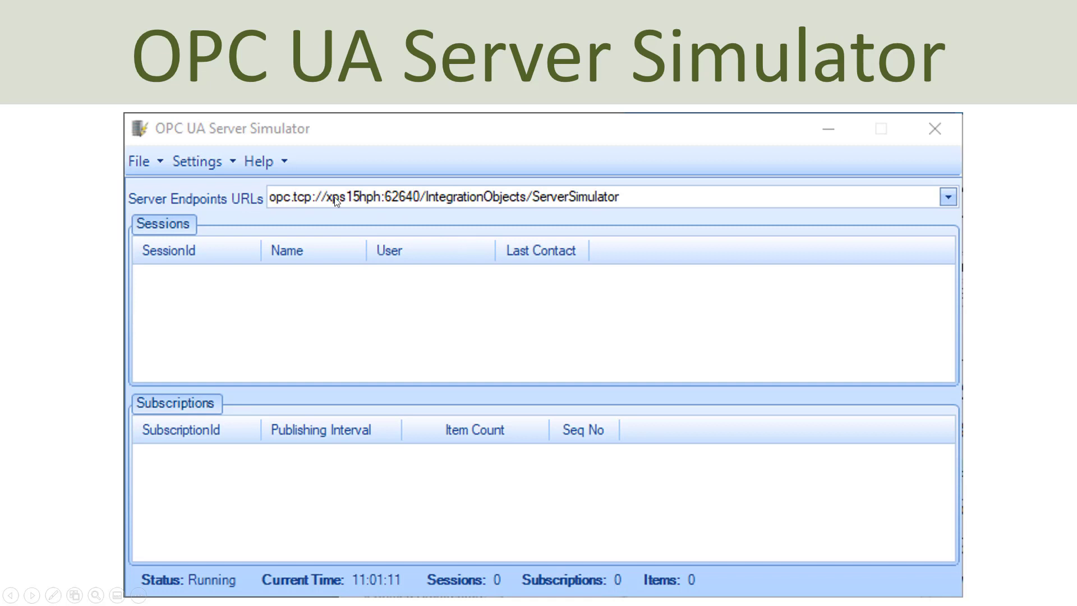
click(647, 199)
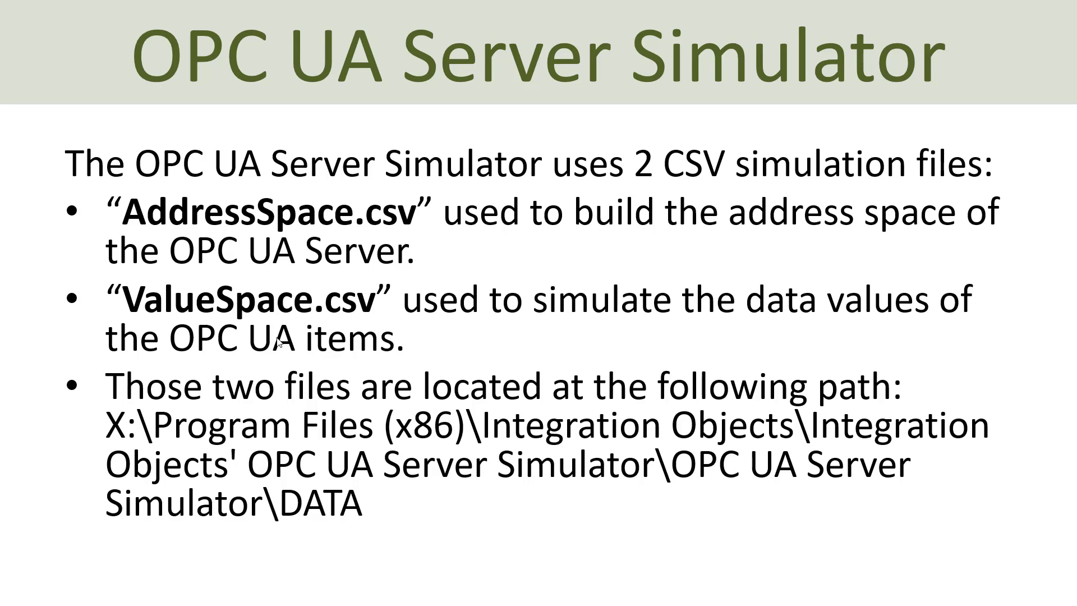
click(277, 338)
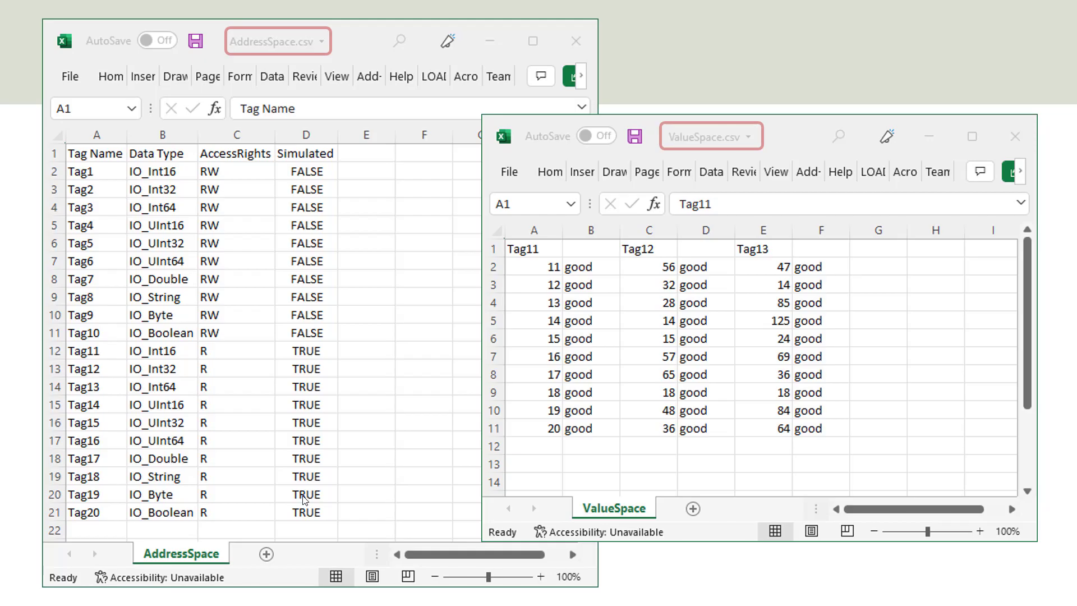
key(Right)
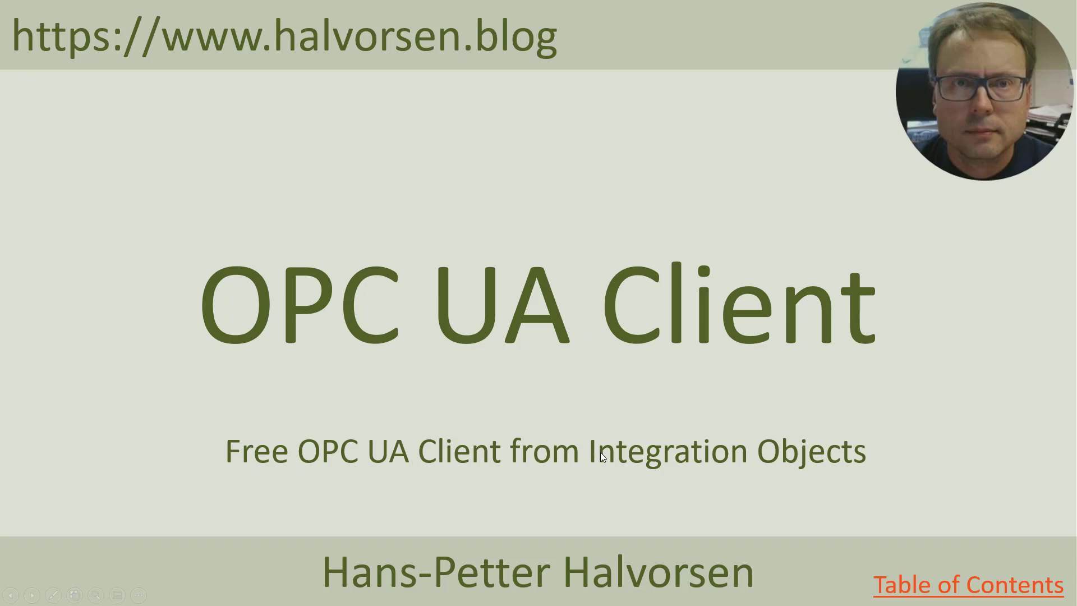
click(841, 460)
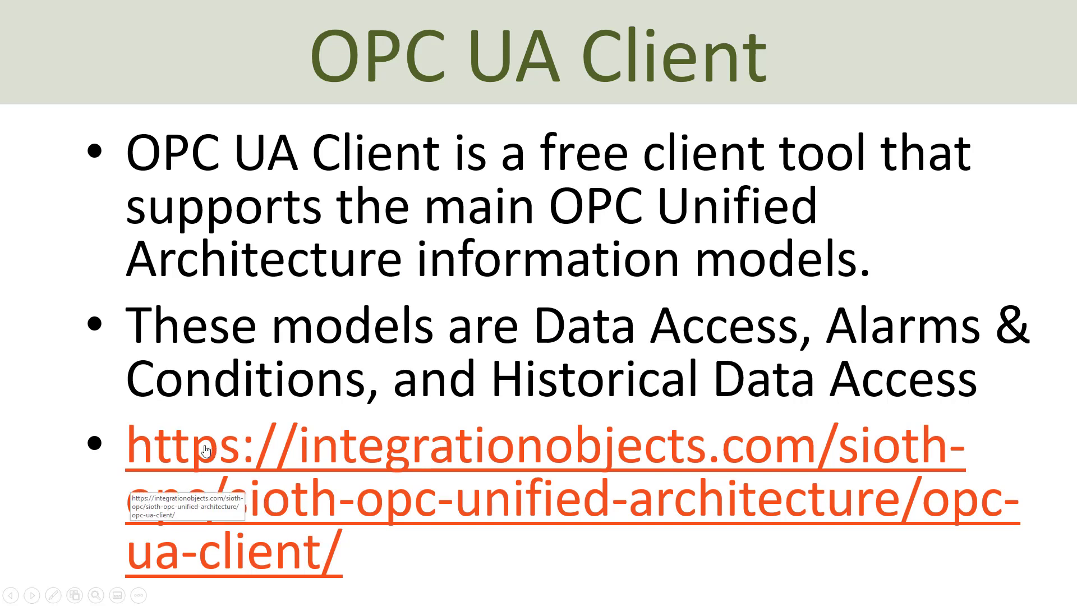
click(391, 531)
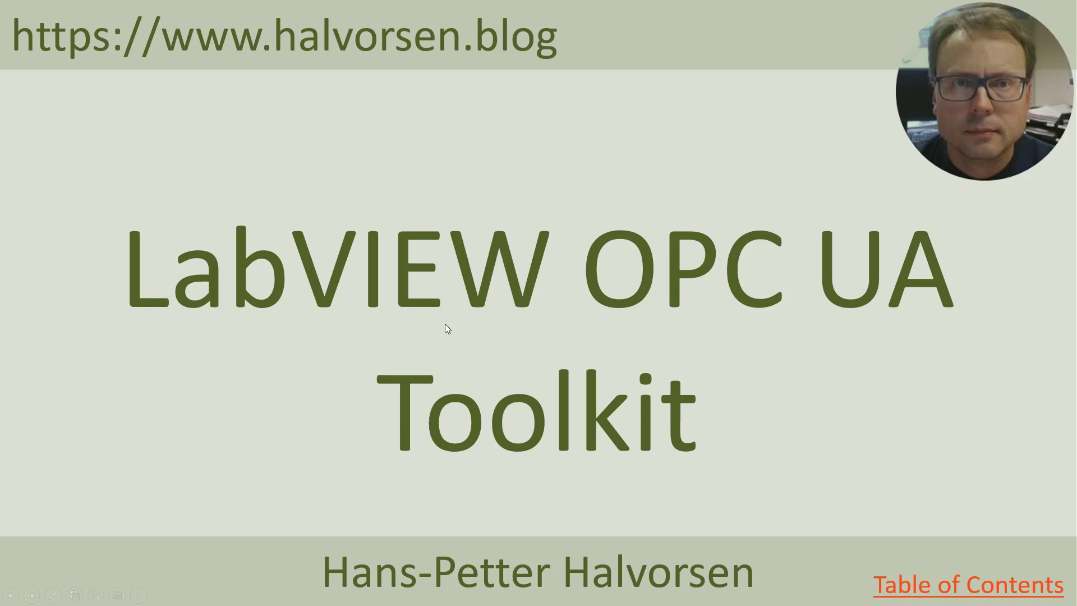
click(505, 325)
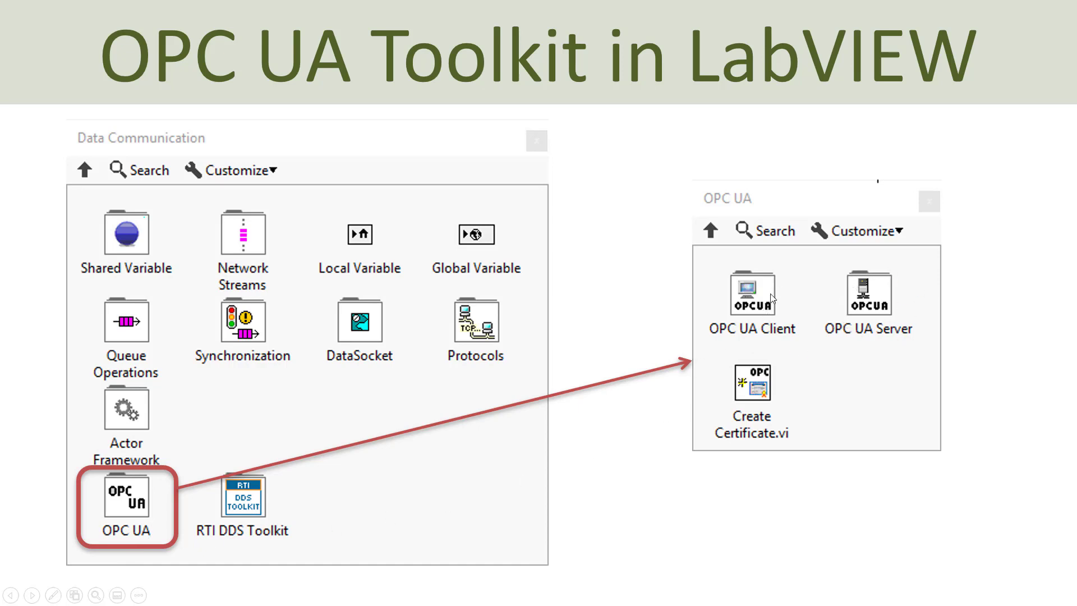
click(728, 327)
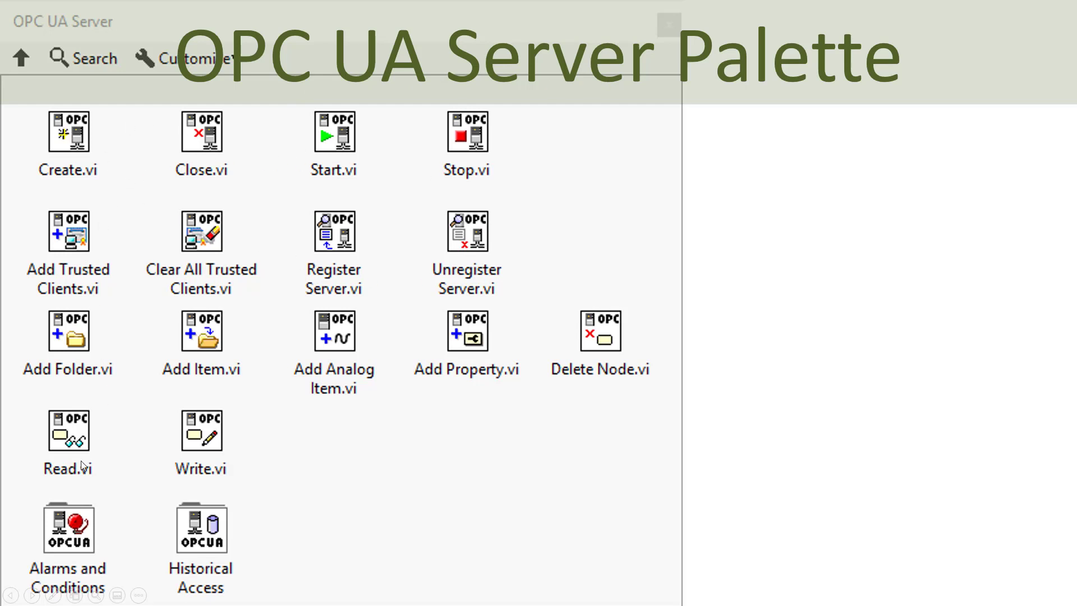
click(69, 147)
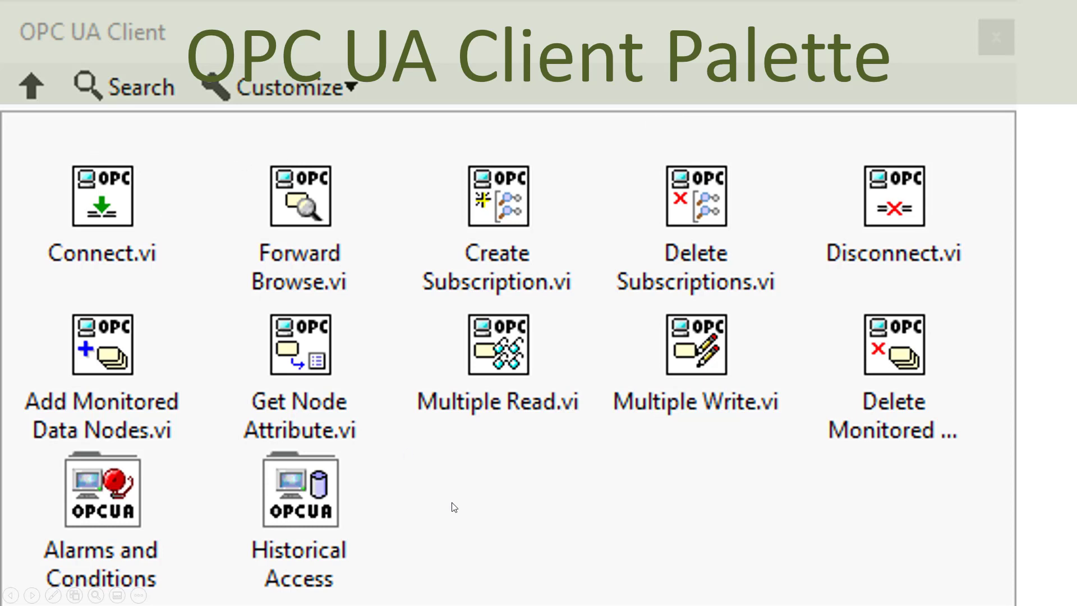
click(534, 588)
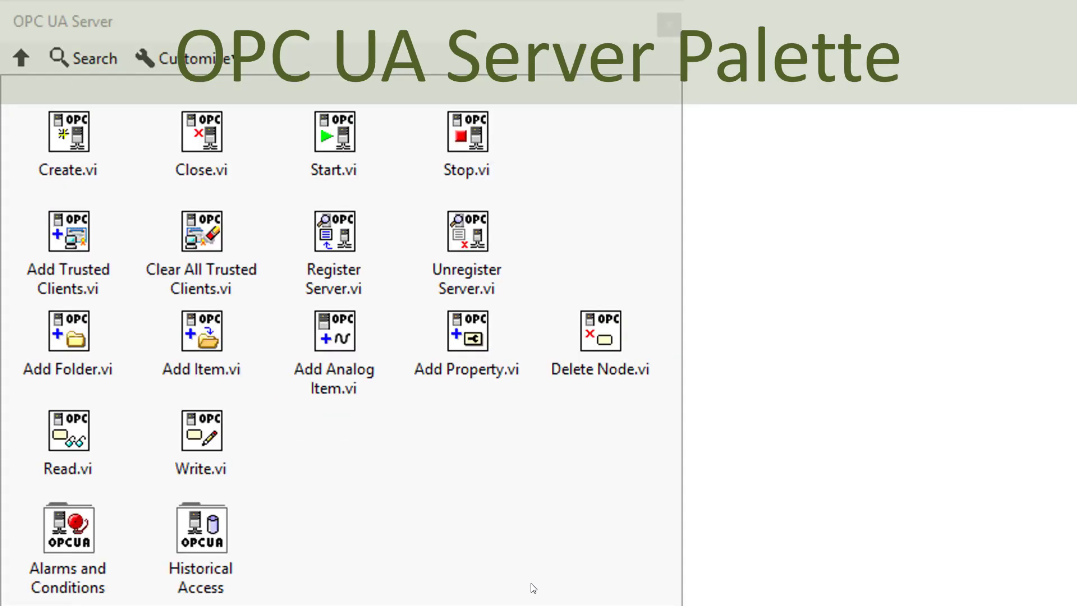
scroll(534, 588, up, 1)
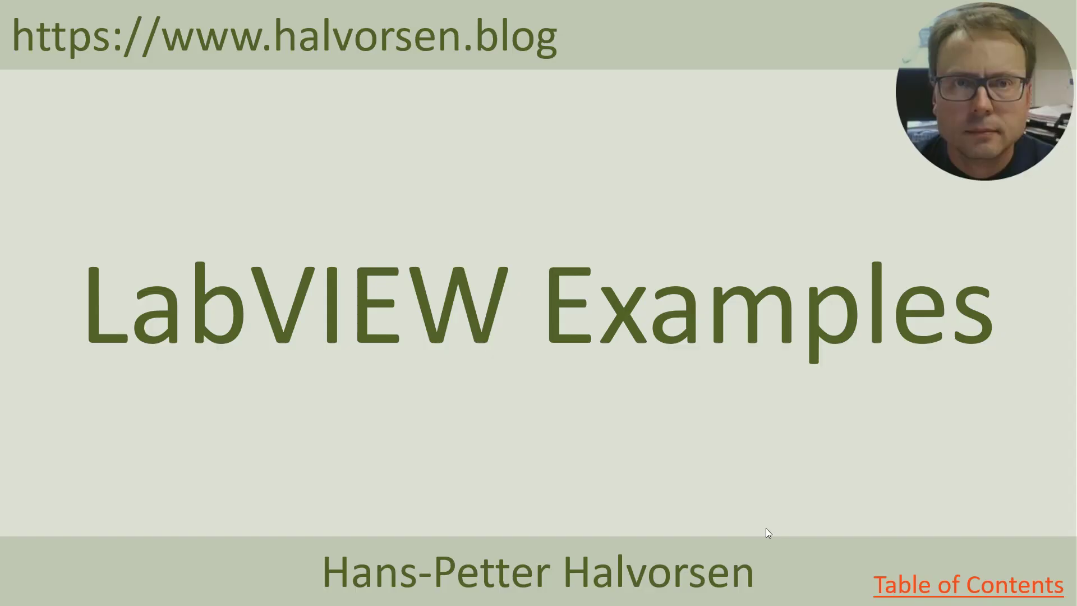
click(469, 235)
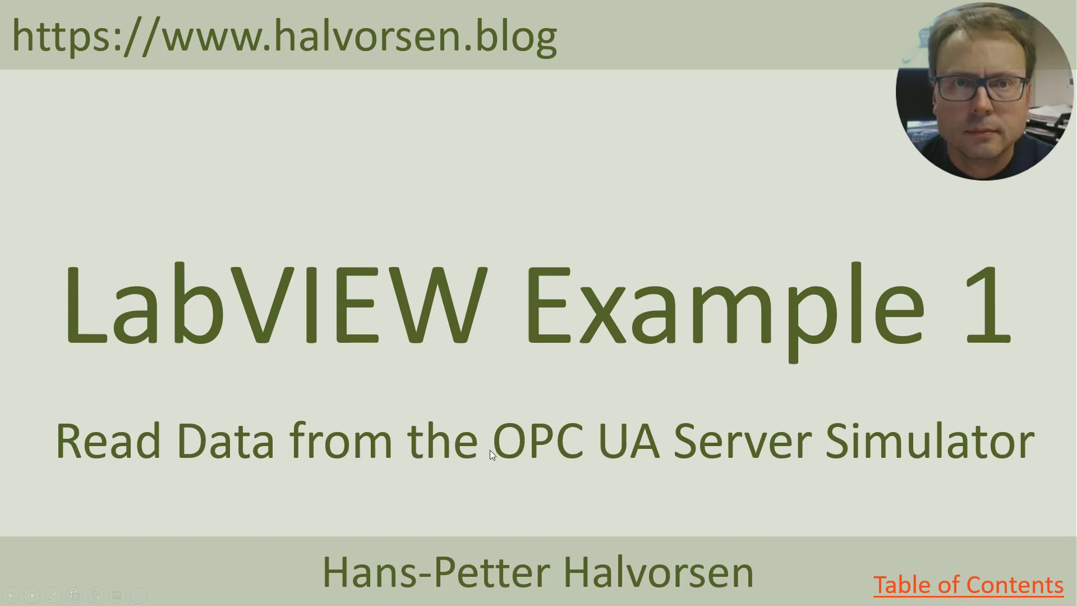
click(775, 449)
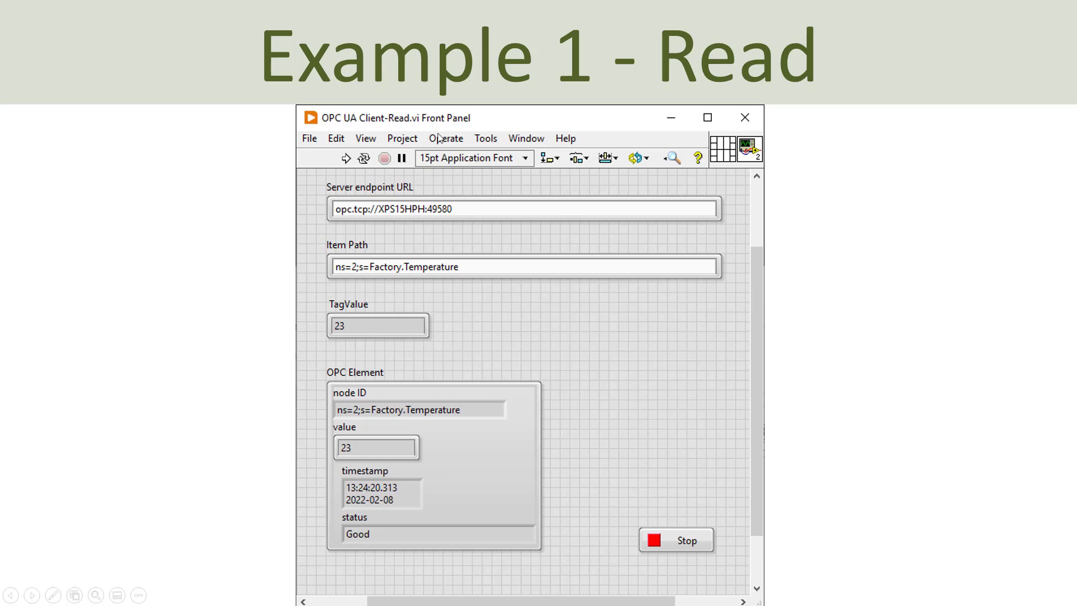
click(371, 448)
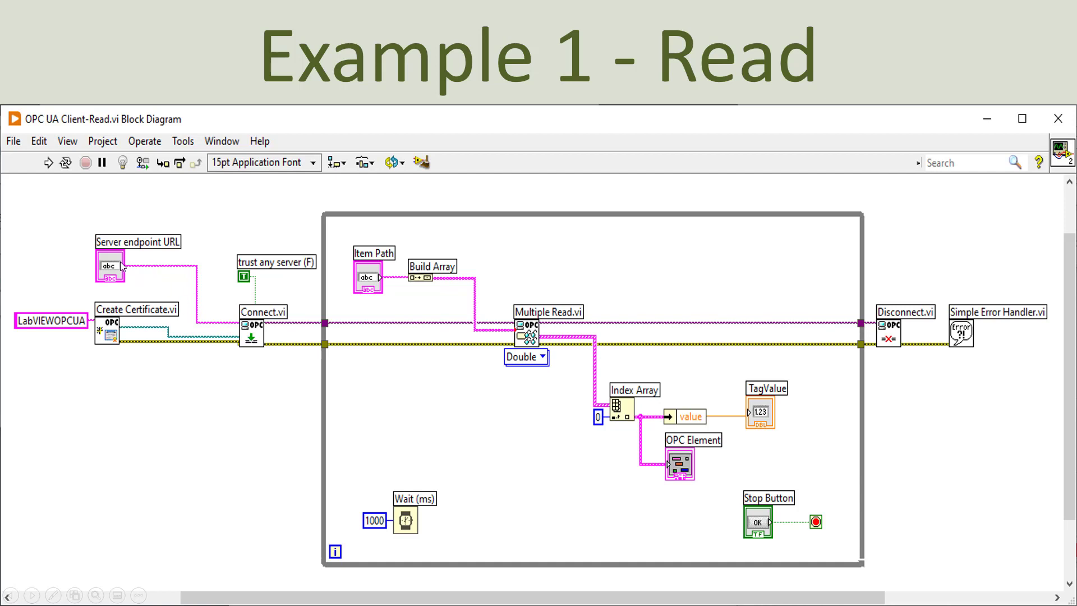
key(Left)
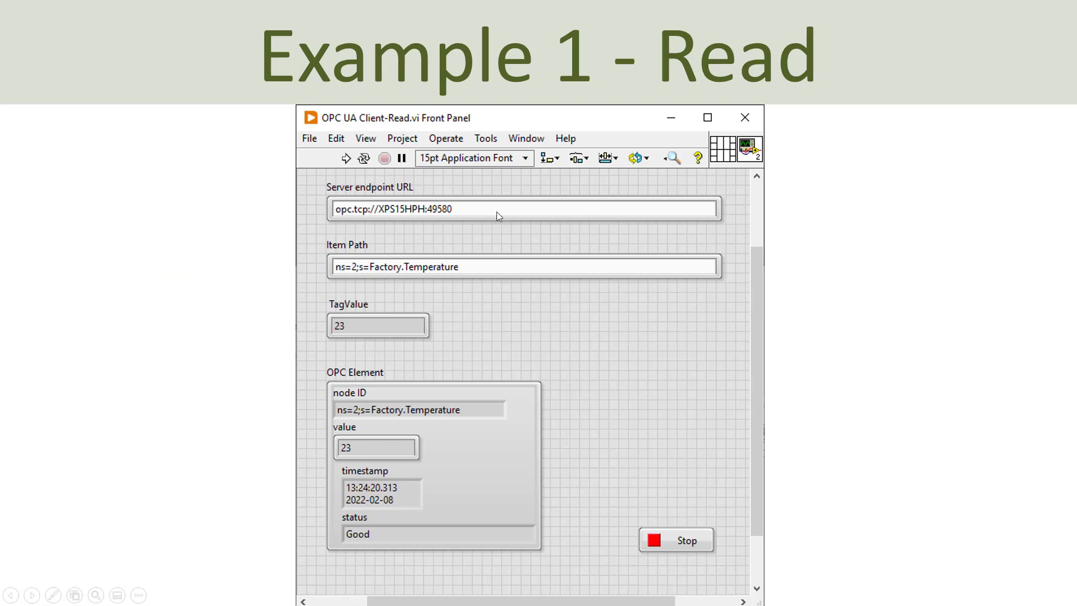
key(Right)
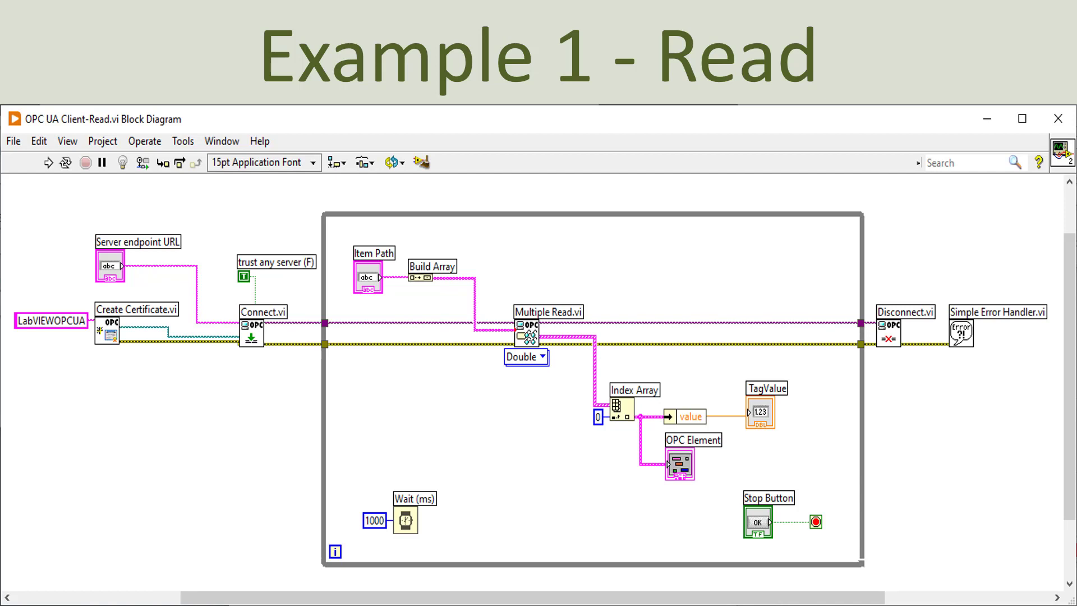
click(537, 335)
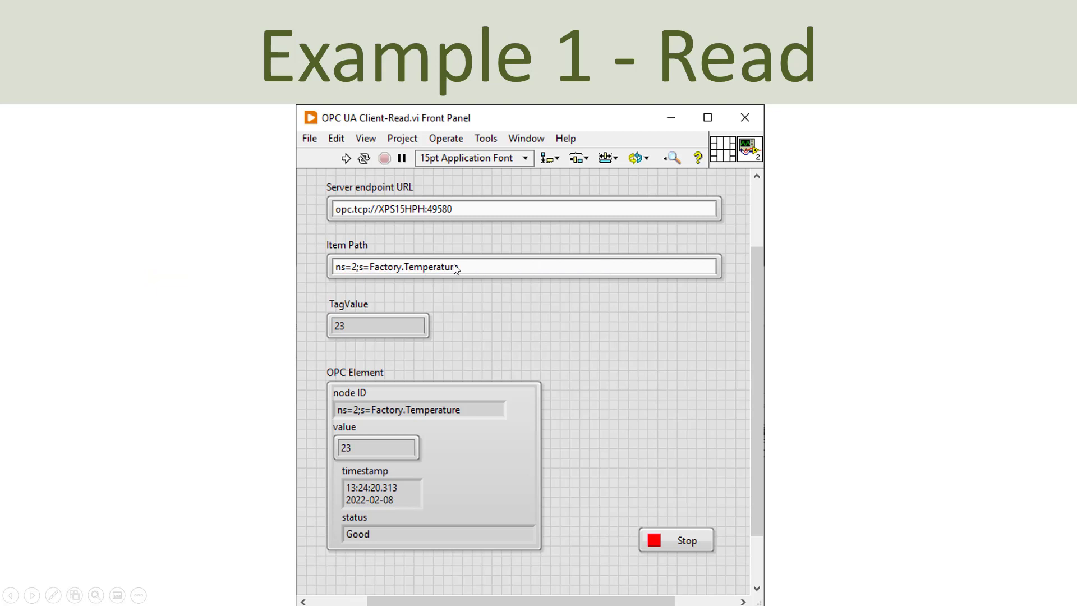
key(ctrl+e)
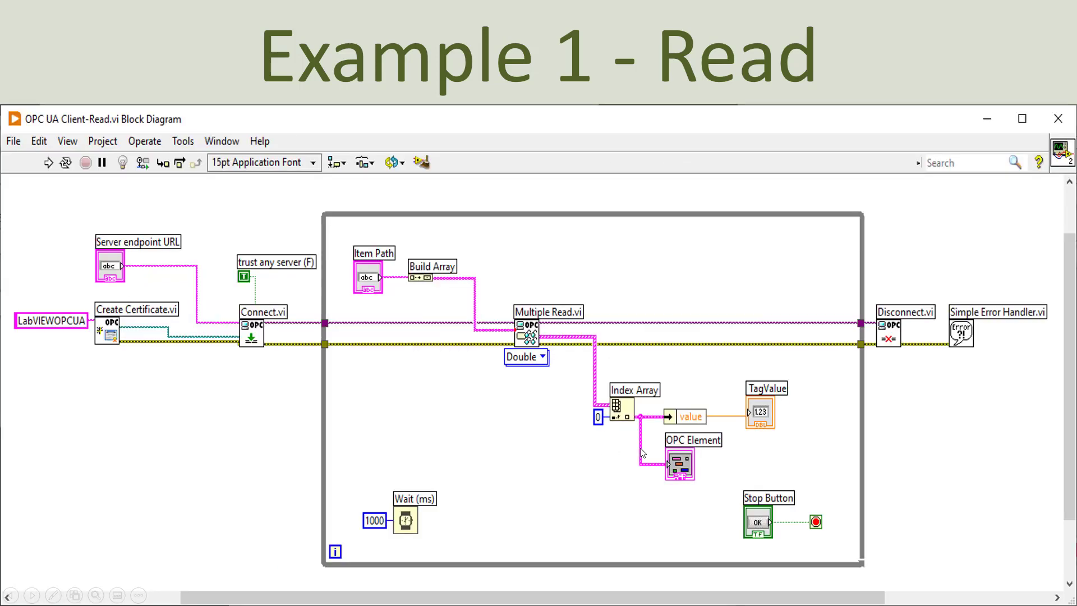
key(ctrl+e)
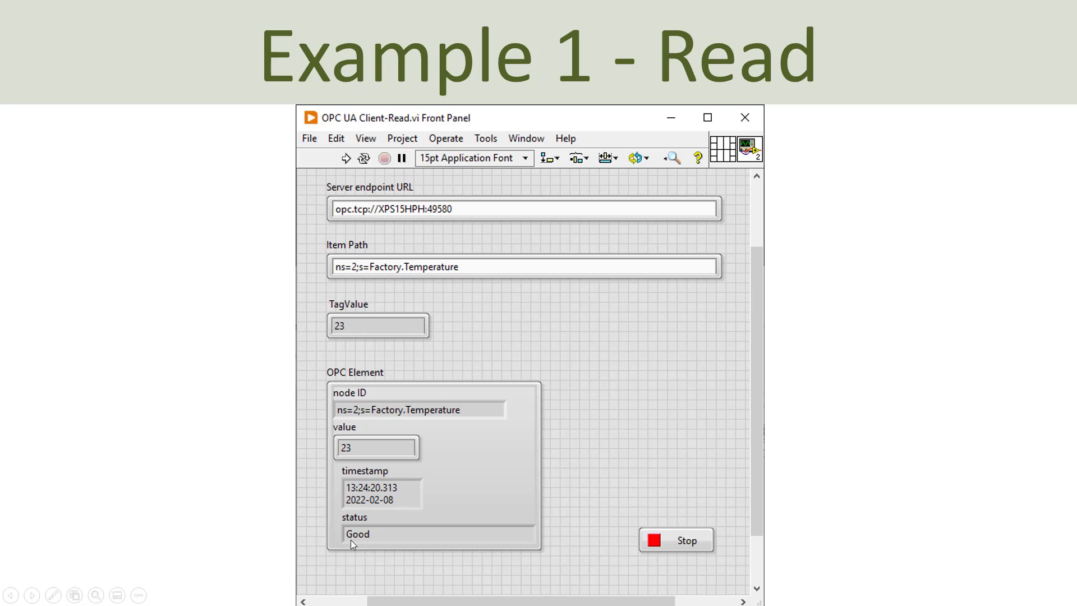
key(ctrl+e)
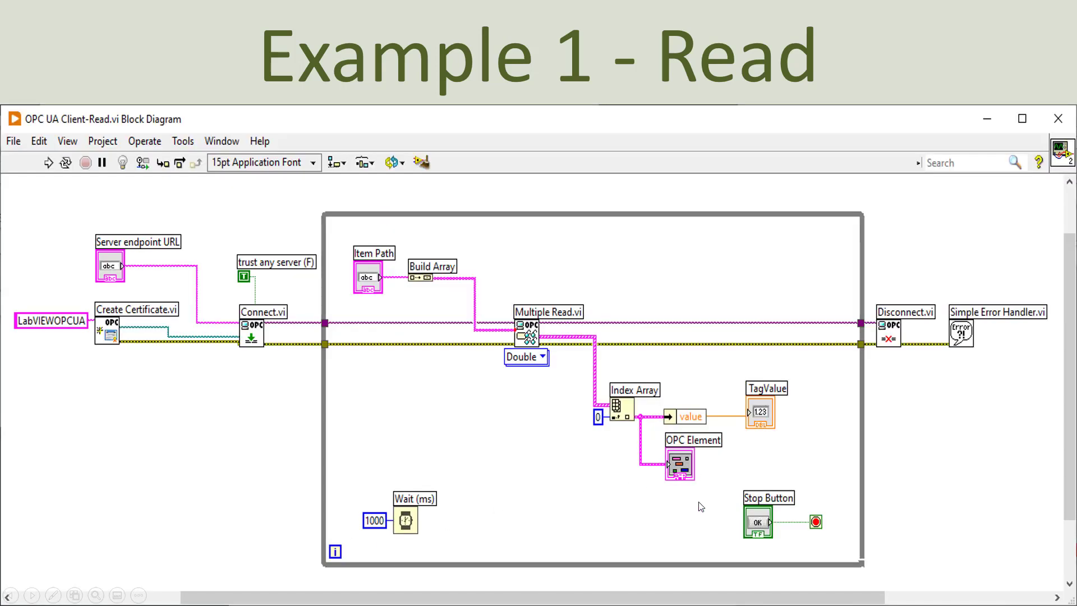
key(ctrl+e)
key(ctrl+e)
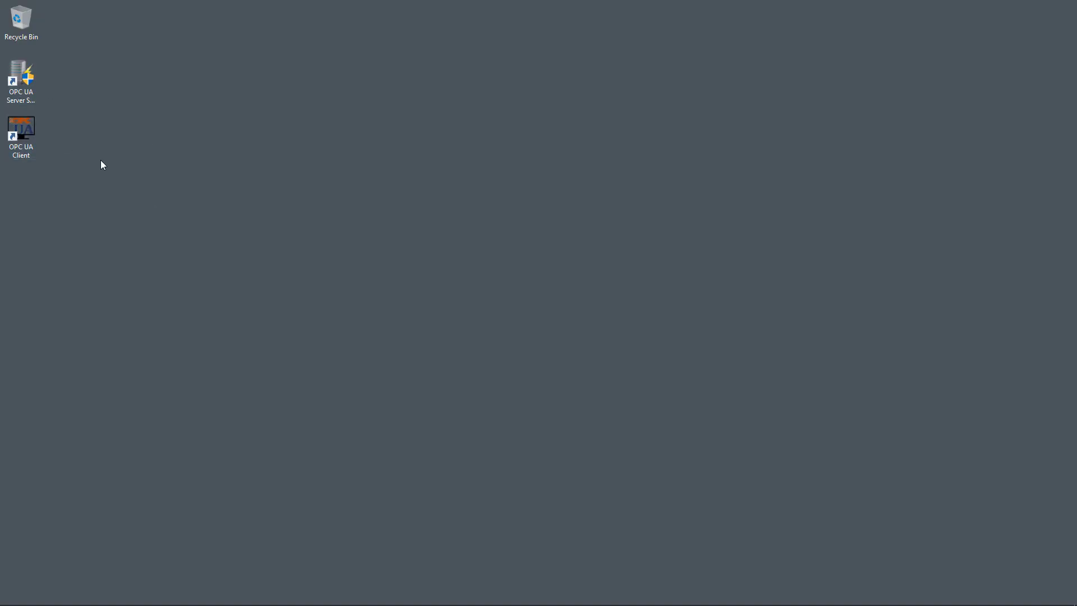
Launch the OPC UA Server Simulator, accept the demo version notice, and move its window nearer the desktop shortcuts
click(17, 84)
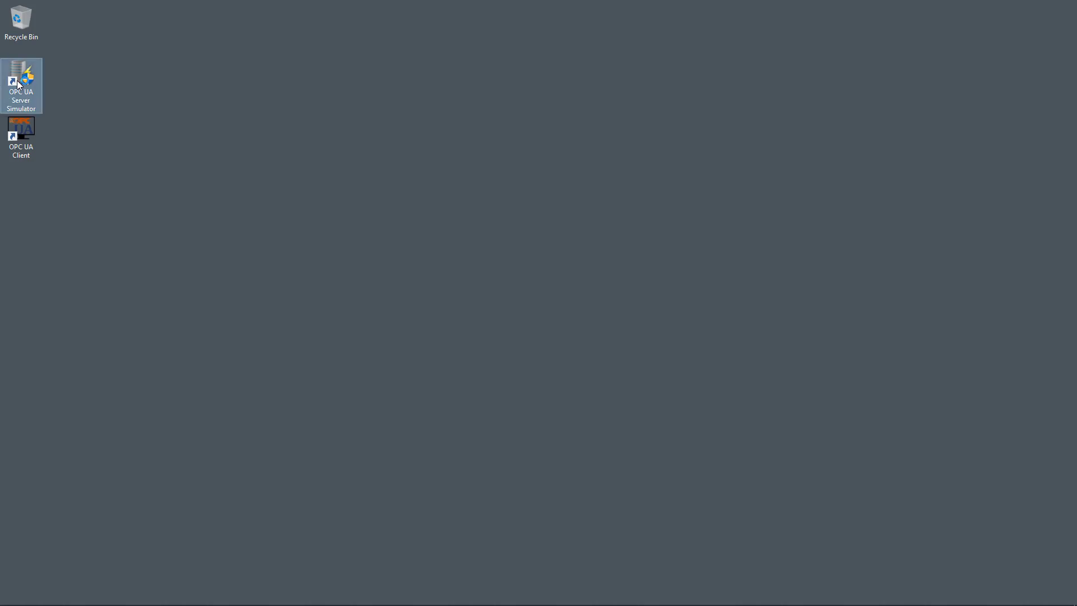
double_click(17, 84)
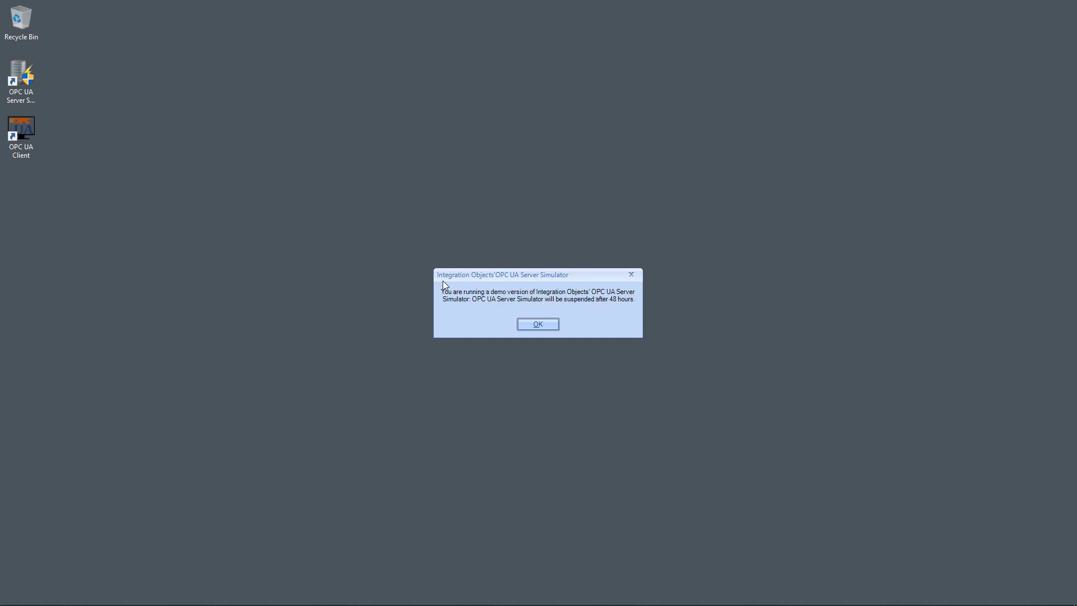
click(544, 324)
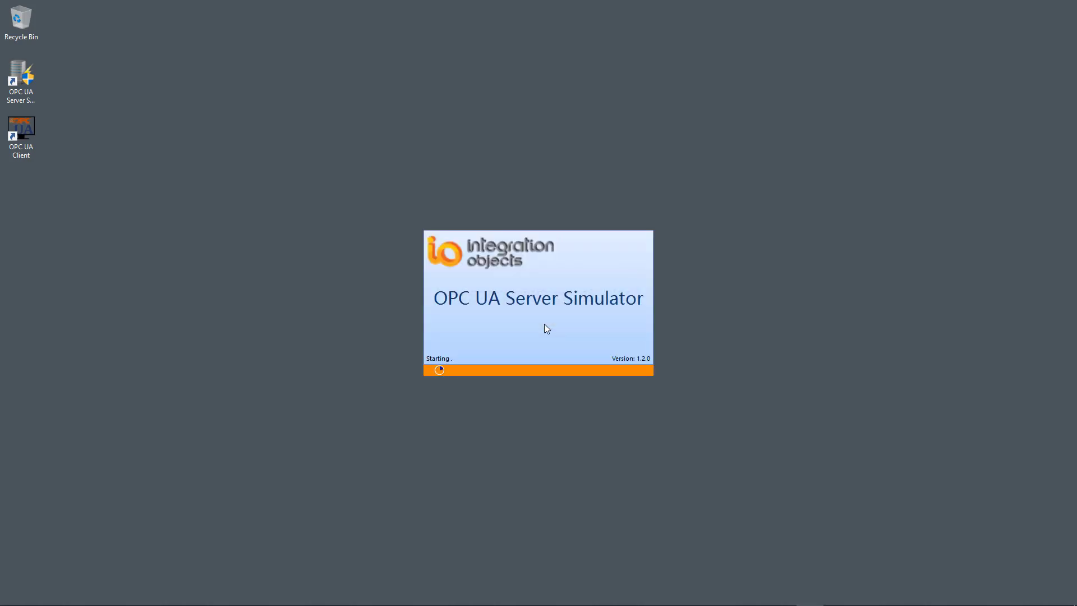
drag(540, 195, 314, 58)
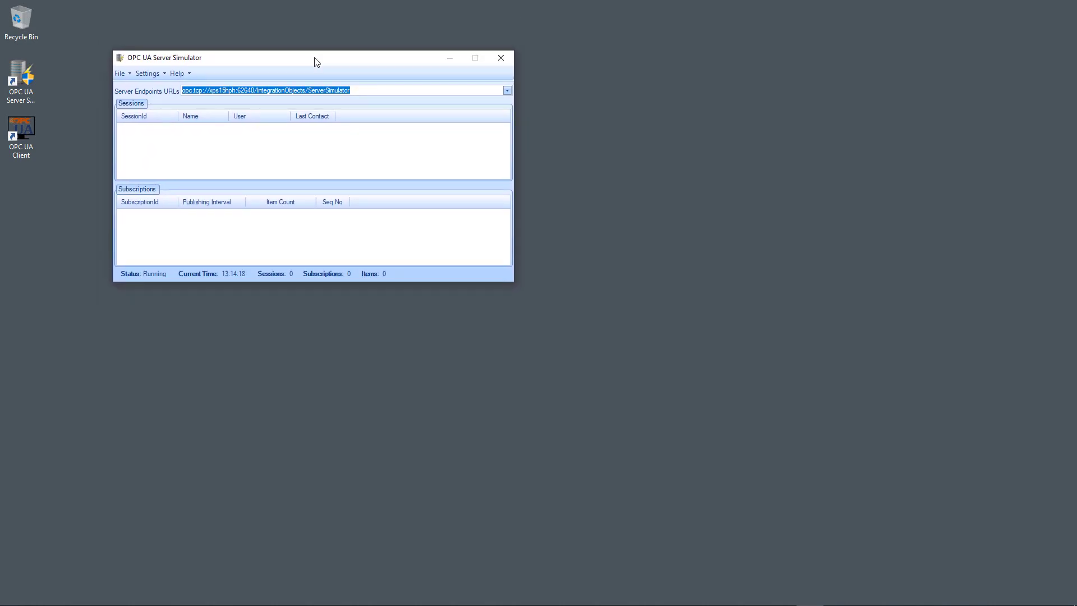
Review the simulator's security policies, including security modes, endpoints and user identity tokens, and leave without saving
click(187, 78)
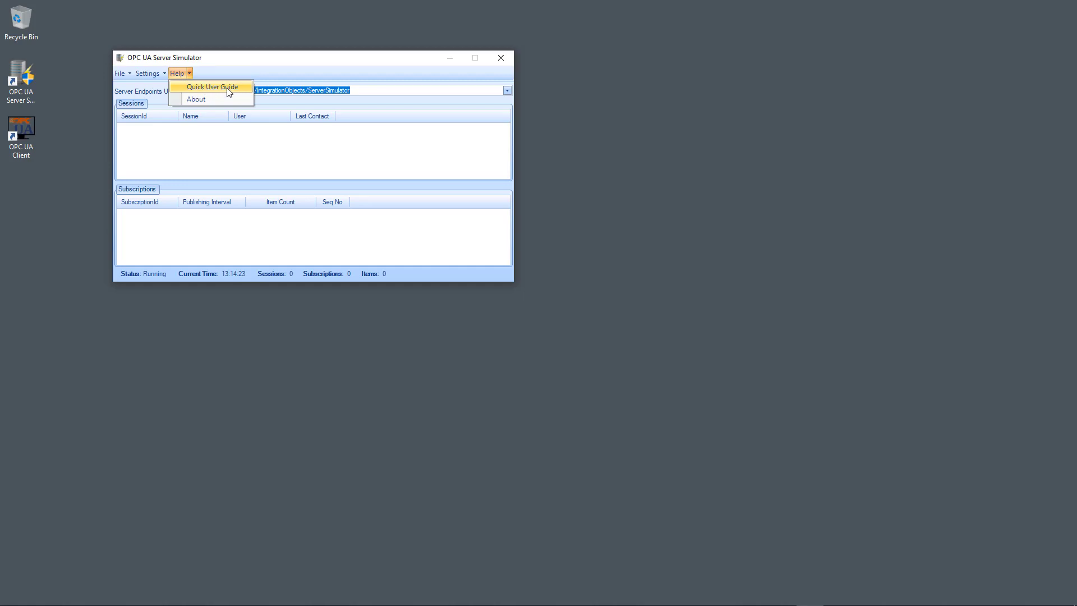
click(224, 72)
click(159, 73)
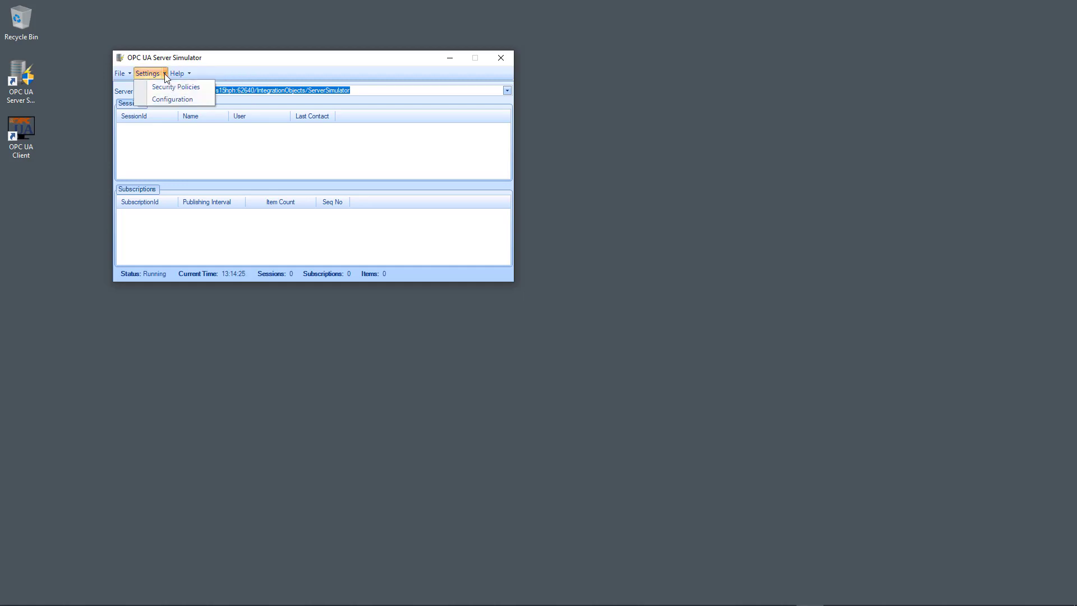
click(176, 87)
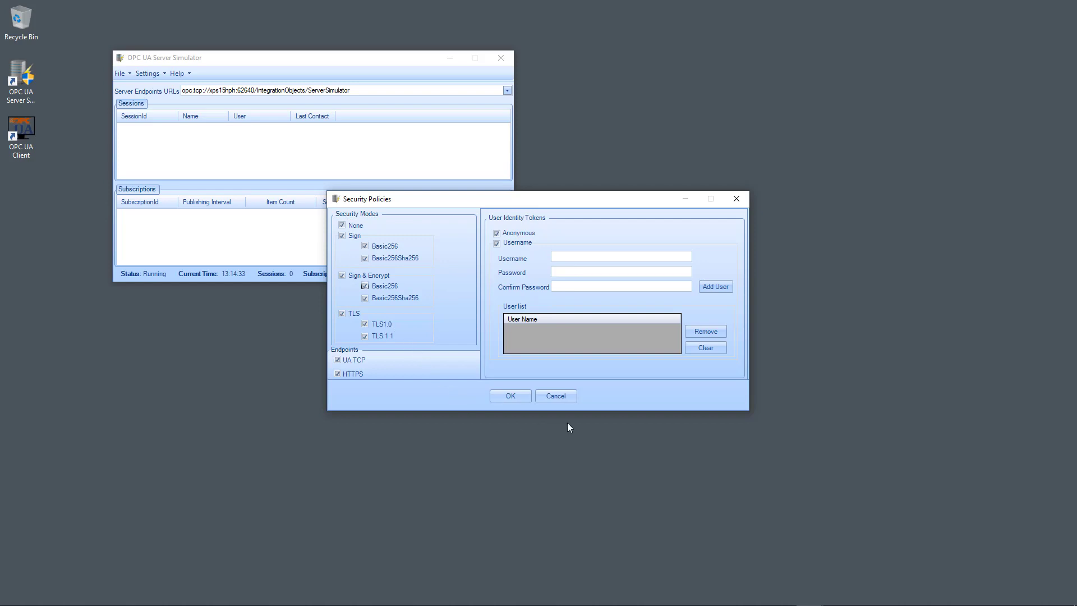
click(555, 396)
Check the simulator's configuration for TCP and HTTPS ports, server names and update rate, and leave without saving
click(148, 73)
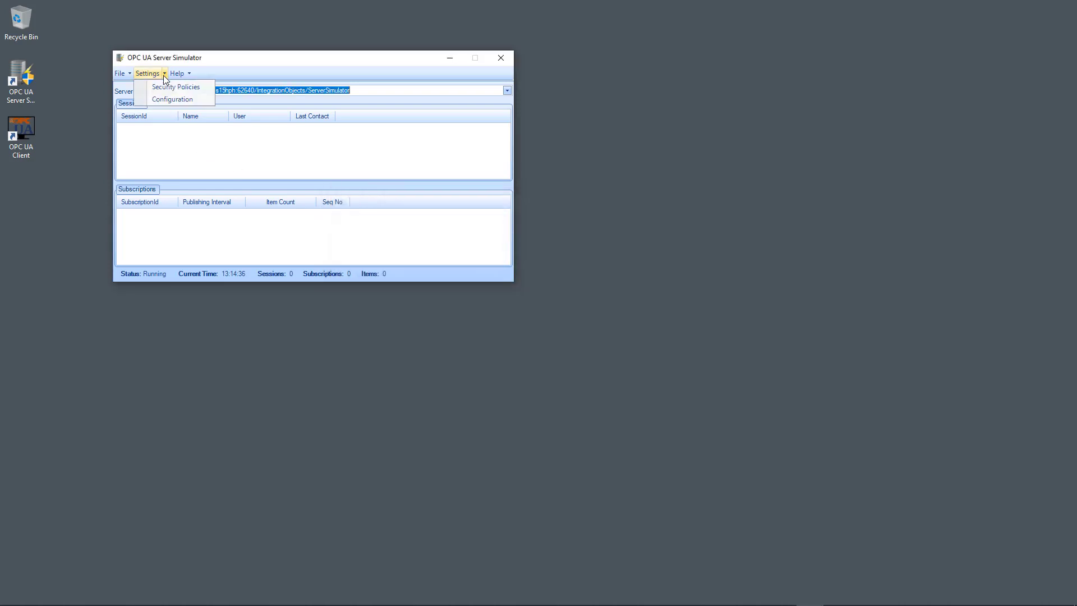
click(174, 99)
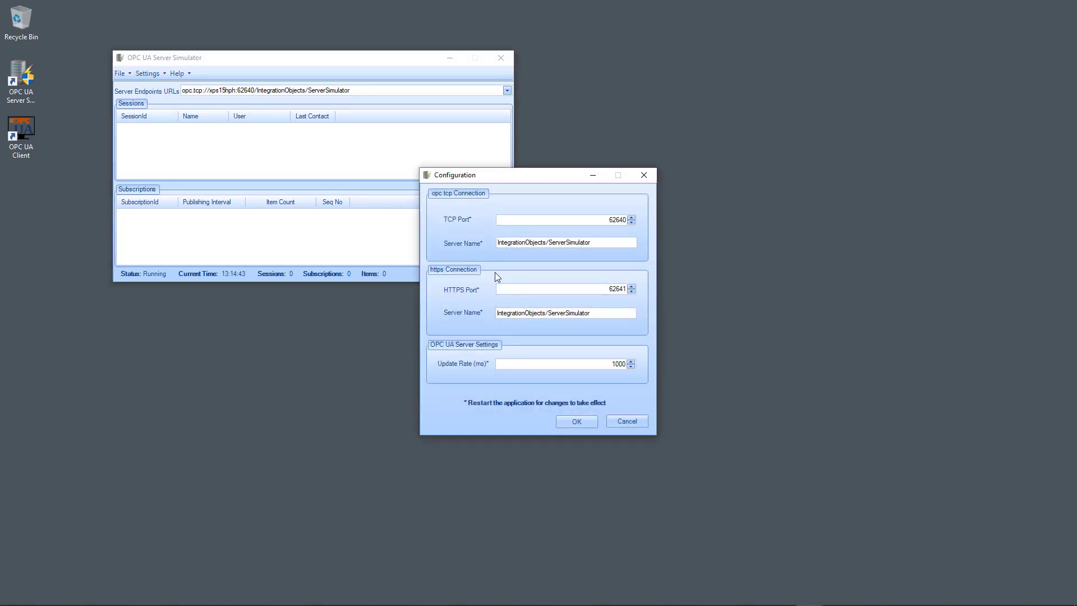
click(630, 423)
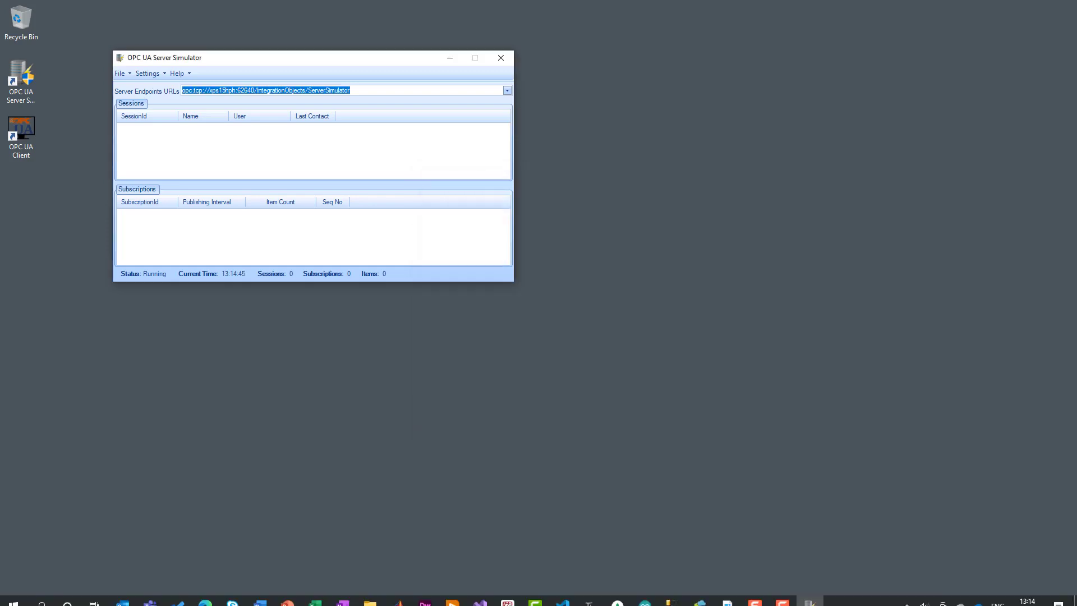
Browse in a new File Explorer window to the simulator's DATA folder under C:, Program Files (x86), Integration Objects, Integration Objects' OPC UA Server Simulator
right_click(370, 594)
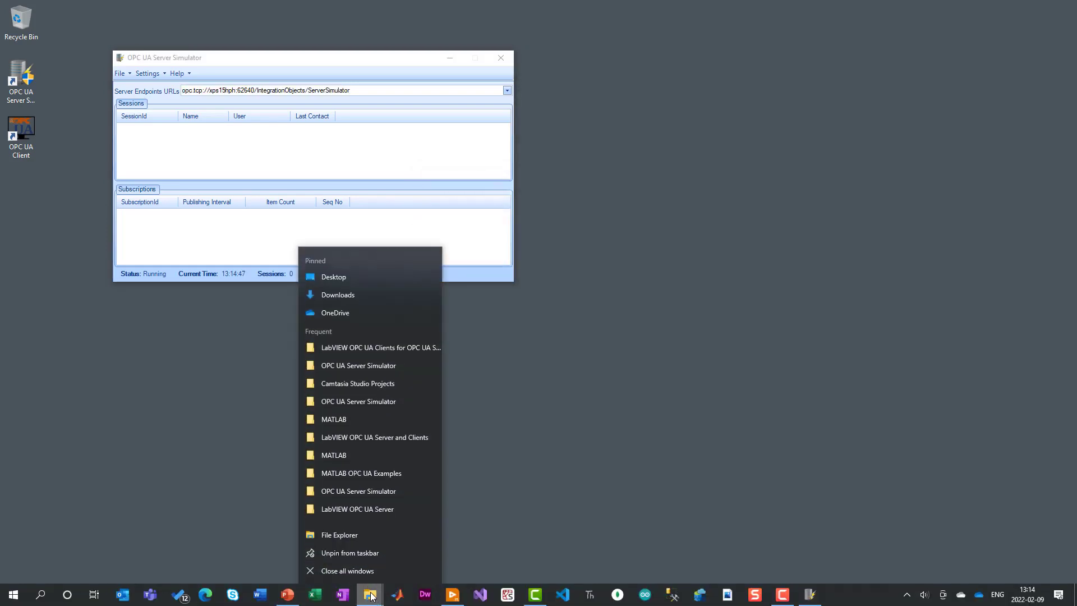
click(362, 536)
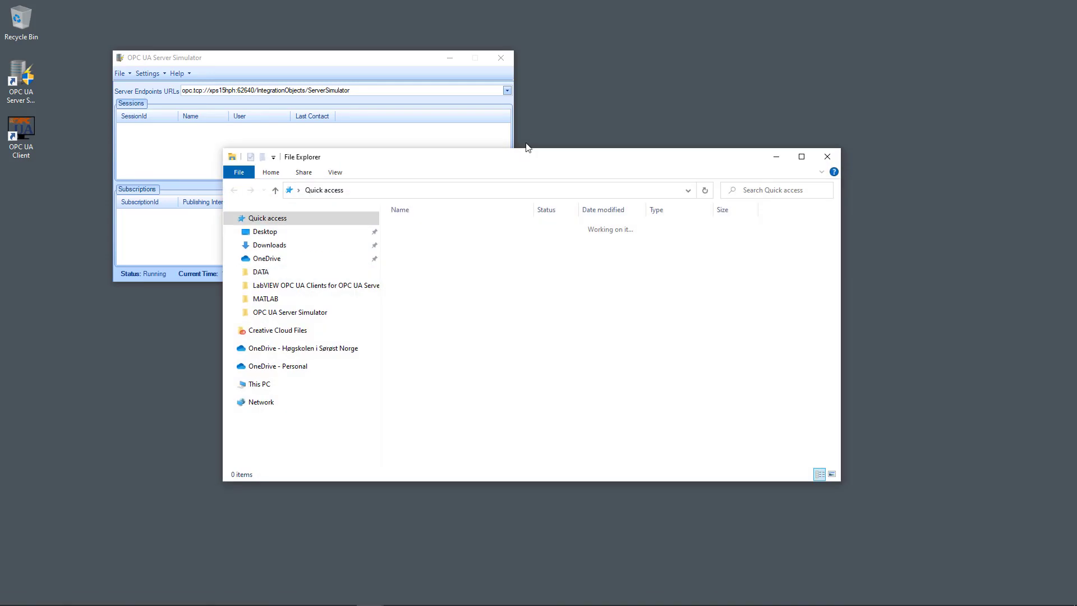
drag(533, 153, 541, 108)
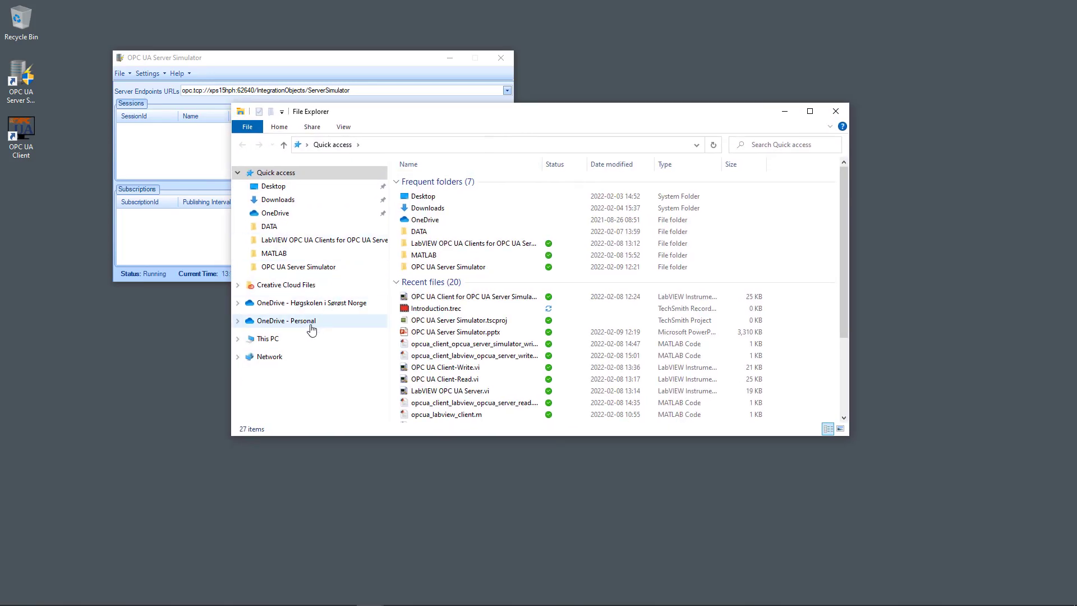
click(269, 339)
click(464, 310)
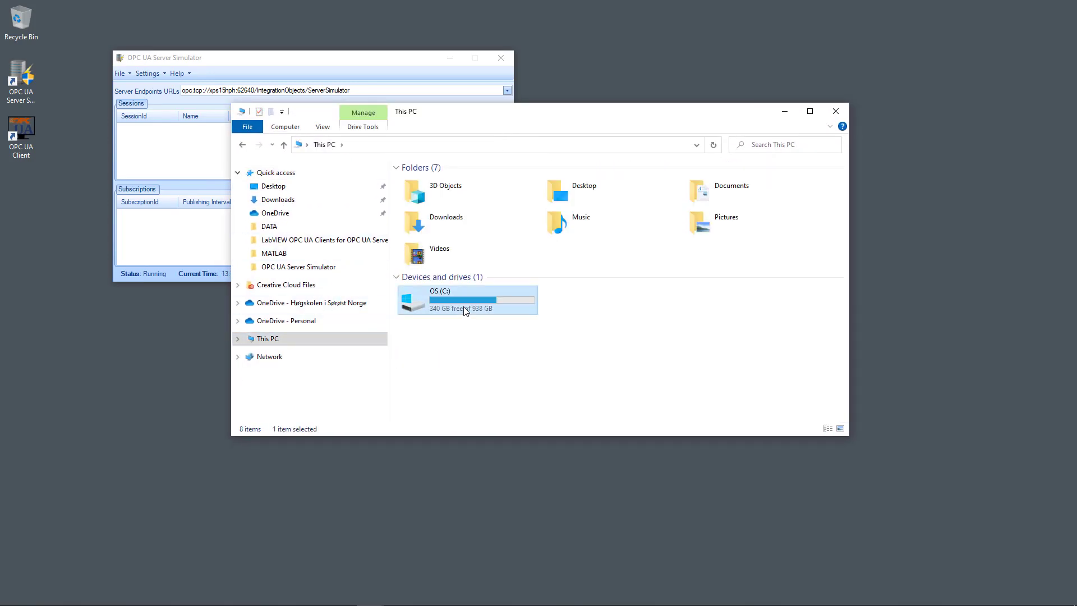
double_click(464, 311)
double_click(460, 368)
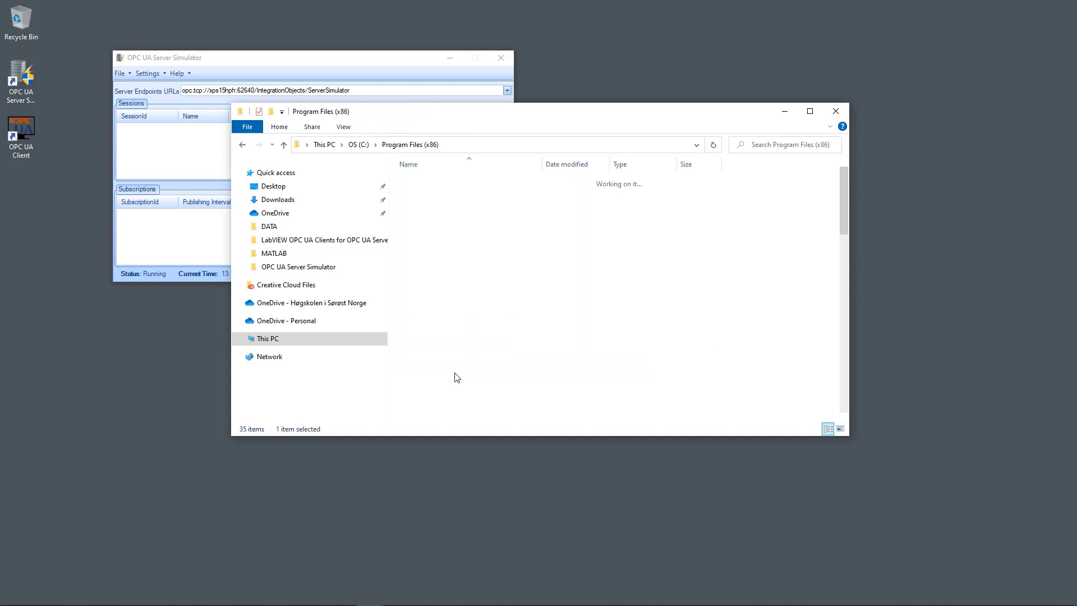
double_click(452, 378)
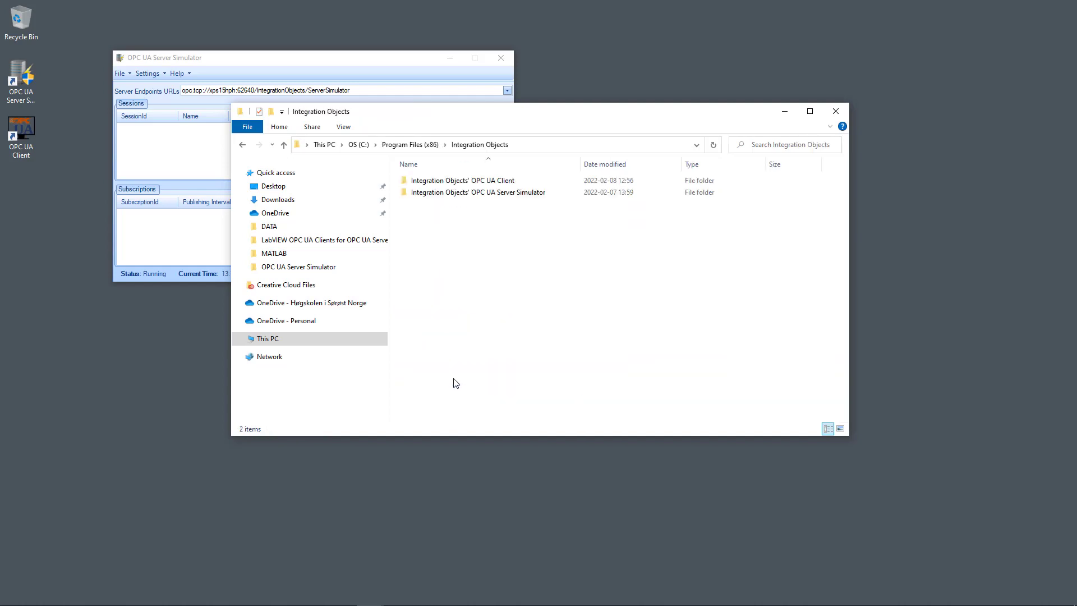
double_click(483, 194)
double_click(420, 193)
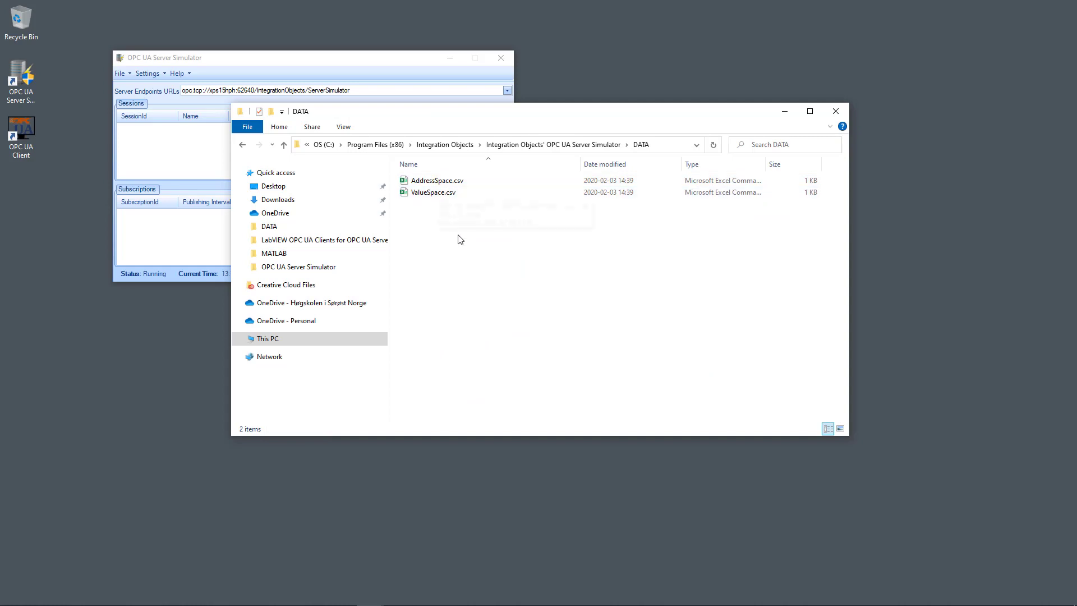
Open AddressSpace.csv in Excel, widen the AccessRights and Data Type columns to review the tag definitions, and close the file
click(431, 185)
double_click(431, 185)
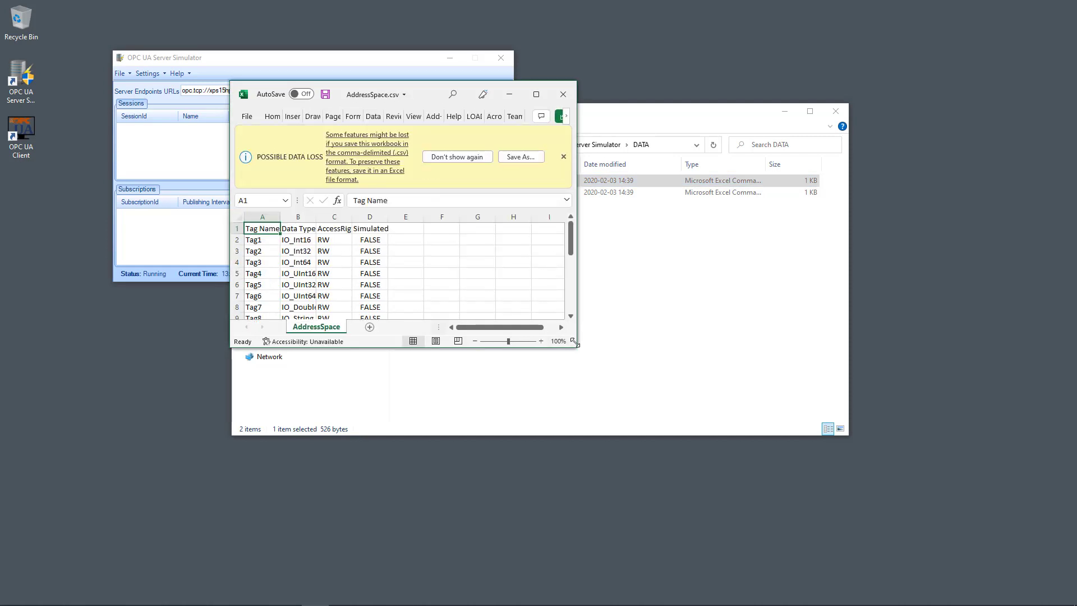
drag(580, 350, 687, 435)
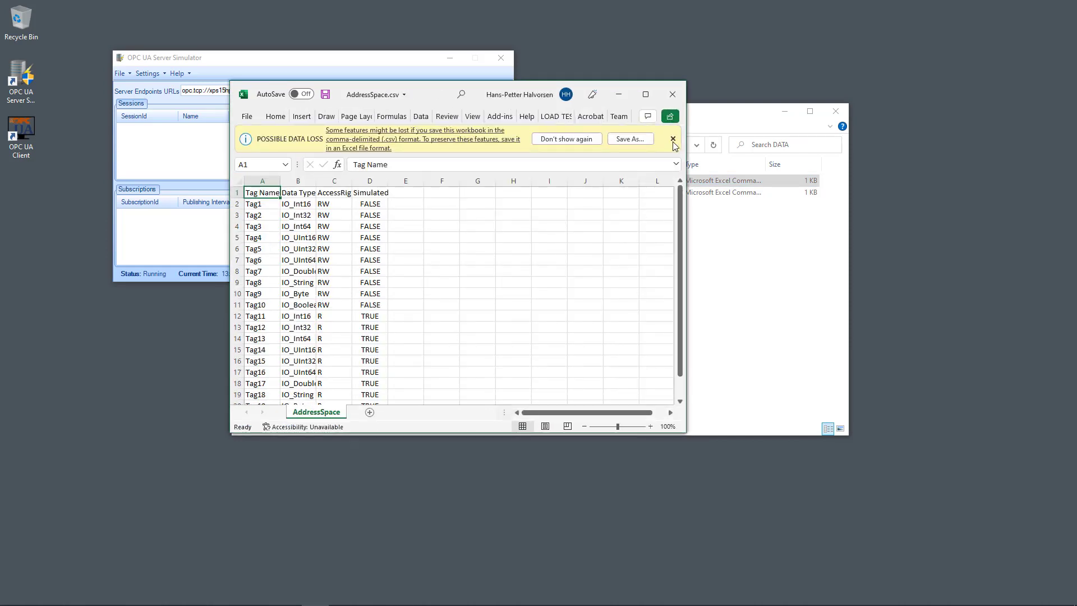
click(674, 143)
click(263, 177)
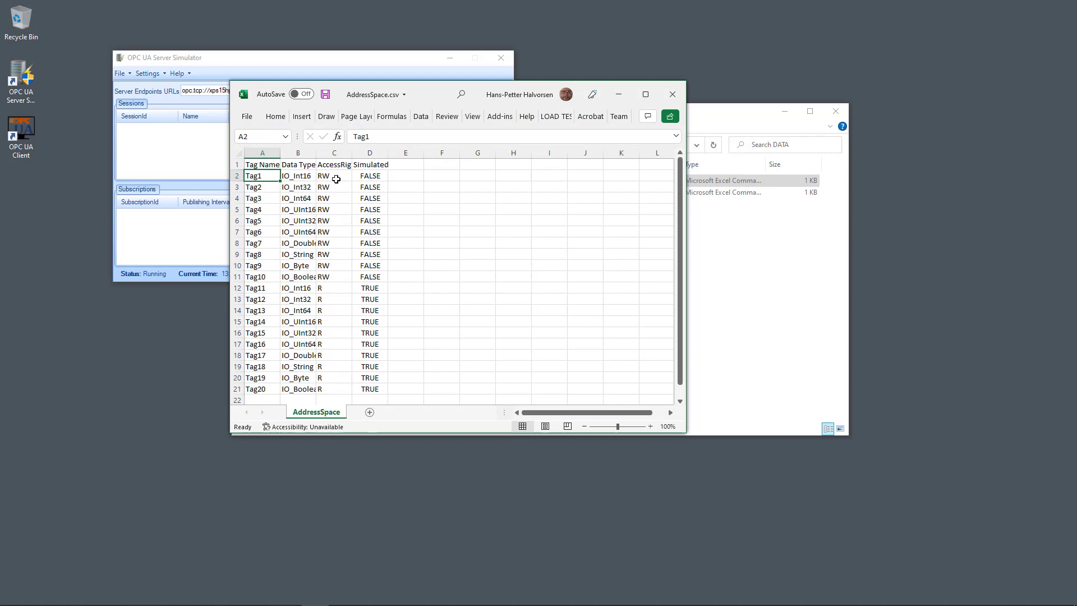
double_click(352, 153)
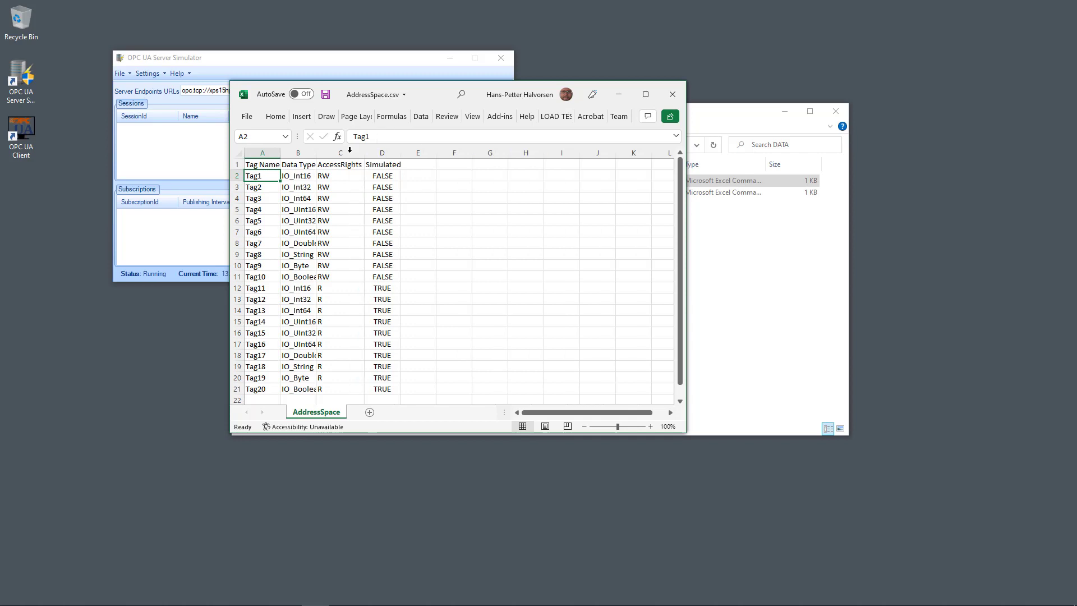
double_click(313, 153)
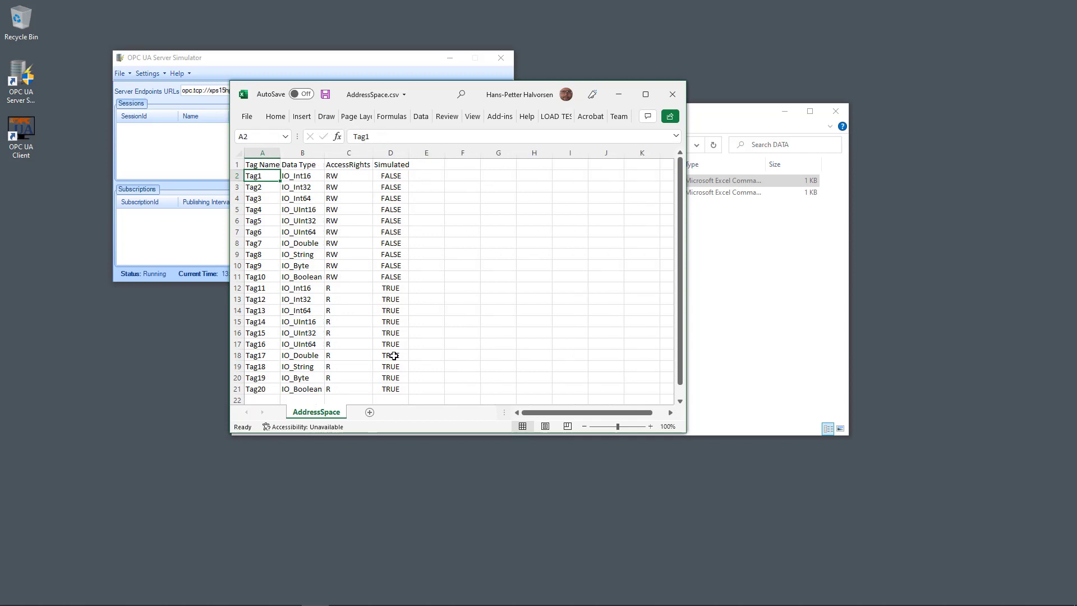
click(672, 94)
Look over ValueSpace.csv and AddressSpace.csv in the DATA folder and minimize the folder window
click(537, 321)
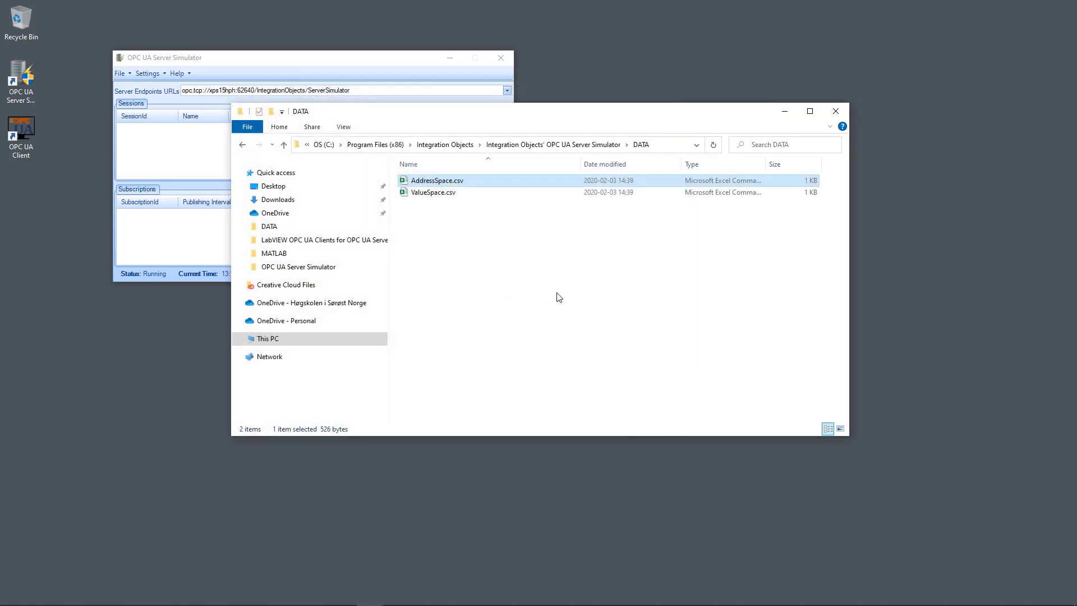
click(437, 192)
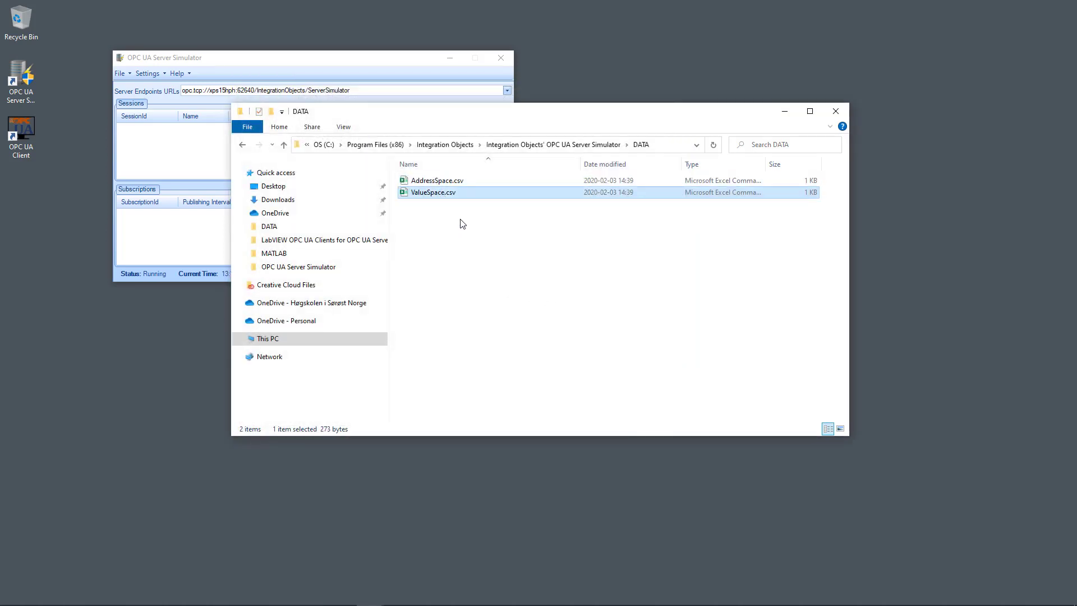
click(437, 182)
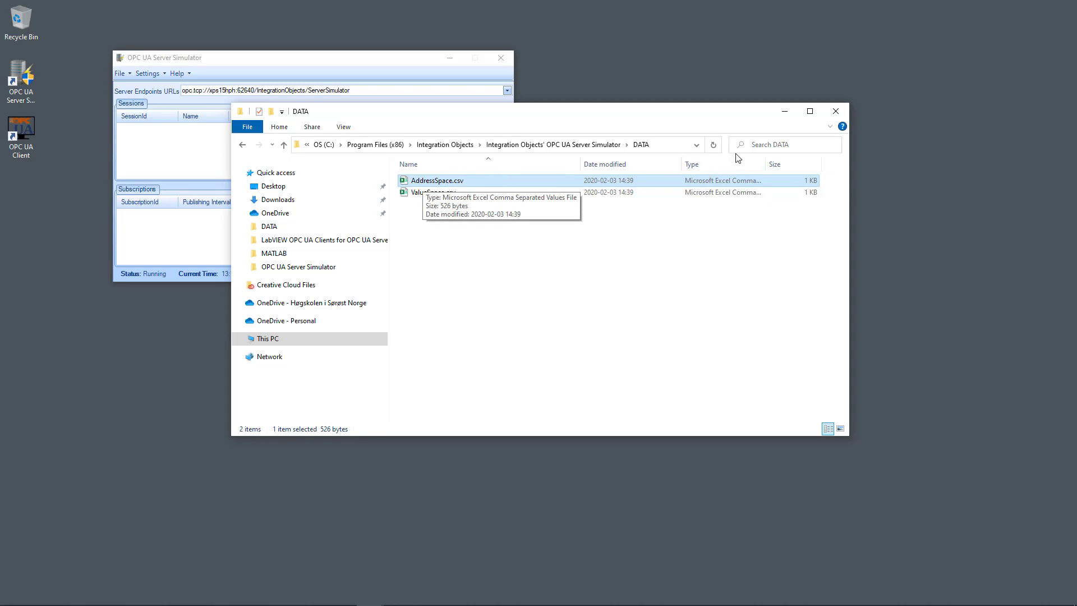
click(784, 111)
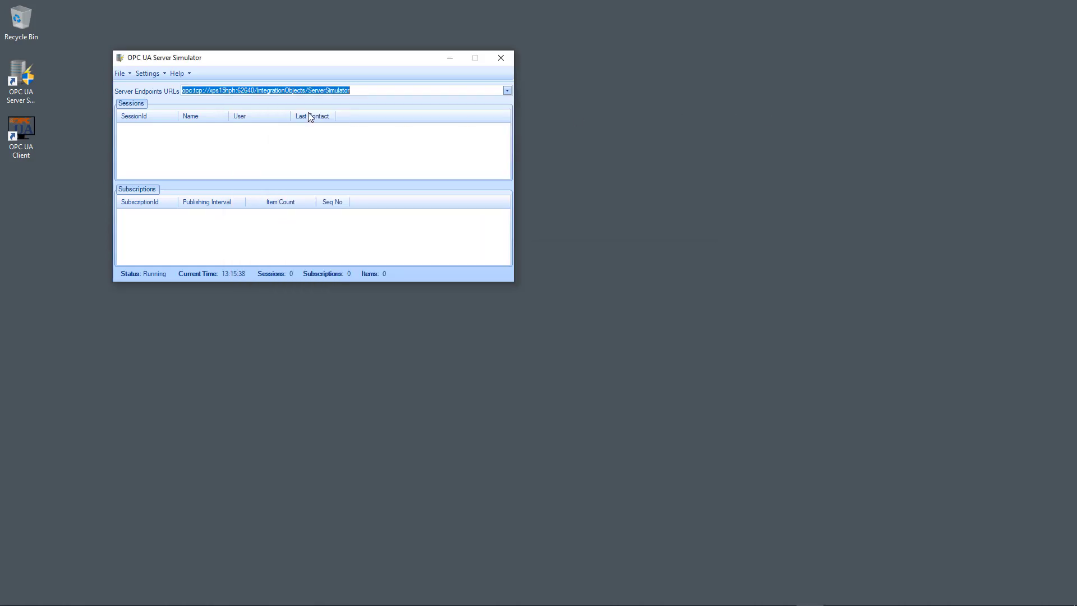
Launch the OPC UA Client, restore its window to a smaller size, and move it so the server simulator stays visible
click(24, 128)
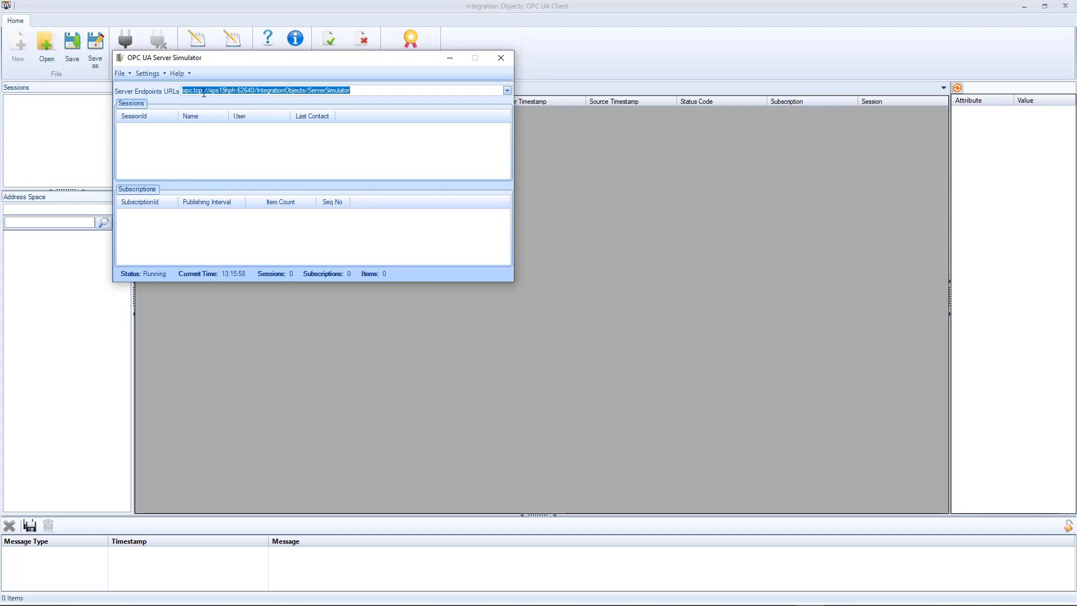
click(647, 59)
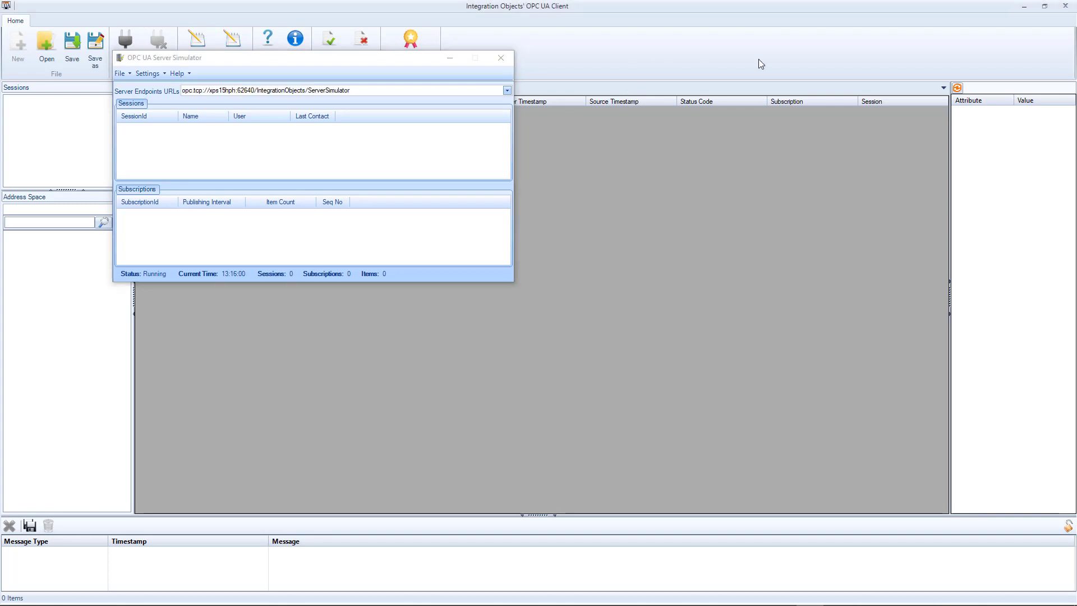
click(1044, 7)
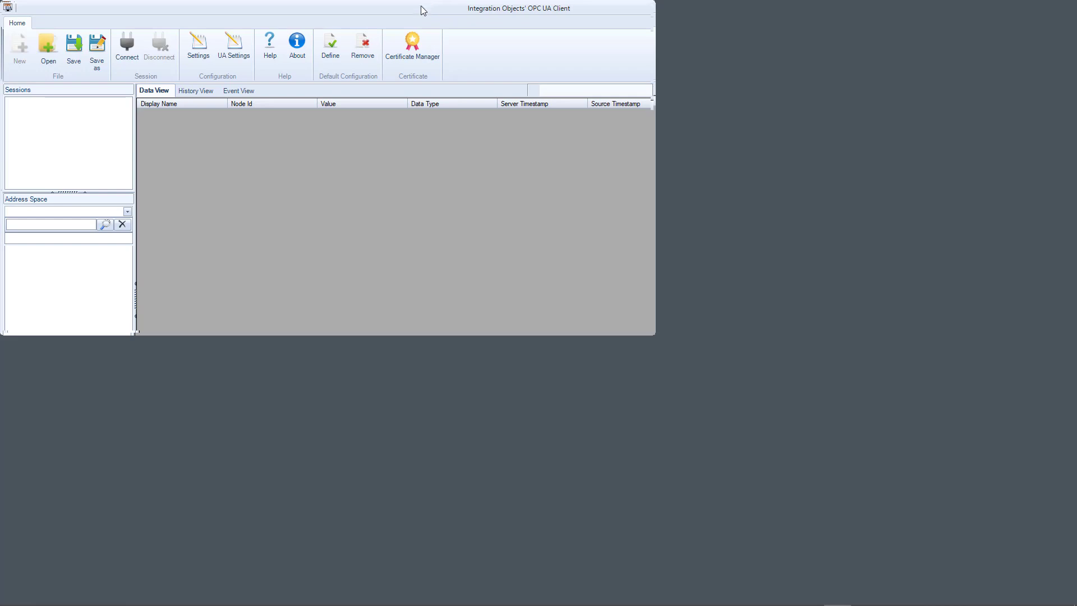
drag(422, 4, 413, 26)
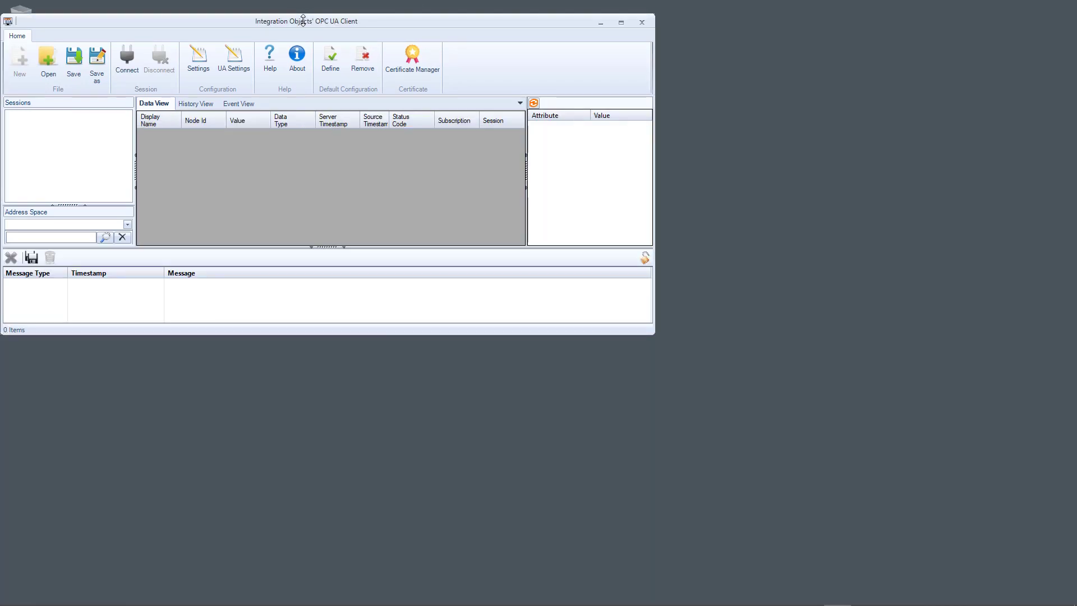
drag(303, 21, 548, 177)
Connect the OPC UA Client to endpoint opc.tcp://xps15hph:62640/IntegrationObjects/ServerSimulator, keeping the default session name, security and authentication settings
click(372, 213)
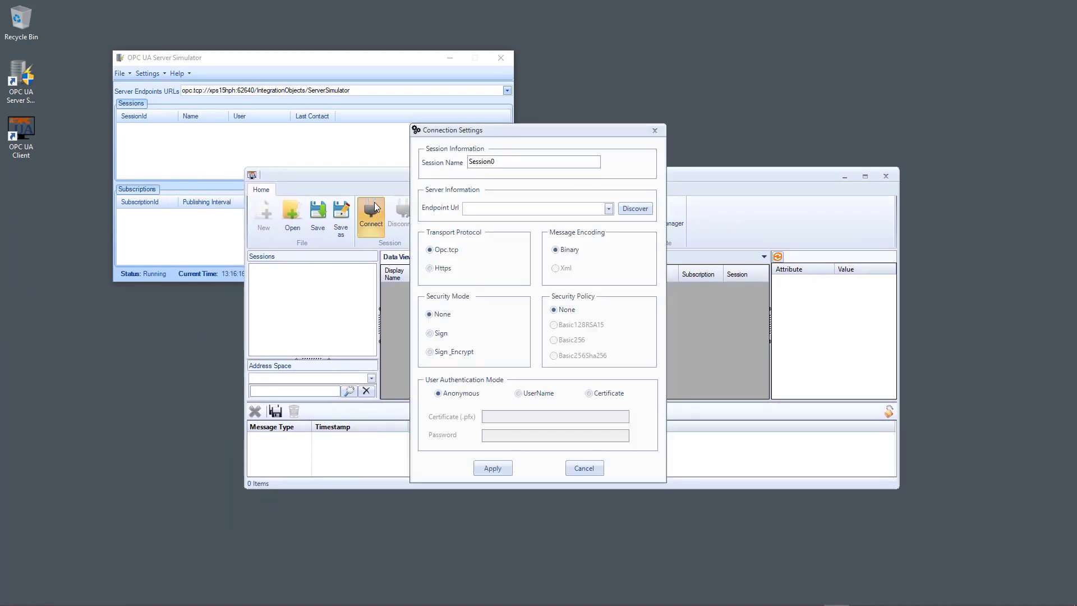
click(504, 209)
text(opc.tcp://xps15hph:62640/IntegrationObjects/ServerSimulator)
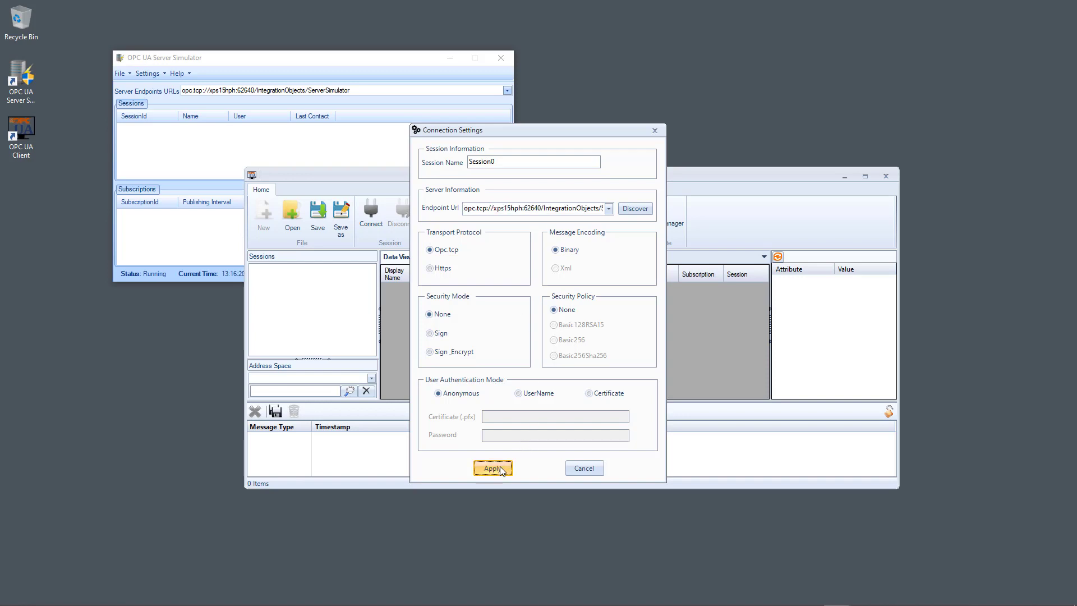
click(500, 467)
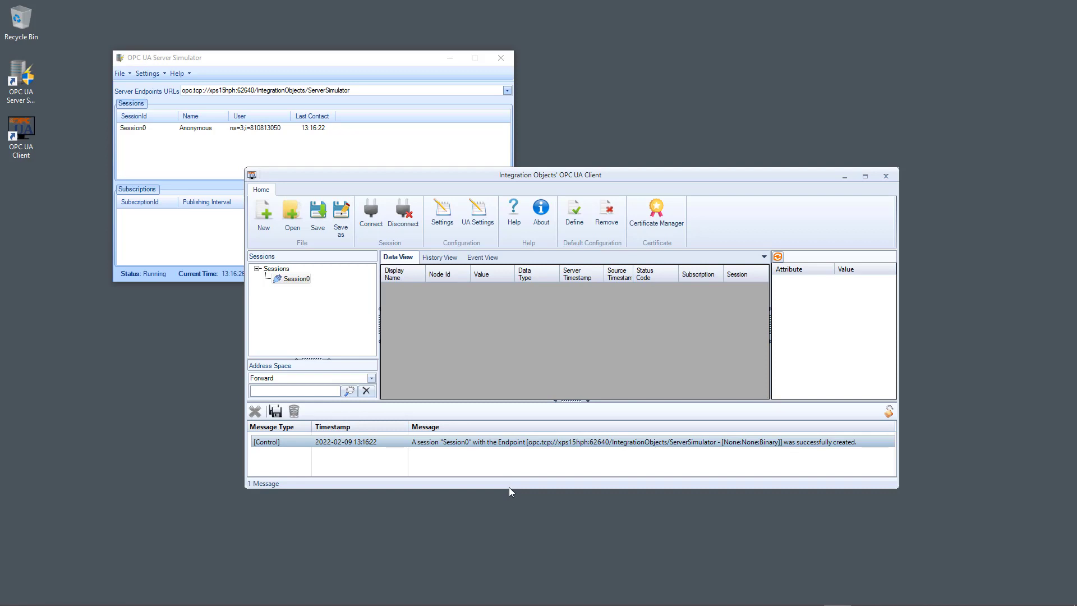
Enlarge the client window and expand Objects and Real Time Data in the address space to find Tag7
click(509, 490)
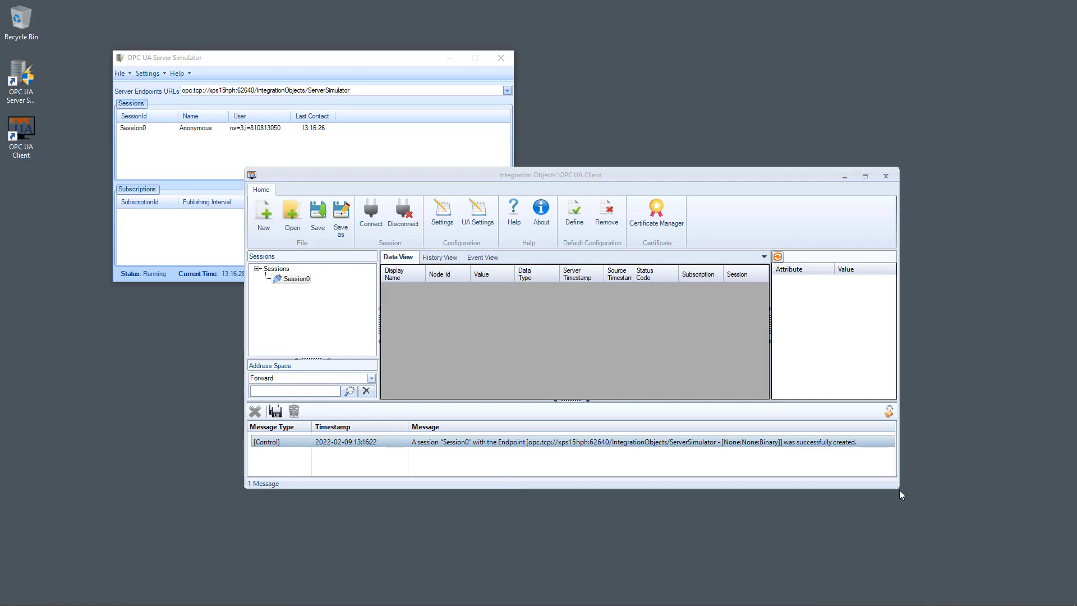
drag(897, 487, 945, 584)
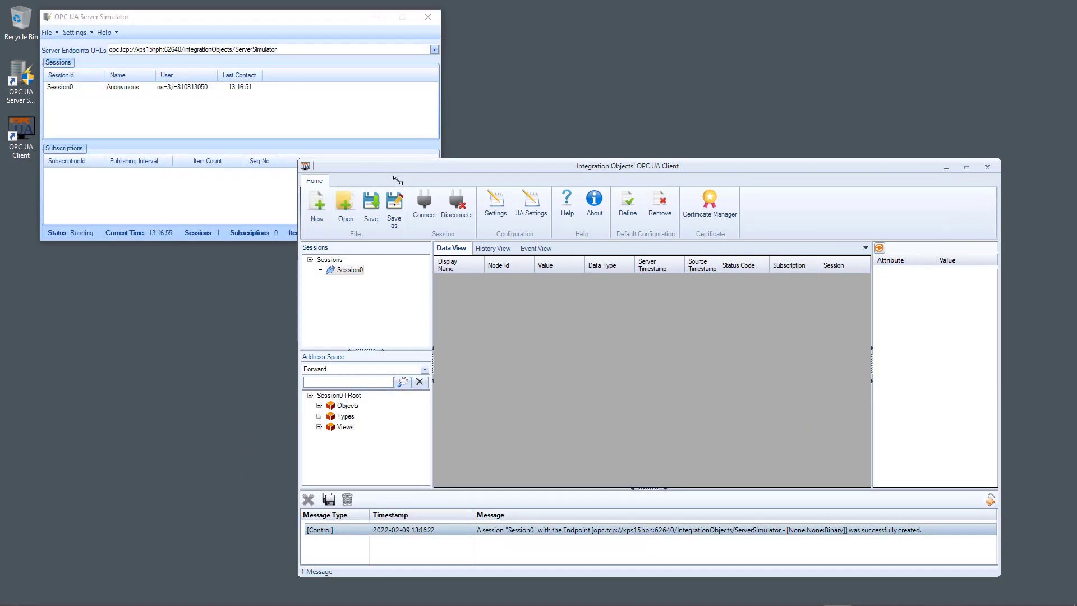
click(319, 406)
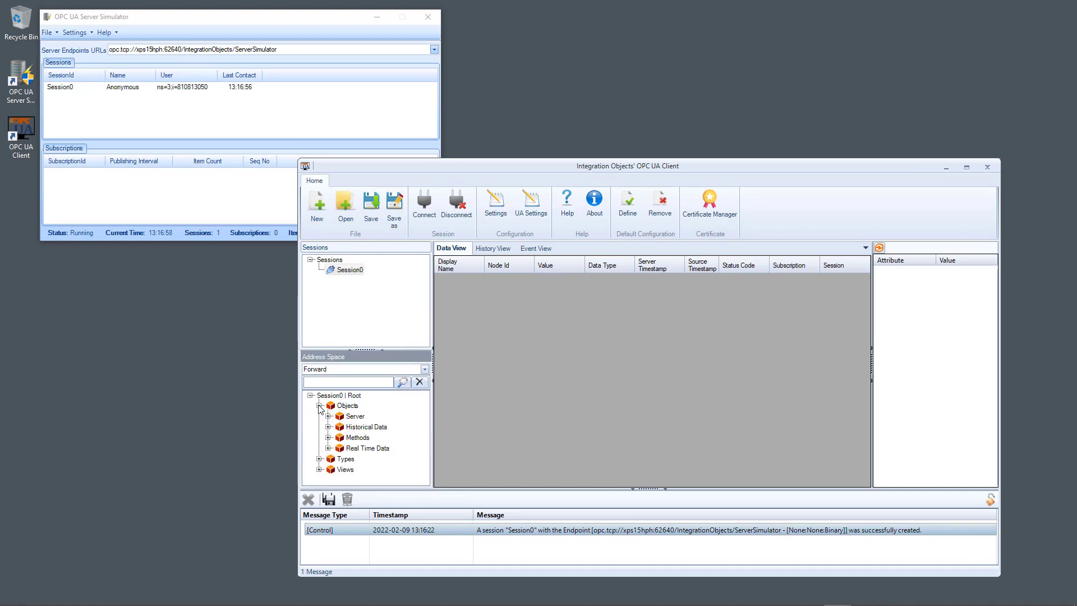
click(329, 448)
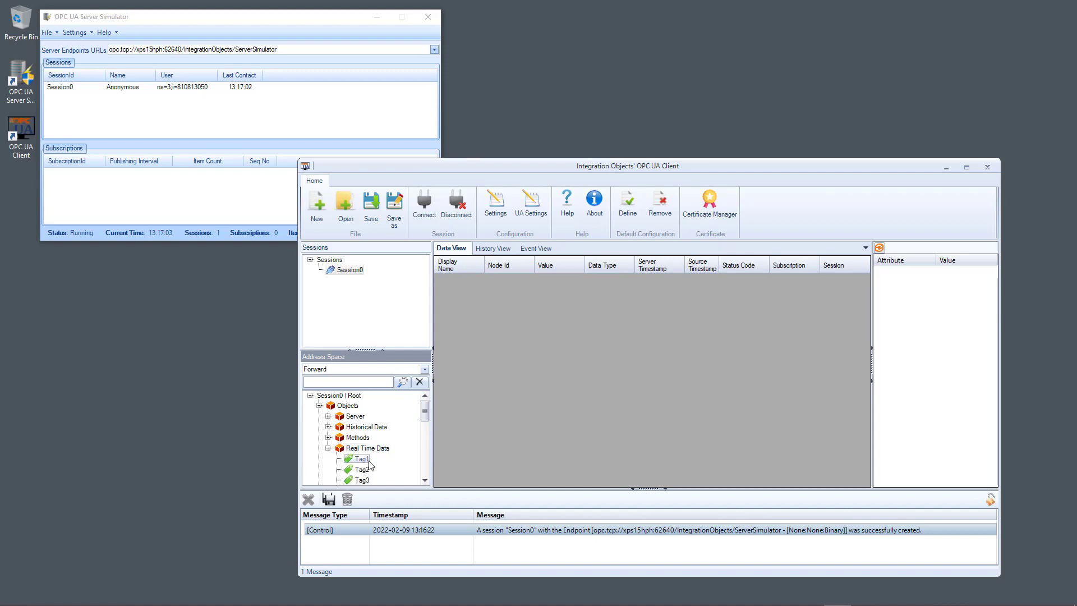
scroll(370, 465, down, 2)
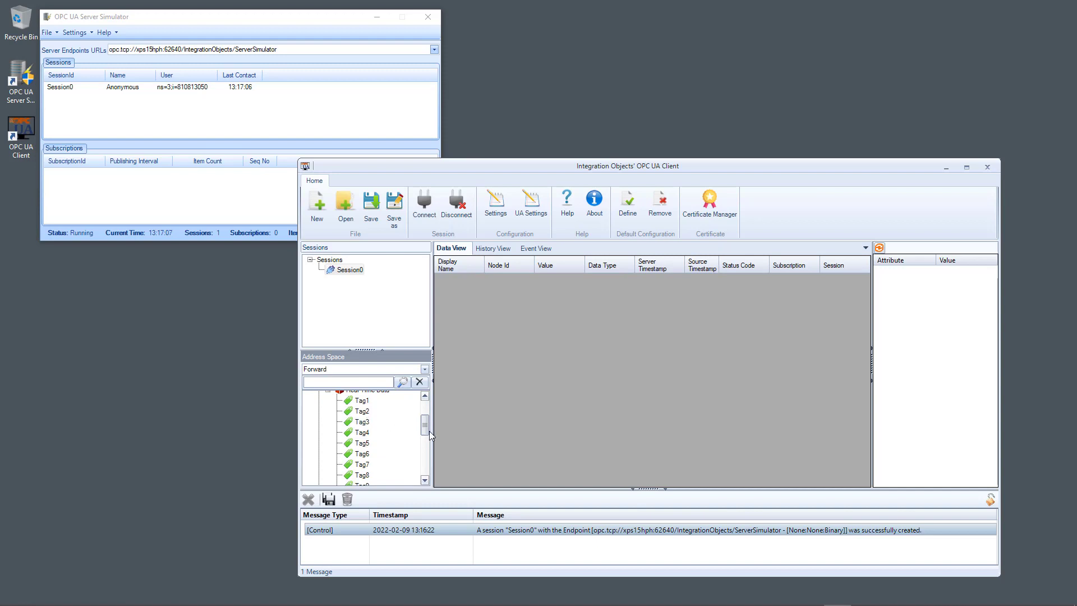
mouse_move(424, 427)
mouse_down()
mouse_move(426, 460)
mouse_move(420, 432)
mouse_up()
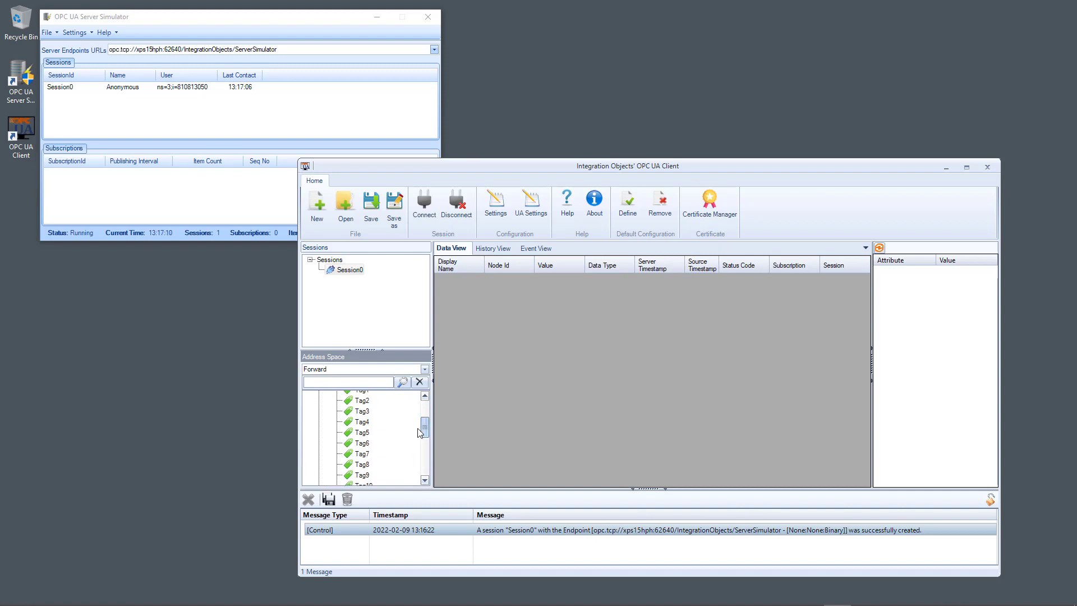
Write the value 20 to Tag7
right_click(366, 459)
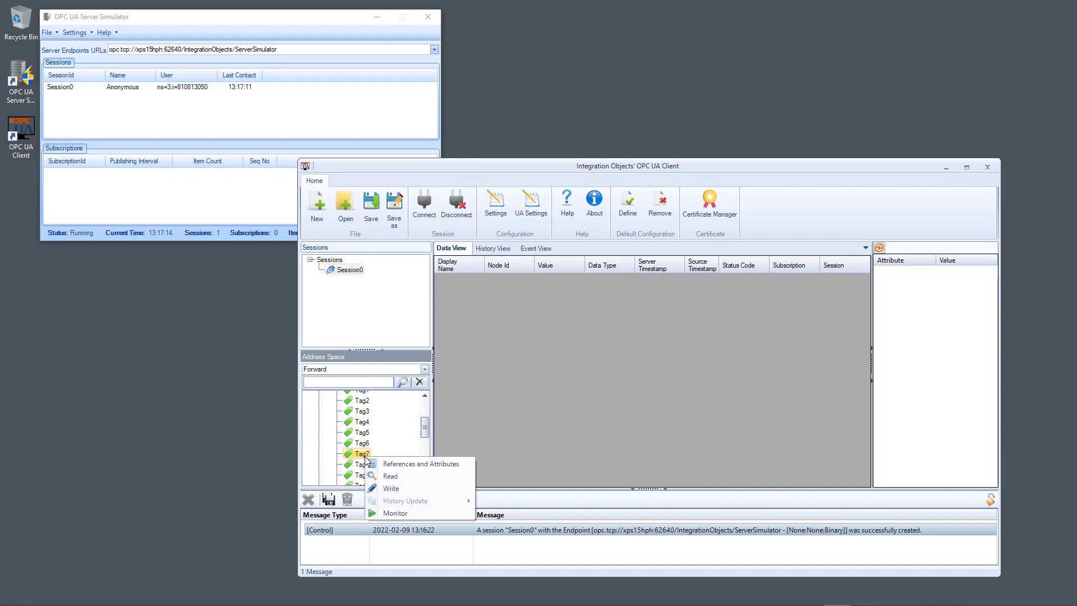
click(392, 489)
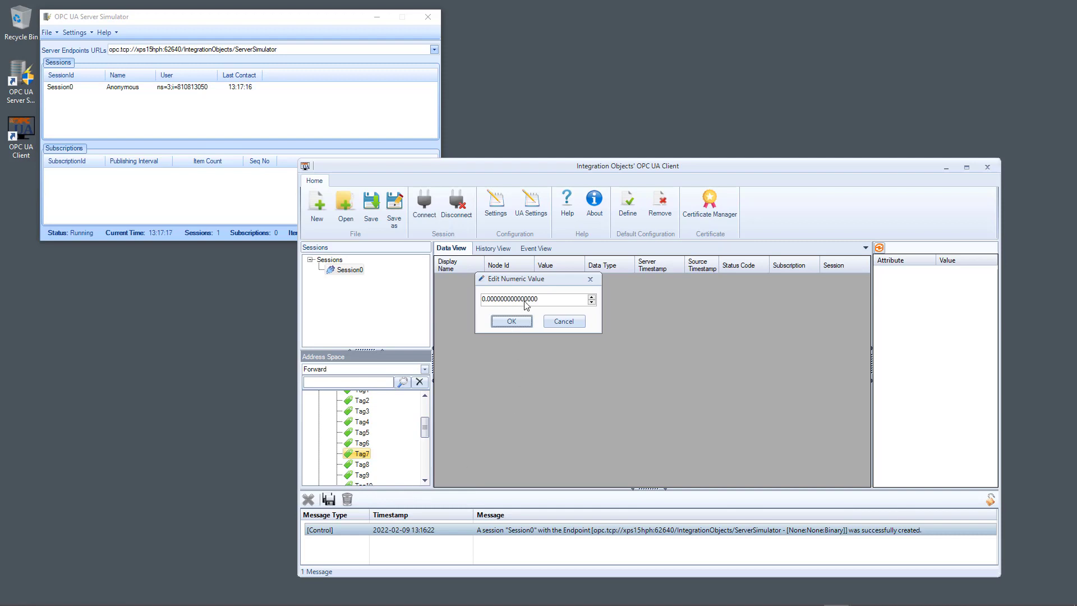
double_click(547, 301)
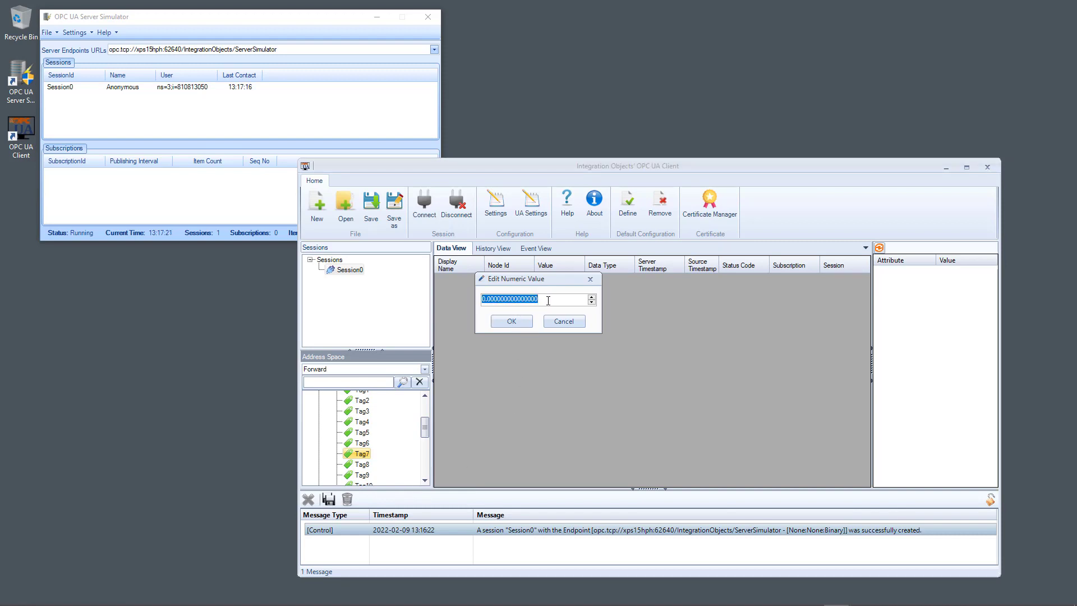
text(20)
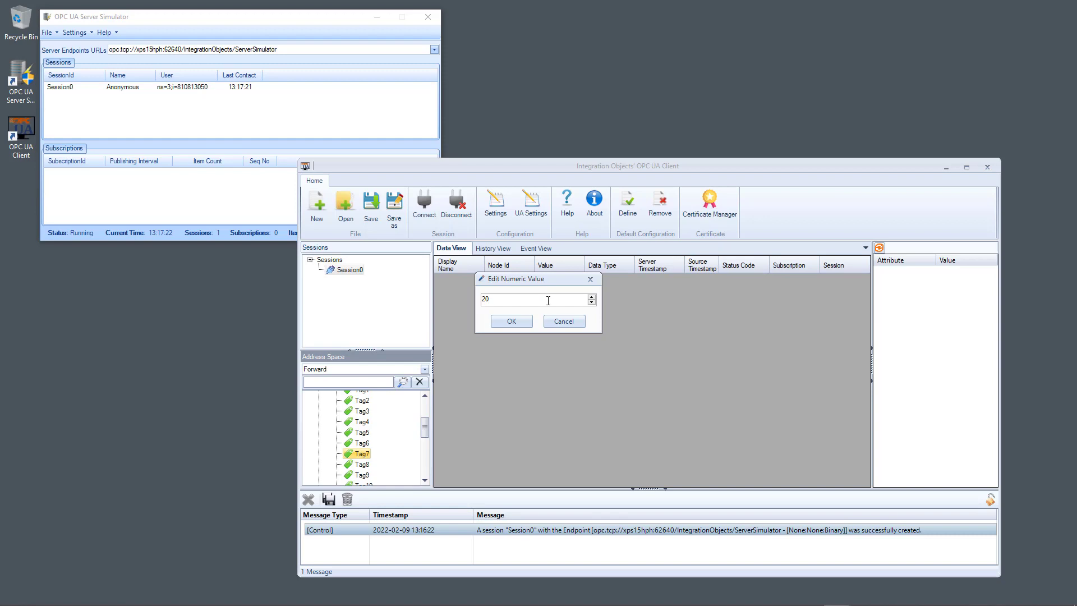
click(523, 321)
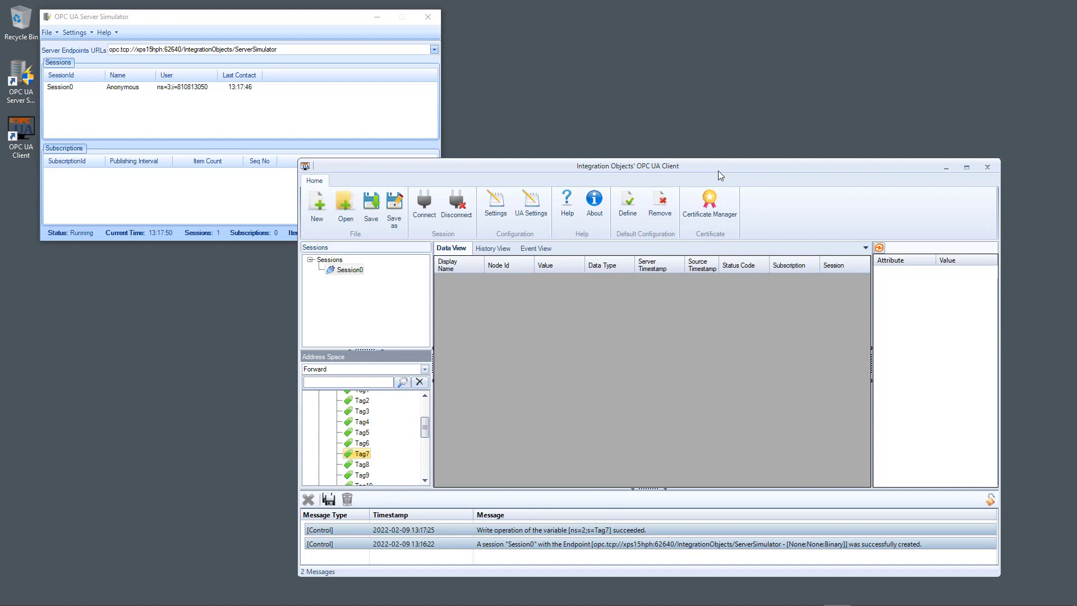
Switch to the LabVIEW Read VI, position its window beside the simulator, and compare the server endpoint URLs in both
click(453, 595)
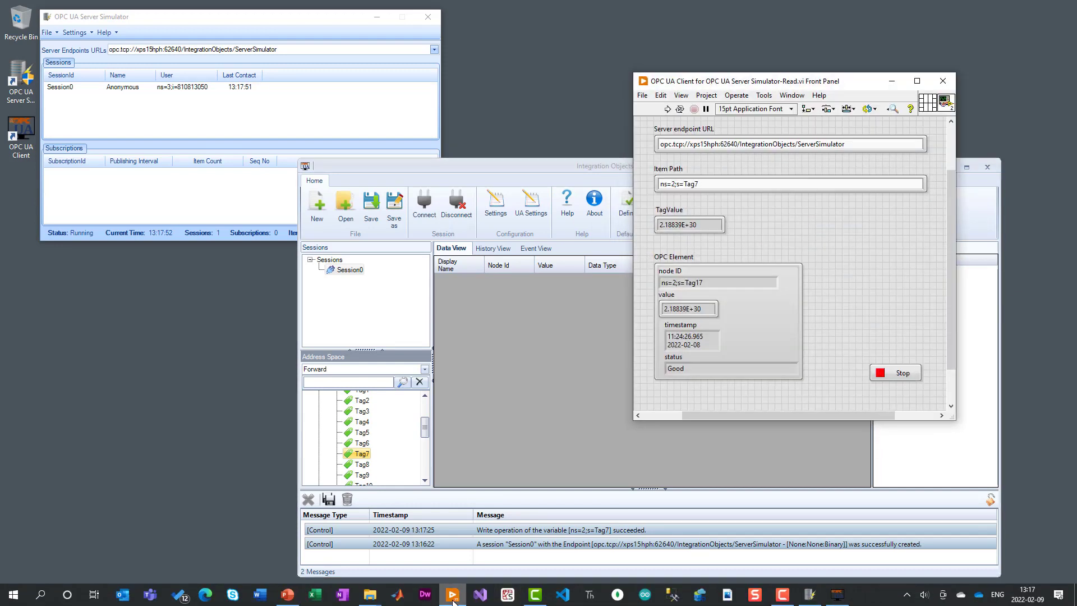
drag(814, 84, 729, 55)
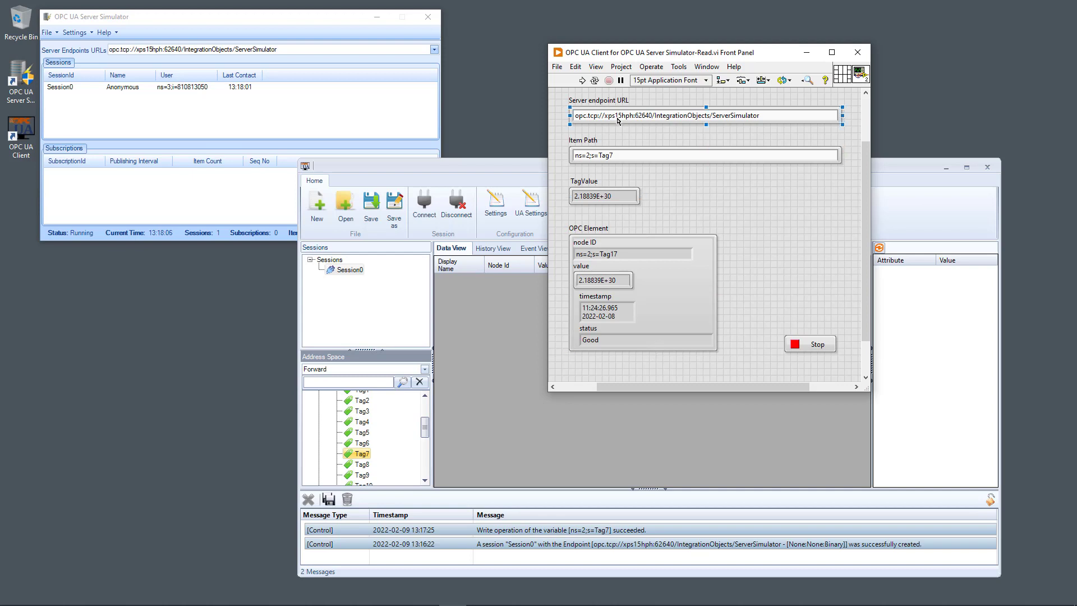
click(296, 52)
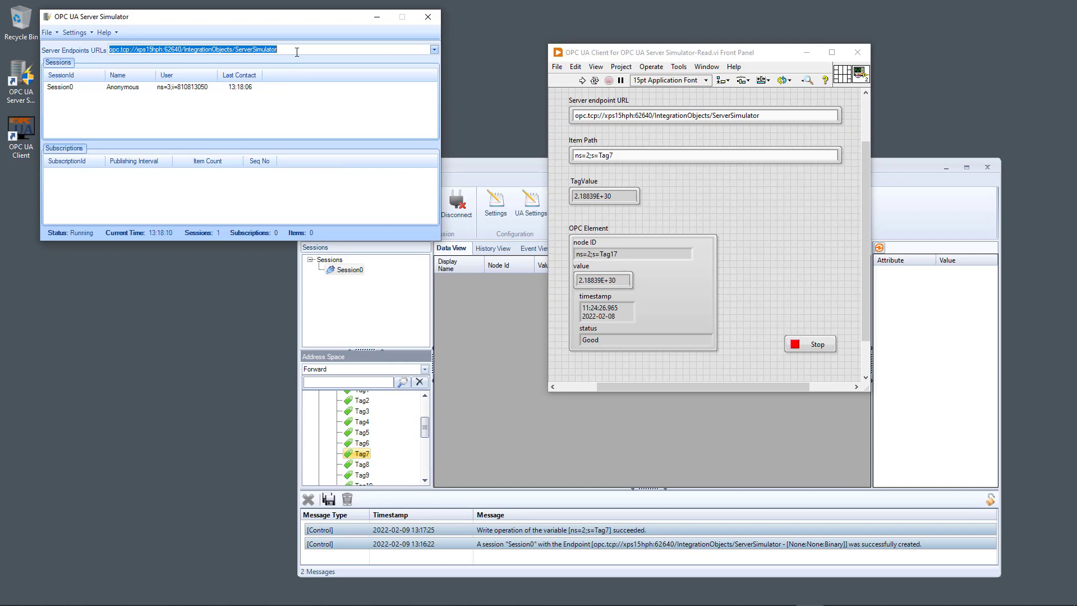
double_click(694, 115)
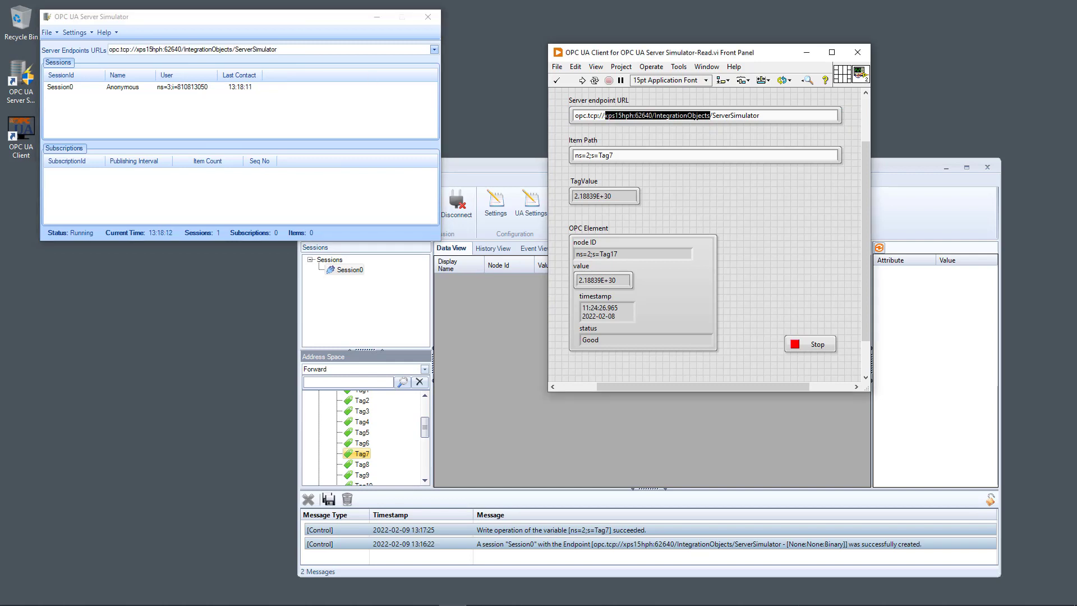
double_click(694, 114)
triple_click(696, 116)
click(696, 116)
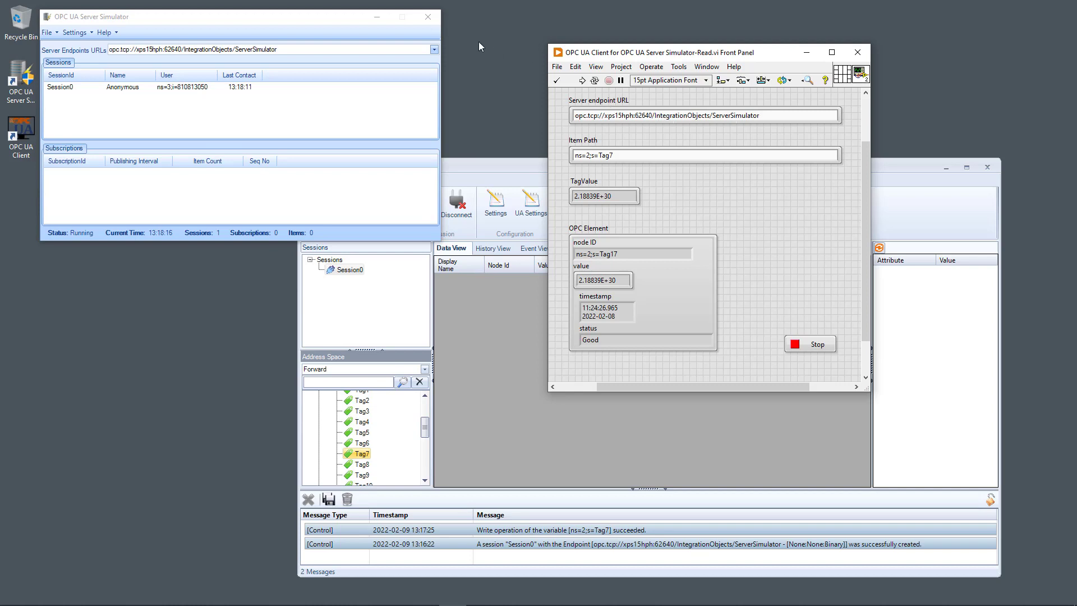
mouse_move(328, 20)
mouse_down()
mouse_move(322, 31)
mouse_move(311, 12)
mouse_up()
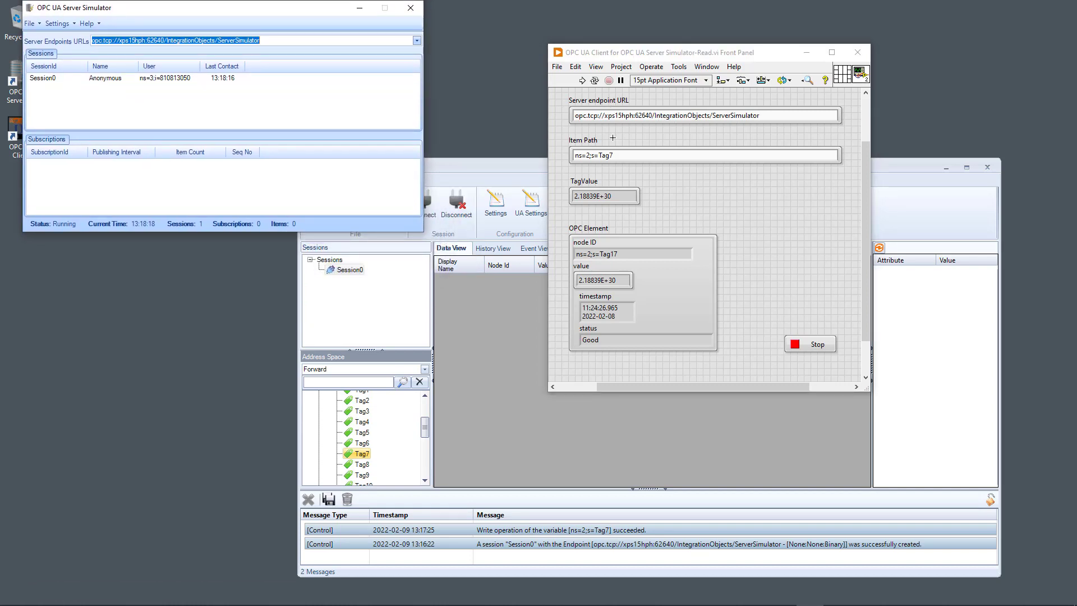
Check the item path ns=2;s=Tag7 against the tag in the OPC UA Client, and run the LabVIEW Read VI
click(633, 157)
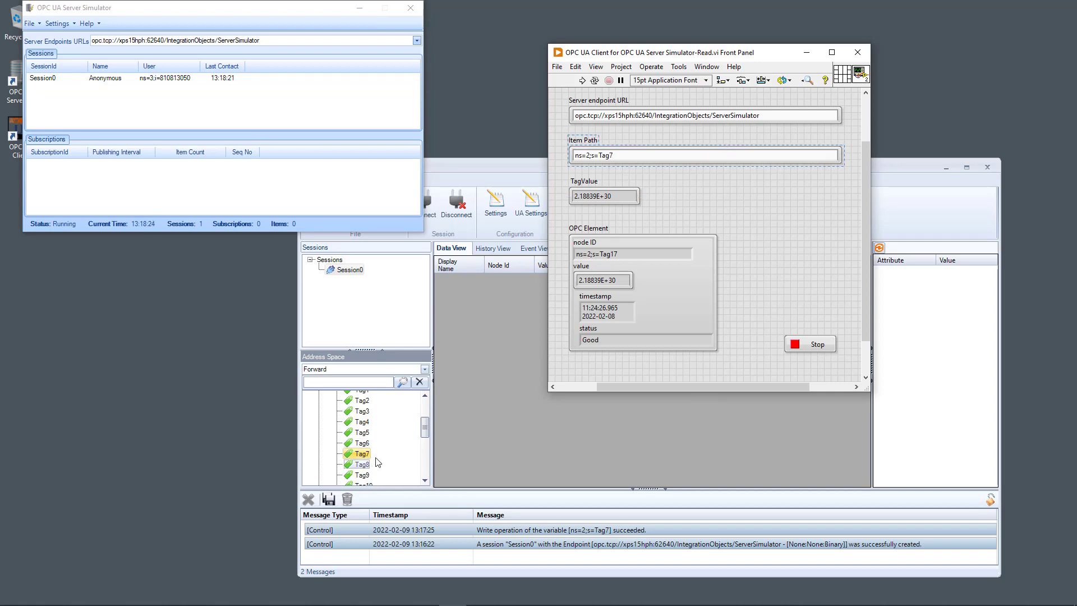
click(473, 164)
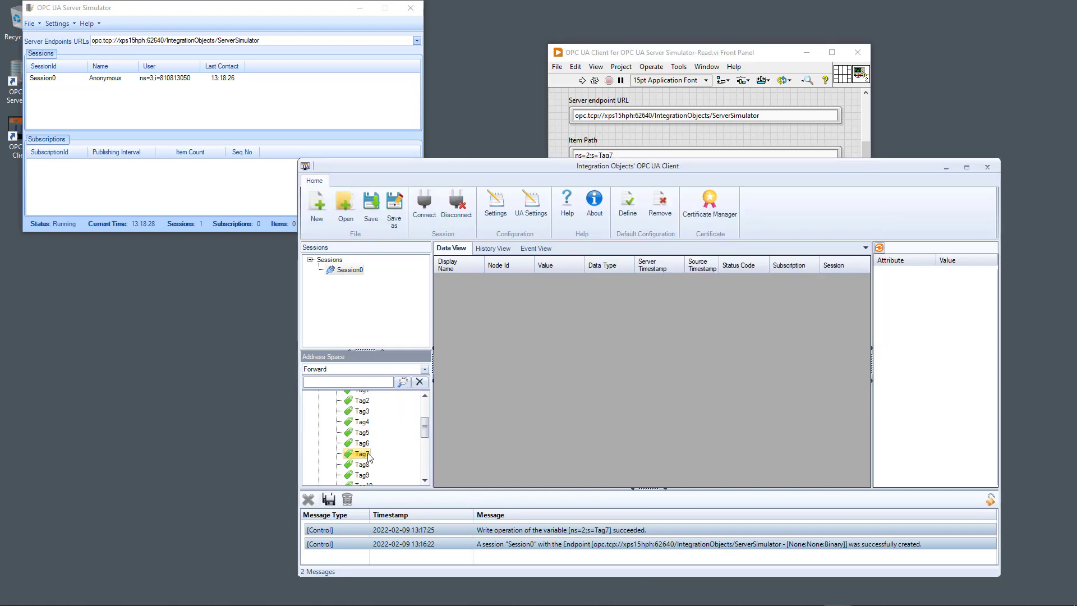
click(776, 56)
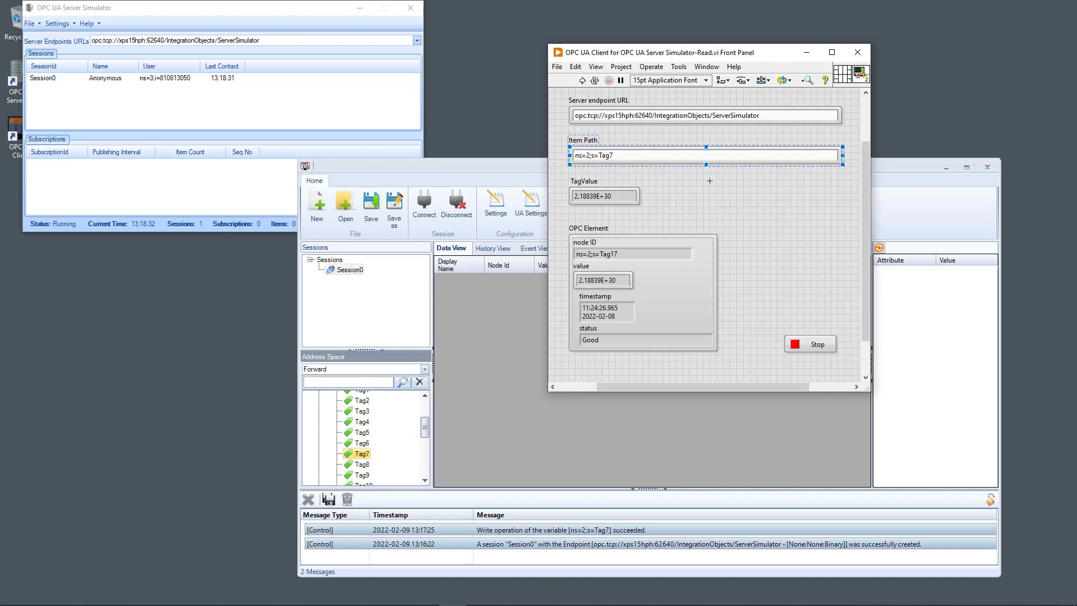
click(582, 82)
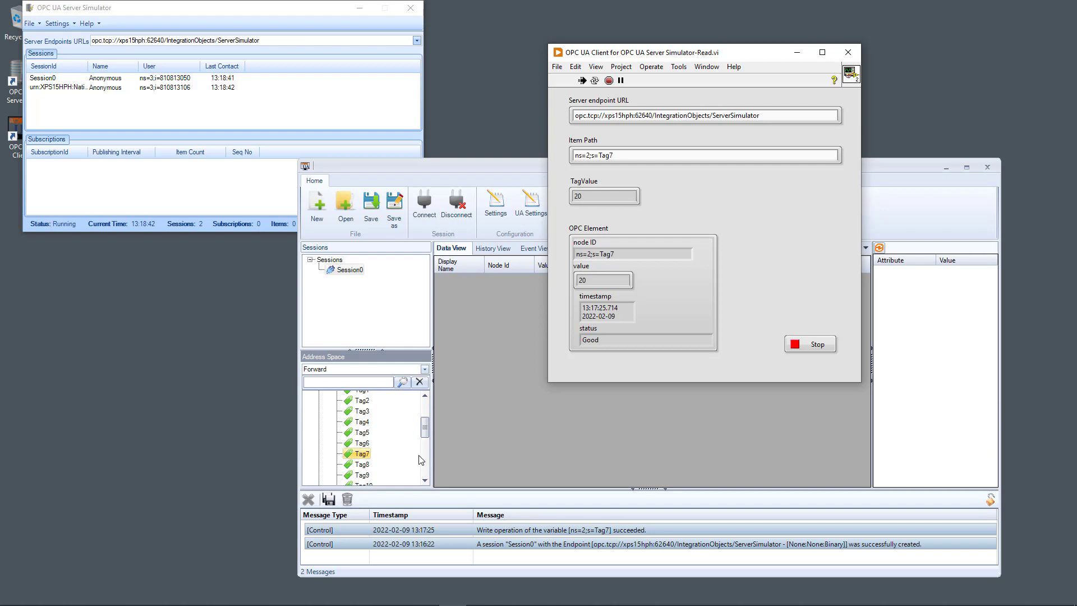
Write the value 22 to Tag7 in the OPC UA Client and return to the running LabVIEW VI
click(362, 455)
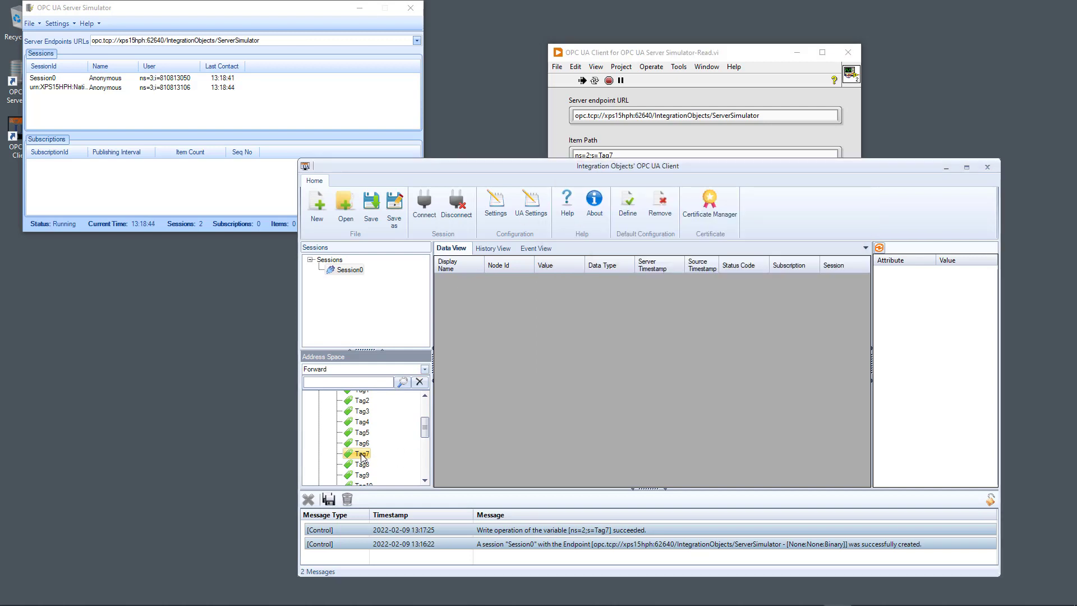
right_click(362, 456)
click(407, 493)
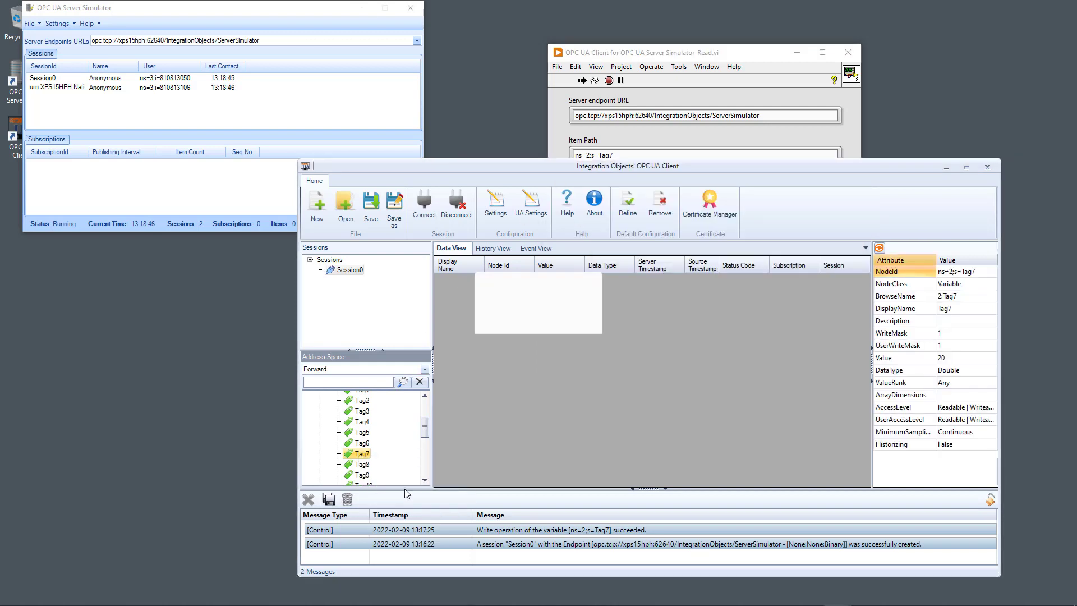
click(527, 302)
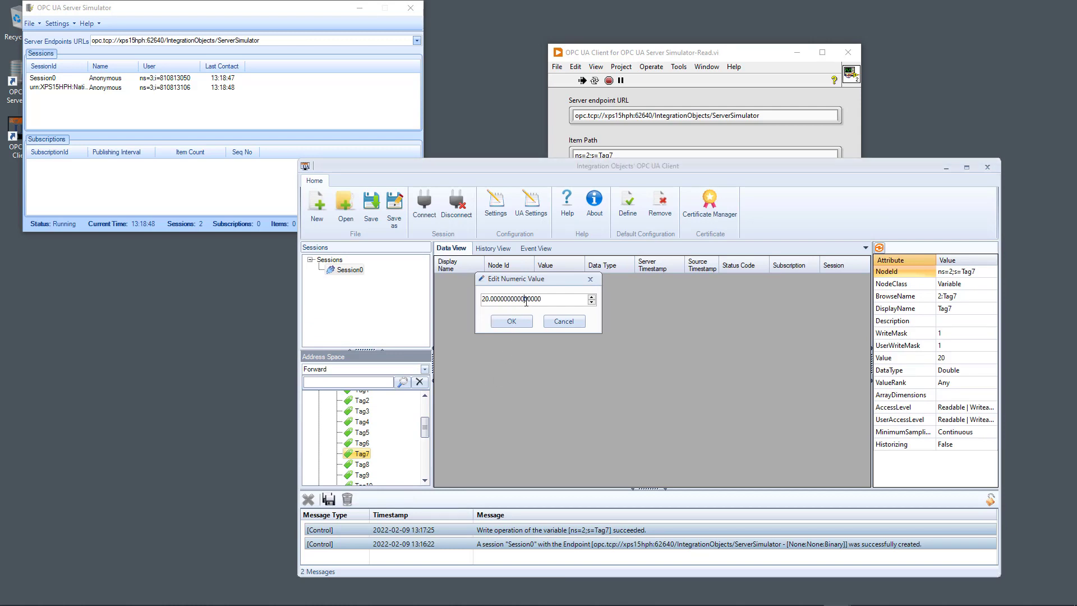
double_click(527, 302)
text(2)
click(511, 321)
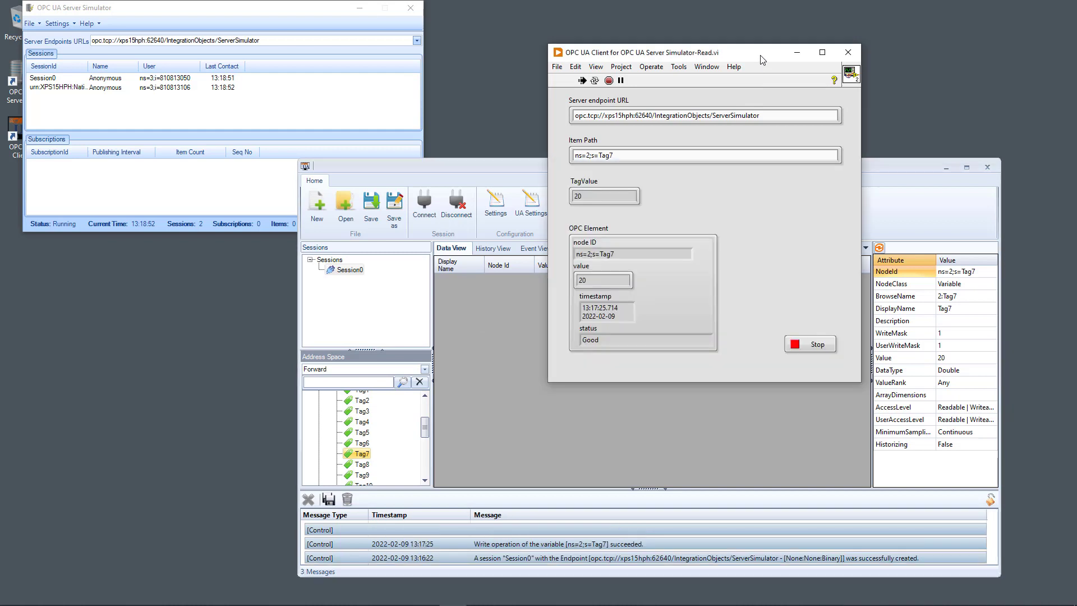
click(763, 60)
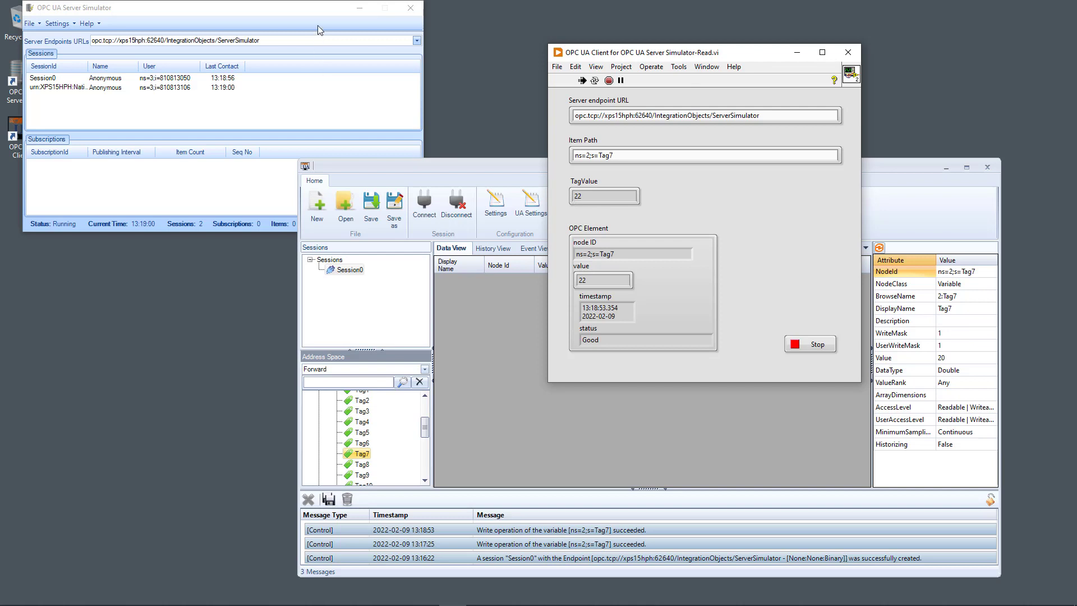
Rearrange the simulator, OPC UA Client and LabVIEW windows so their contents overlap less, and stop the running VI
mouse_move(263, 4)
mouse_down()
mouse_move(297, 22)
mouse_move(253, 12)
mouse_up()
drag(466, 170, 290, 179)
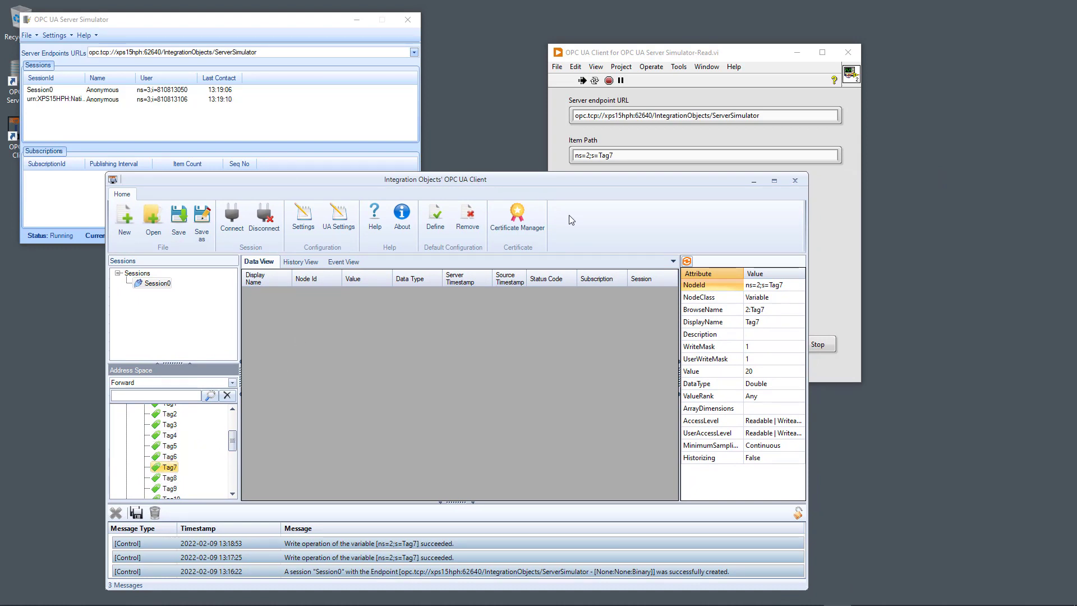
drag(694, 55, 794, 38)
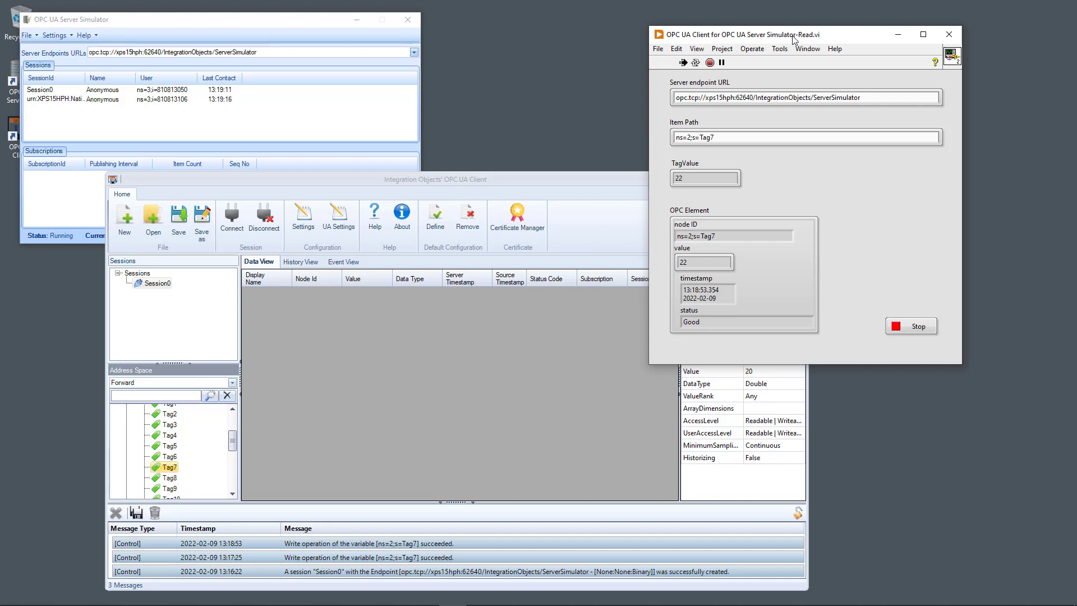
drag(834, 36, 793, 31)
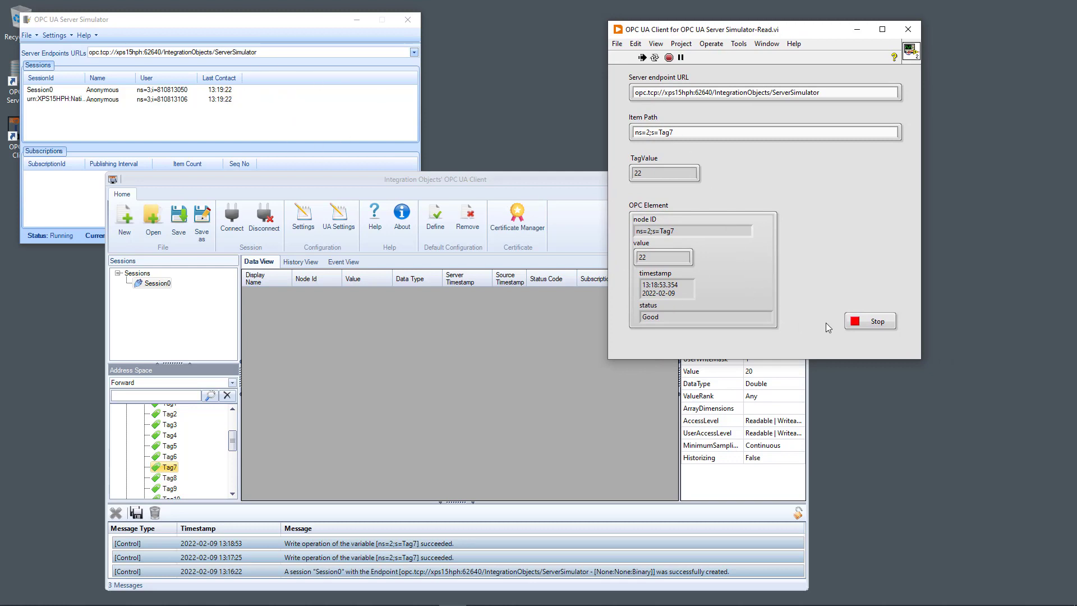
click(871, 328)
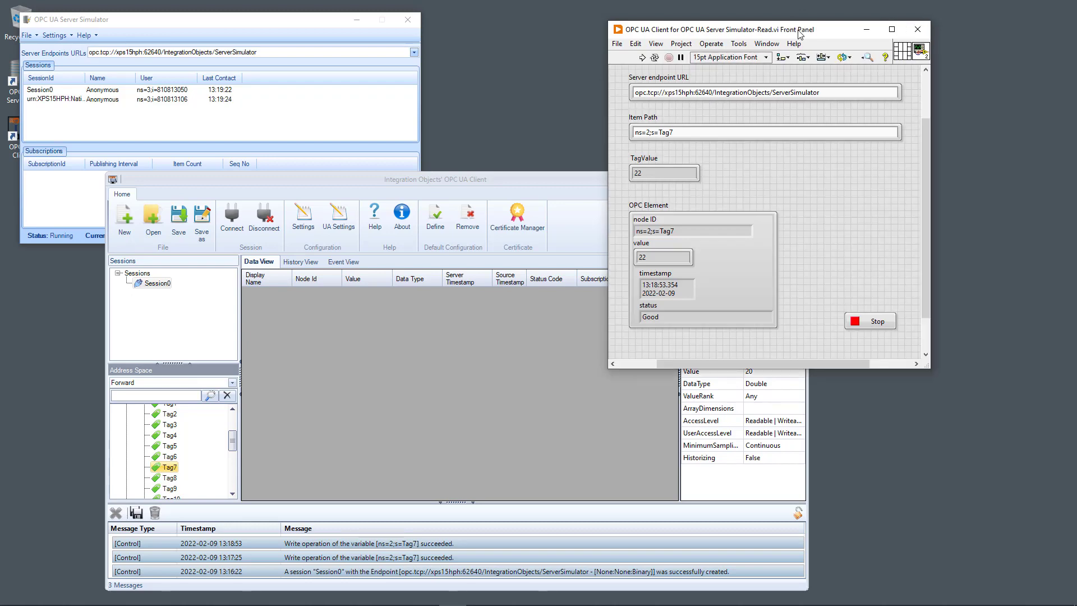
Show the Read VI's block diagram and inspect Connect.vi and the Server endpoint URL control
key(ctrl+e)
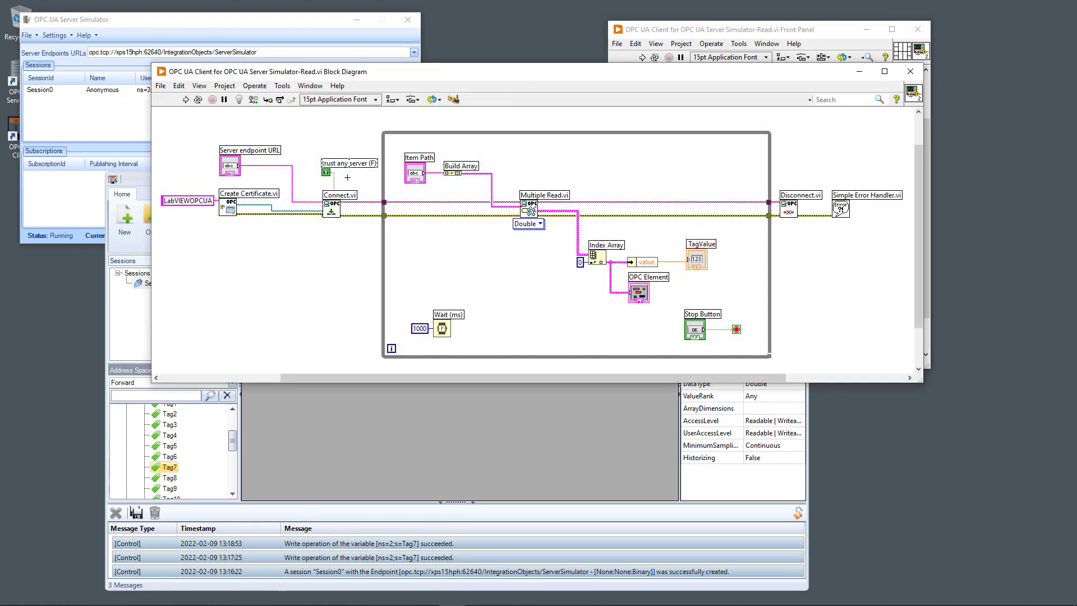
double_click(334, 211)
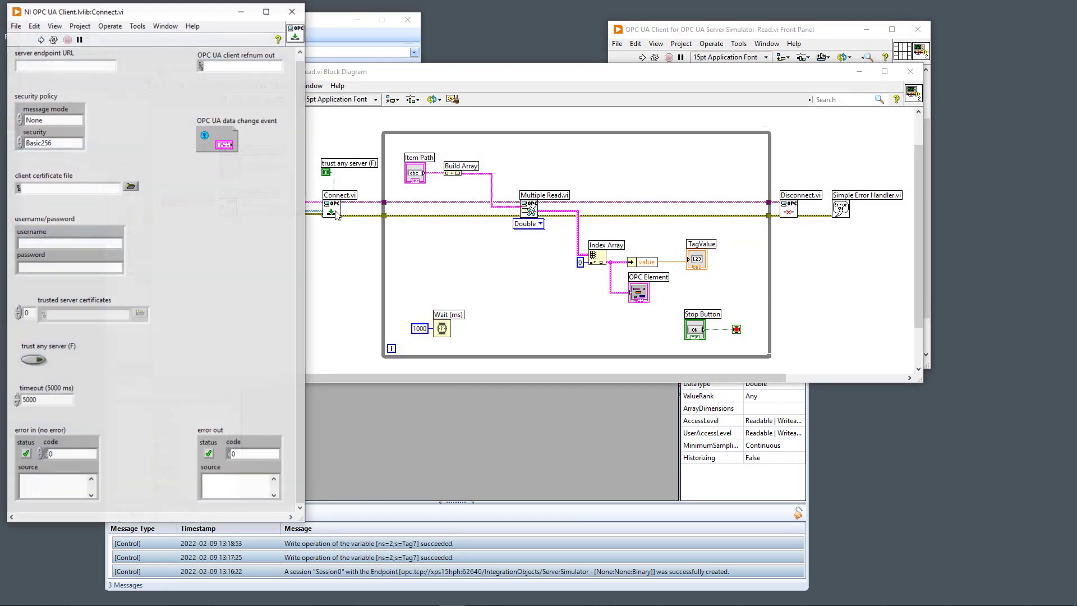
click(293, 15)
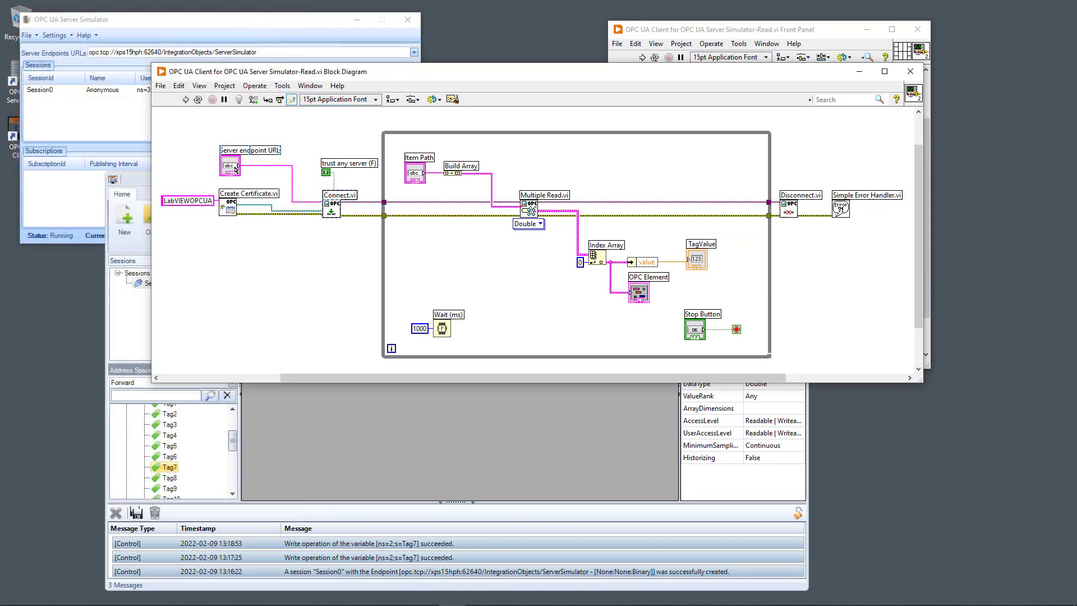
double_click(233, 168)
click(651, 91)
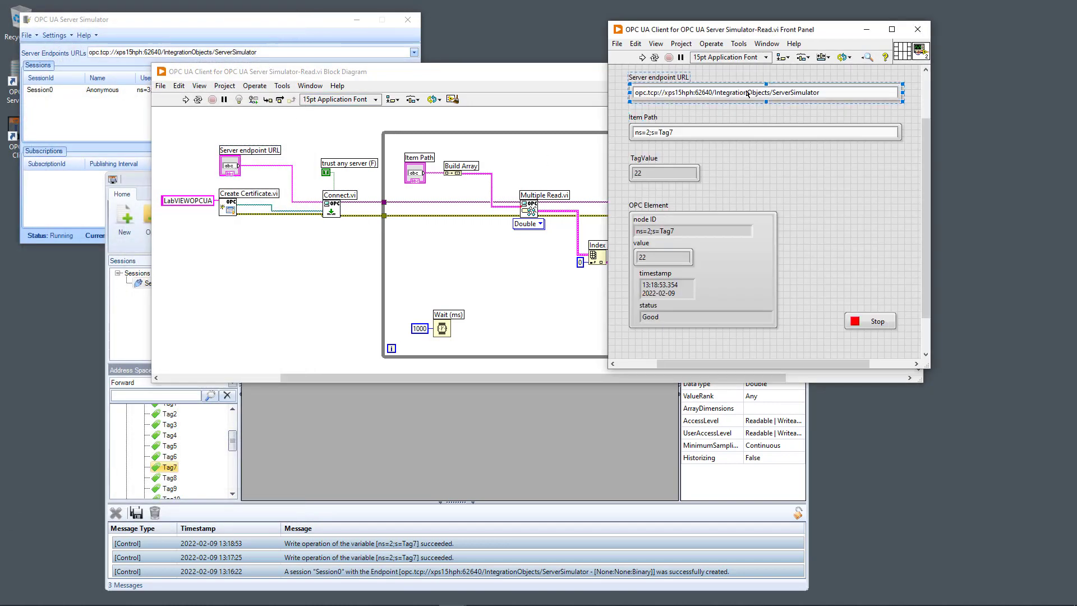
click(340, 264)
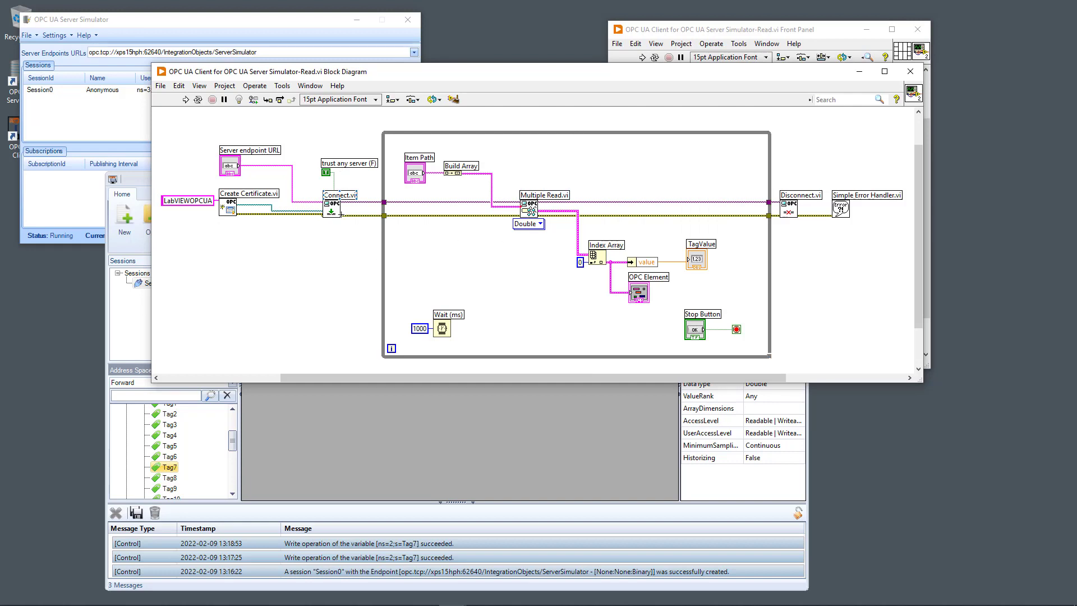
Pin the OPC UA functions palette from Data Communication beside the block diagram and examine its OPC UA Client functions
right_click(311, 254)
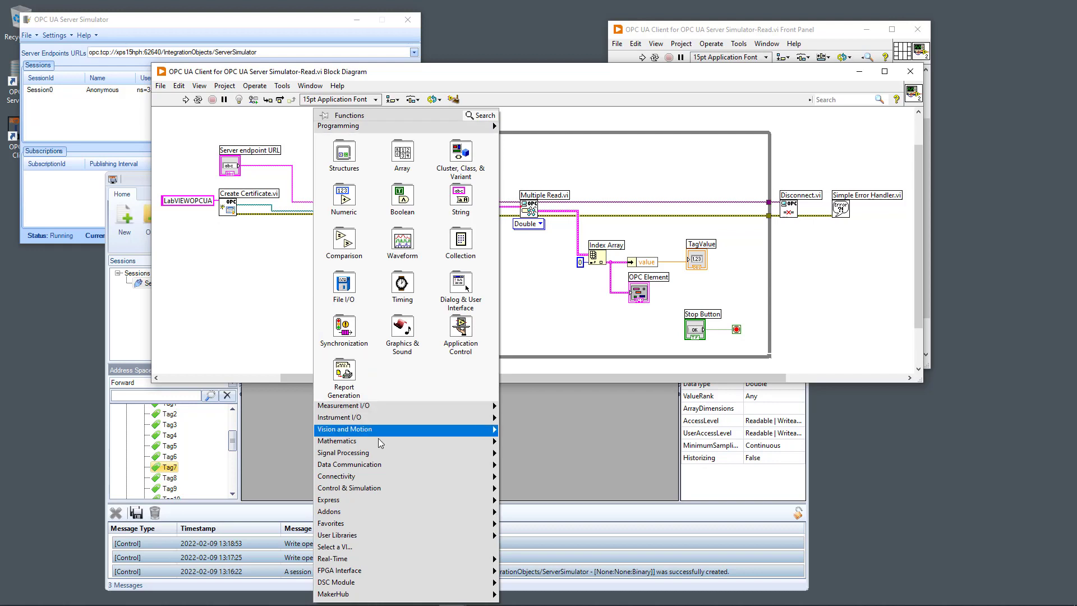
mouse_move(393, 472)
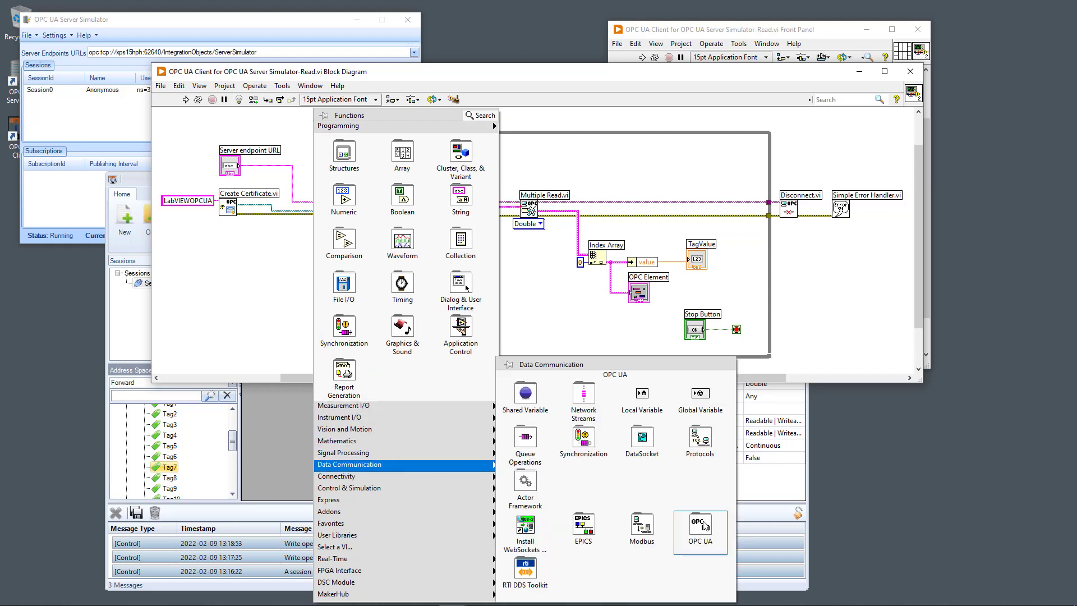
mouse_move(704, 524)
click(736, 493)
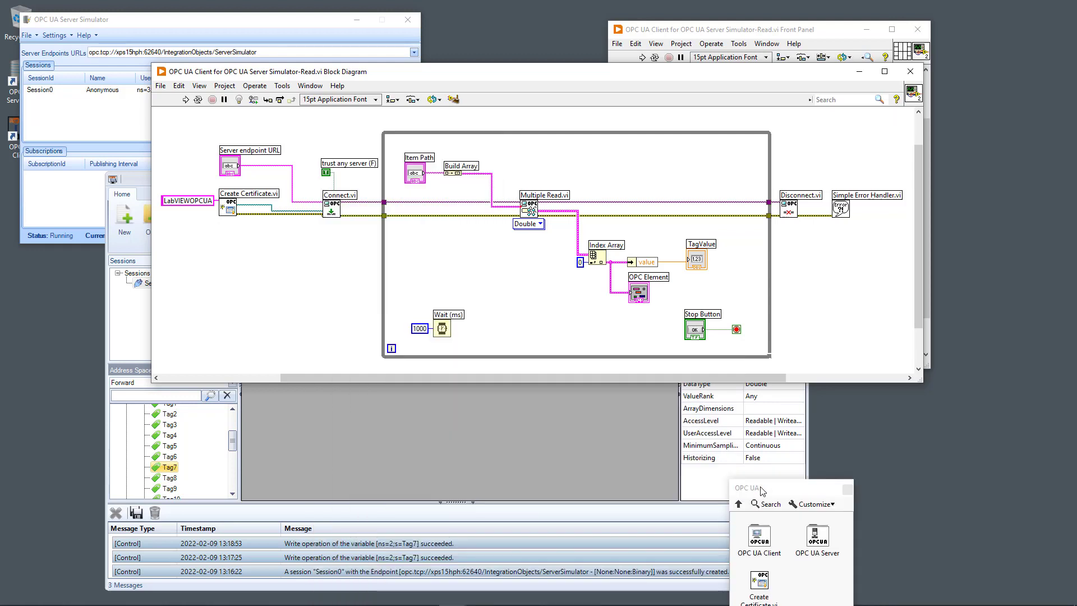
mouse_move(755, 494)
mouse_down()
mouse_move(152, 330)
mouse_move(94, 328)
mouse_up()
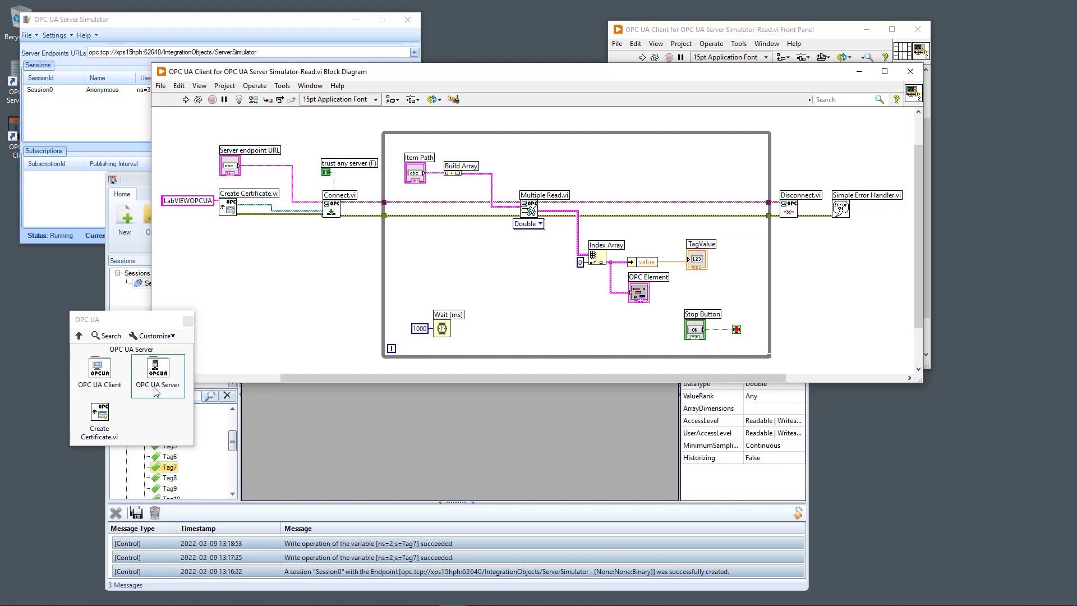
click(103, 374)
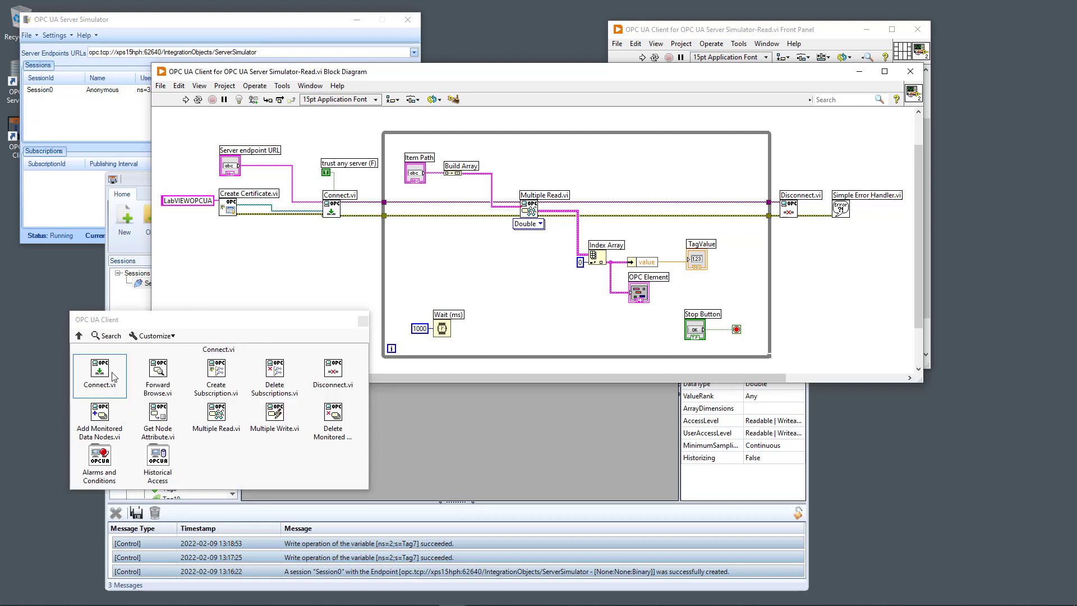
click(110, 377)
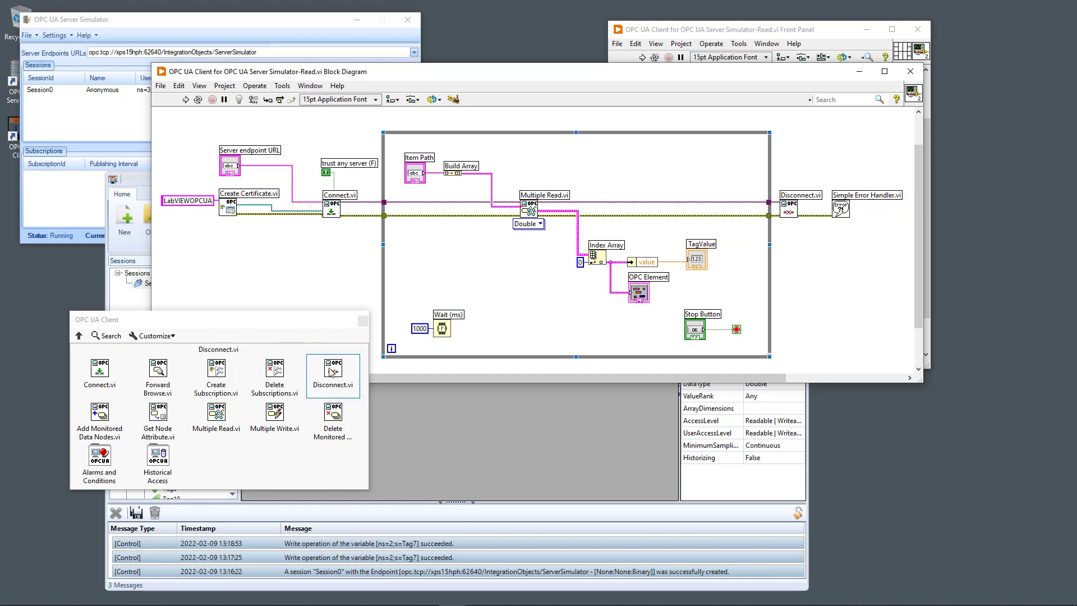
drag(248, 322, 254, 386)
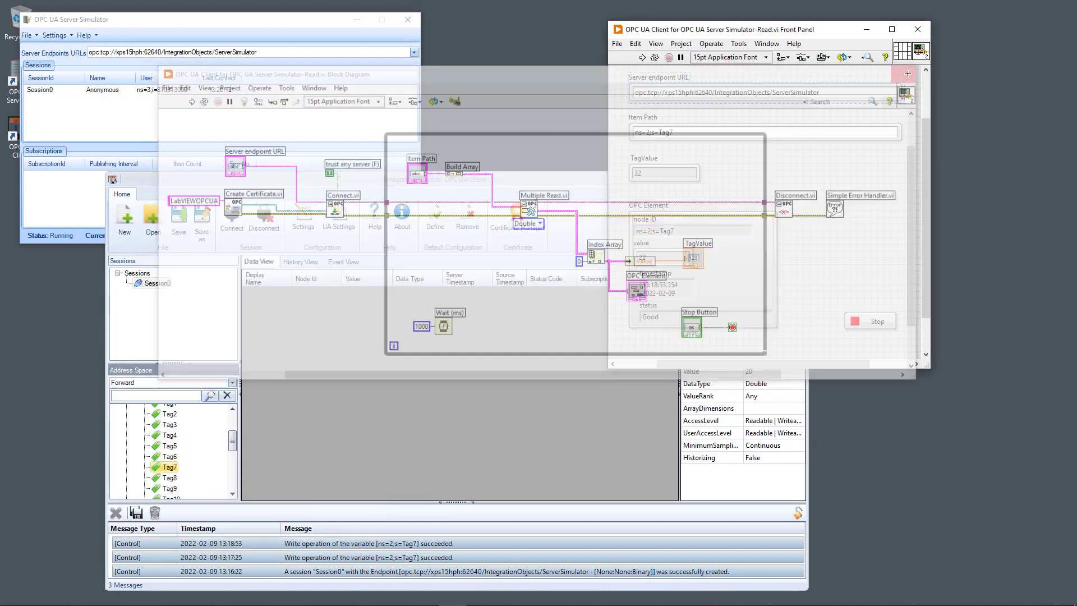
Close the block diagram and bring the OPC UA Client and the OPC UA Server Simulator to the front
click(911, 71)
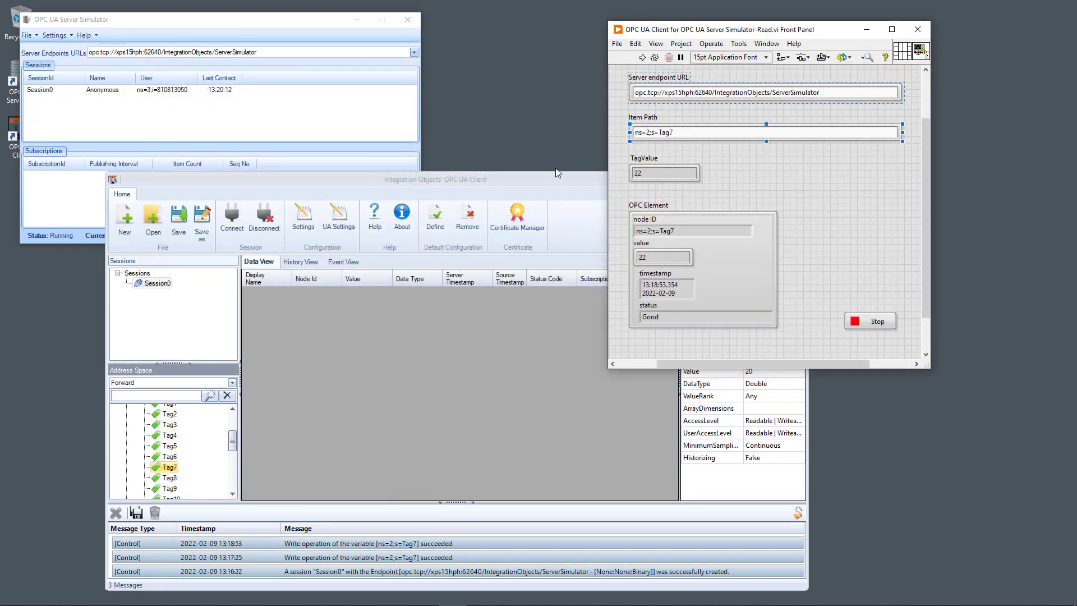
click(561, 180)
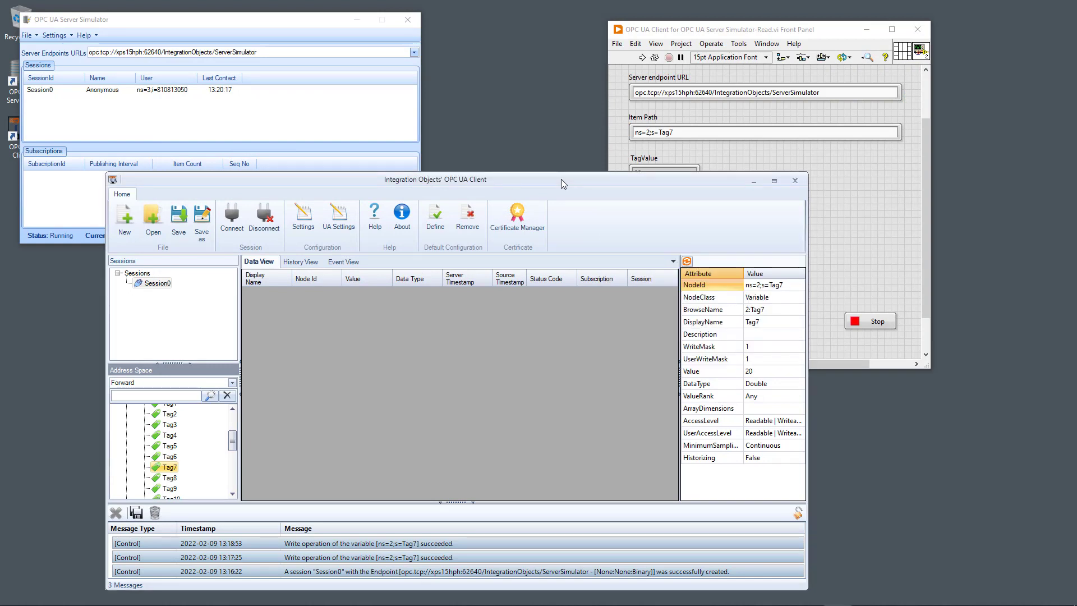
click(170, 23)
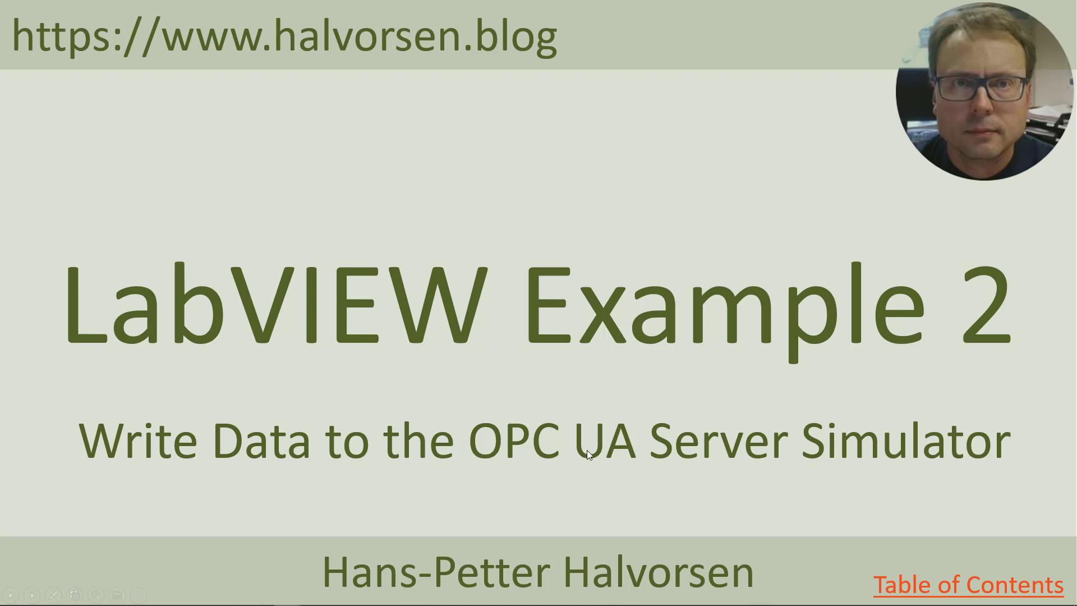
click(786, 363)
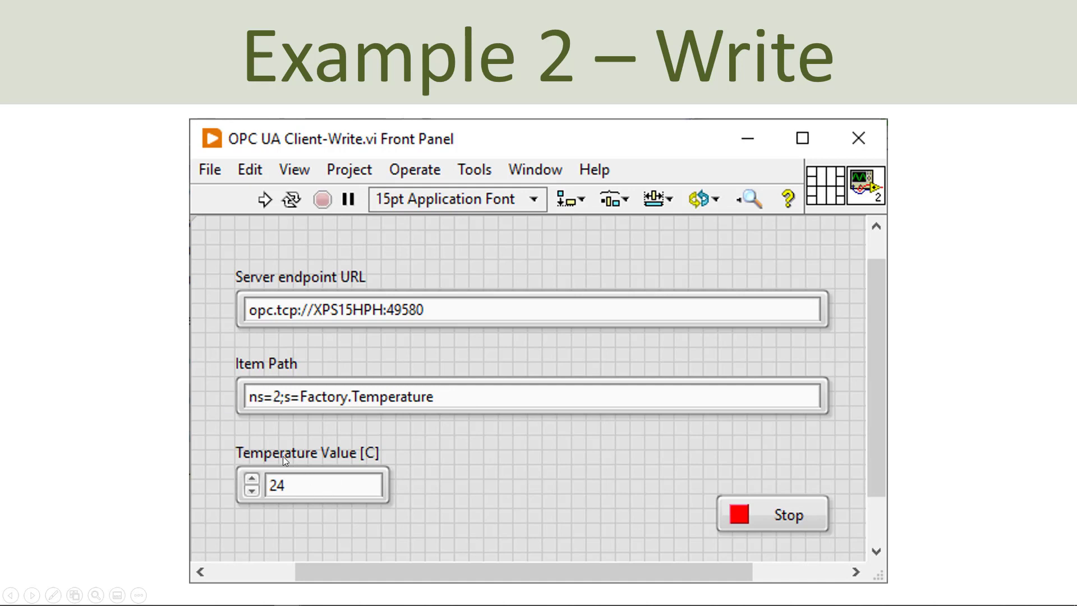
Advance through the Example 2 – Write slides to the address space table and switch to the simulator, client and LabVIEW windows
click(349, 400)
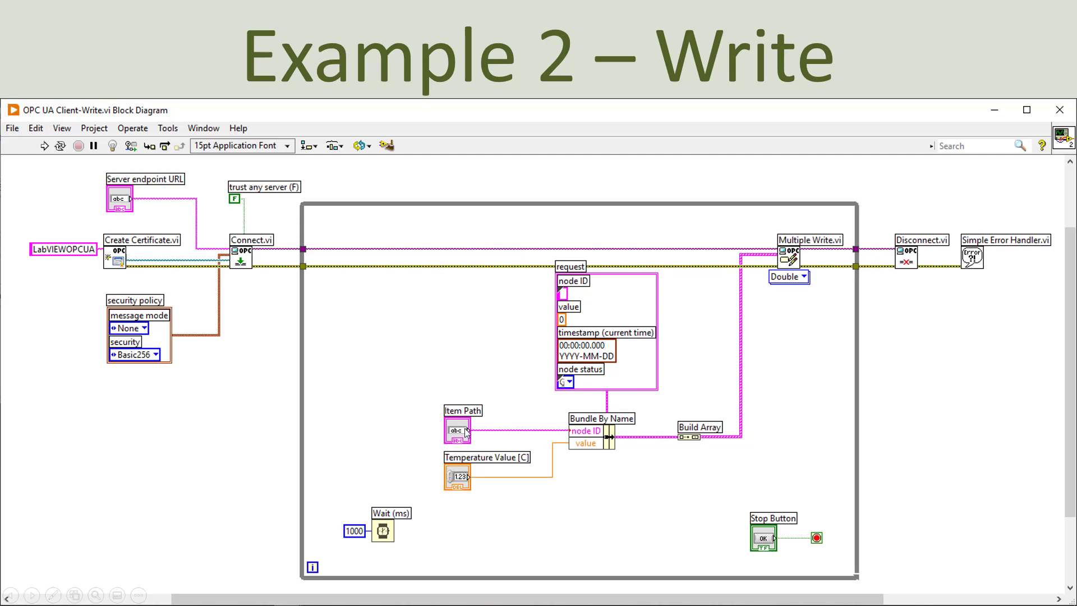
click(907, 258)
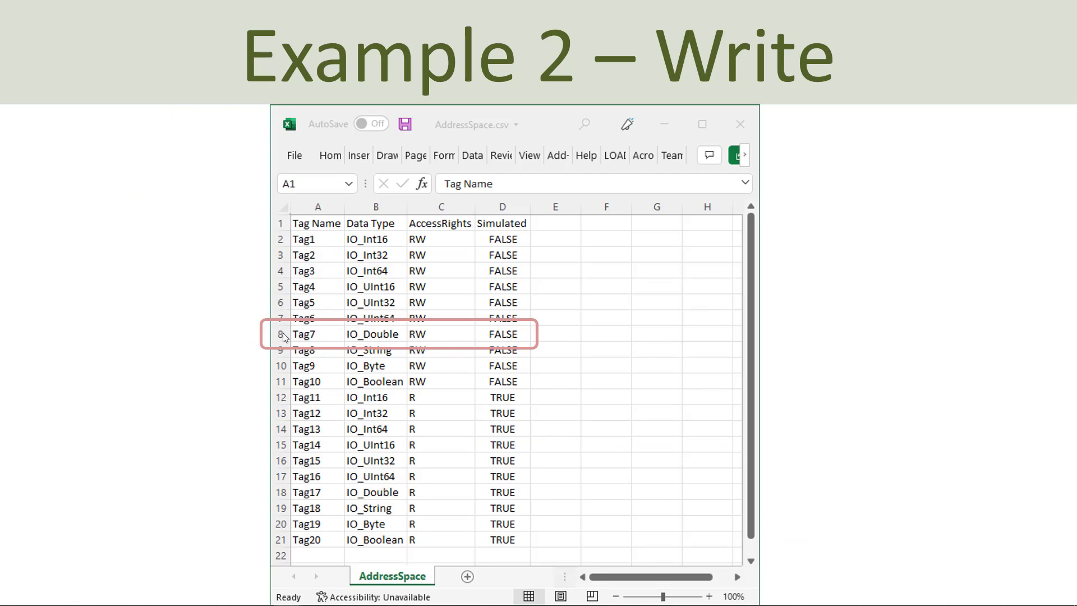
key(alt+Tab)
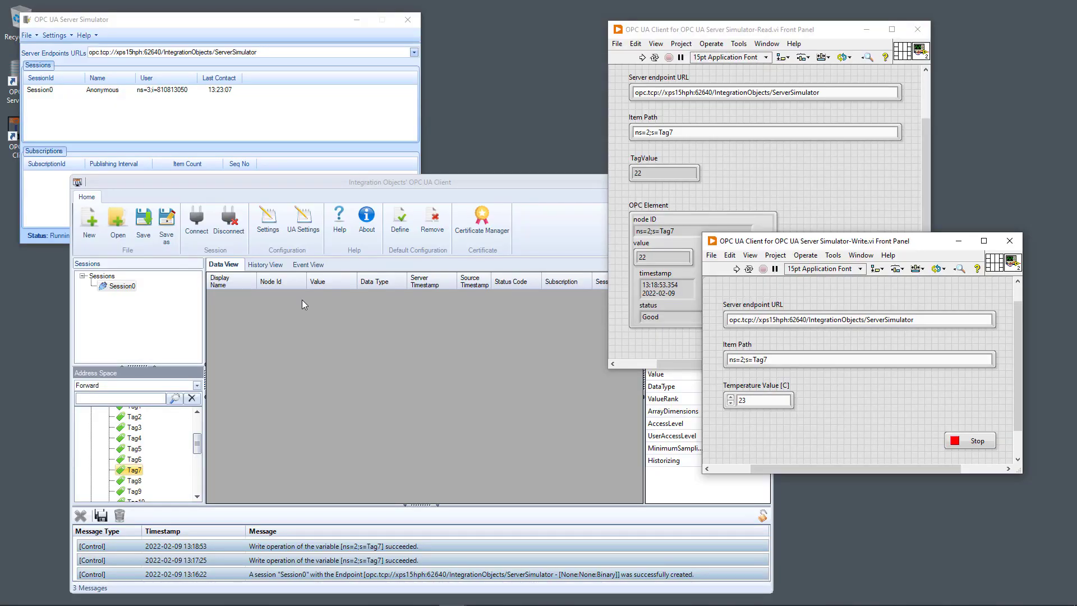
Rearrange the OPC UA Server Simulator and the OPC UA Client so the simulator's sessions and subscriptions are not covered
click(235, 22)
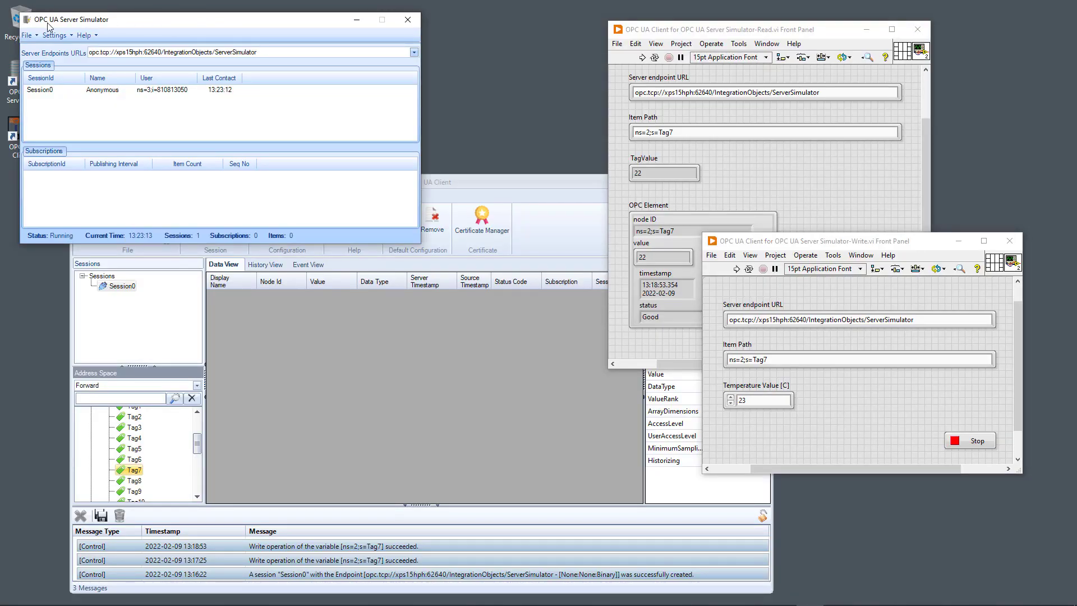
drag(183, 23, 218, 26)
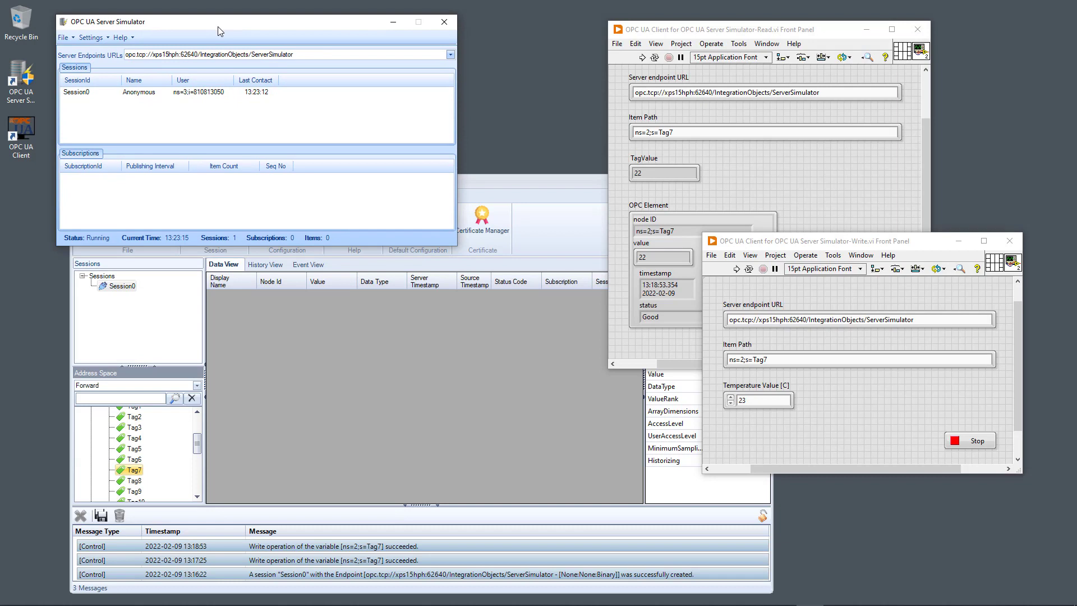
click(519, 183)
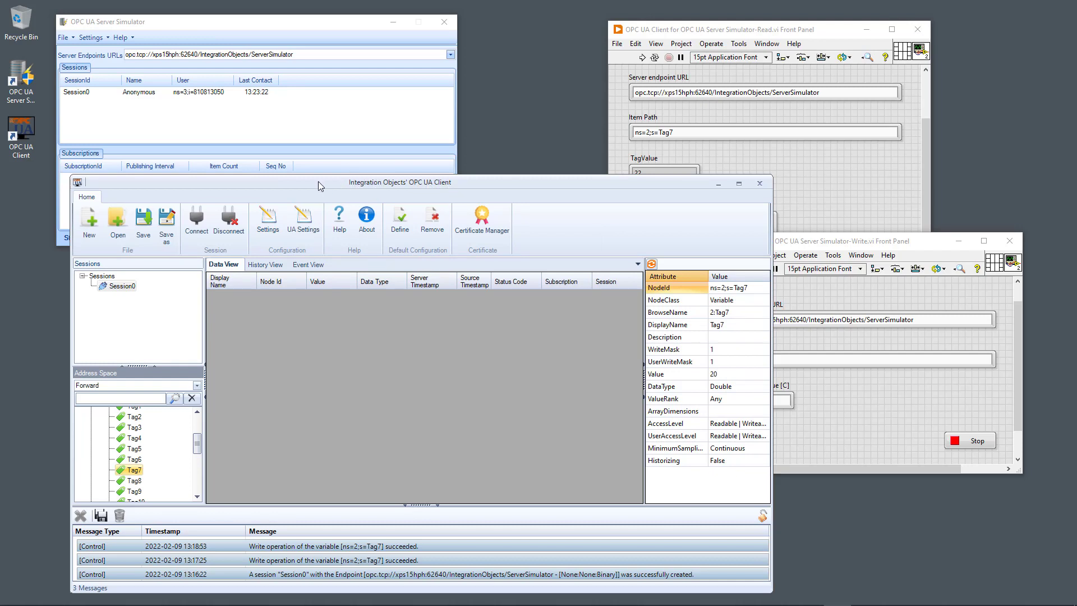
drag(318, 181, 321, 222)
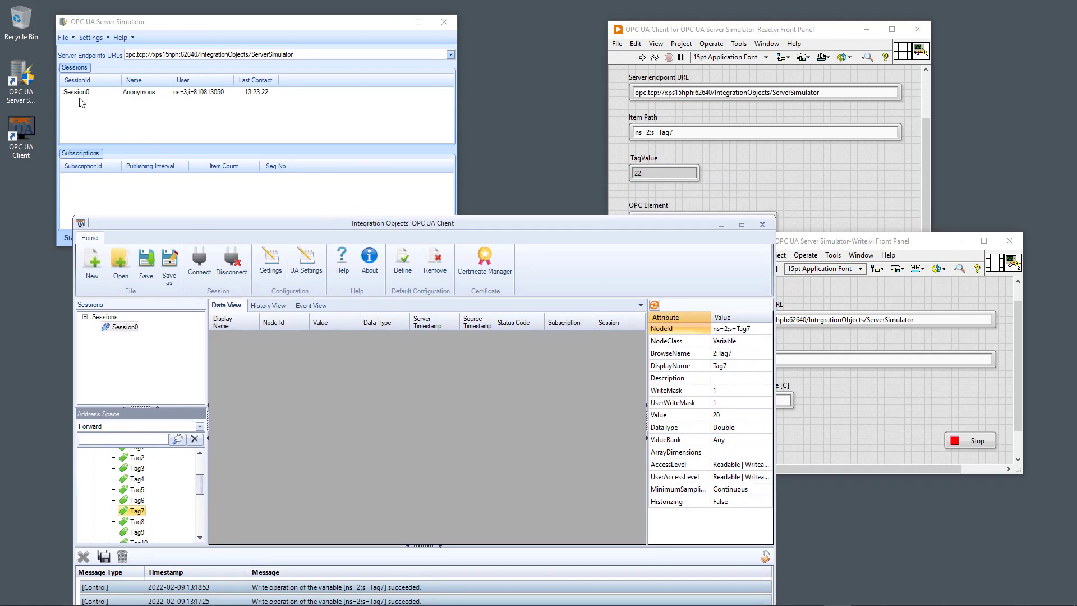
Place the Read VI beside the simulator and the Write VI partly over it, keeping the Read VI's TagValue in view
drag(779, 29, 649, 9)
drag(882, 242, 929, 287)
click(659, 13)
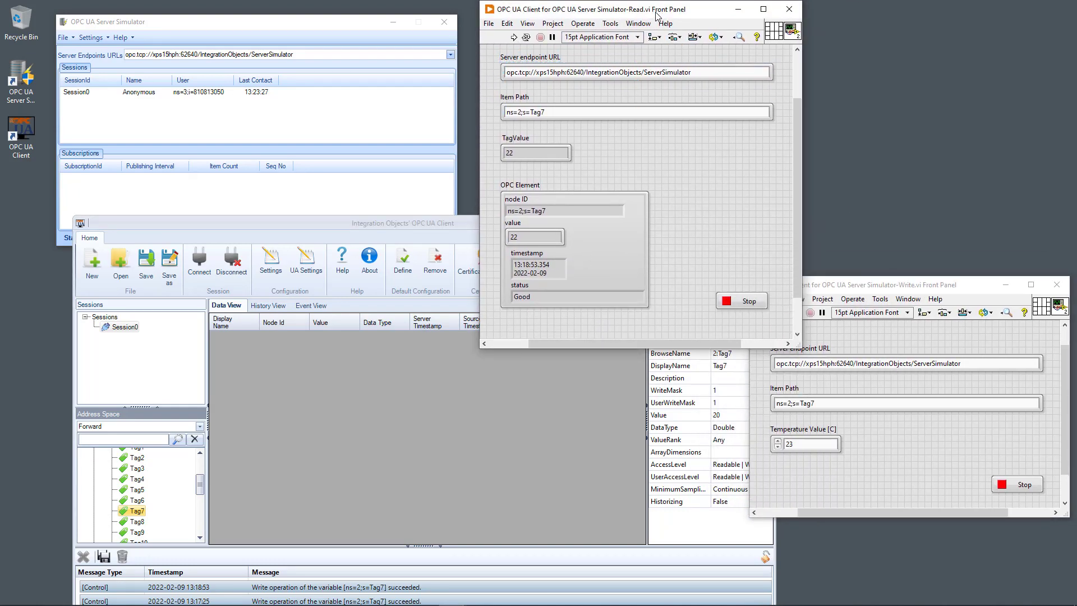
drag(659, 13, 680, 21)
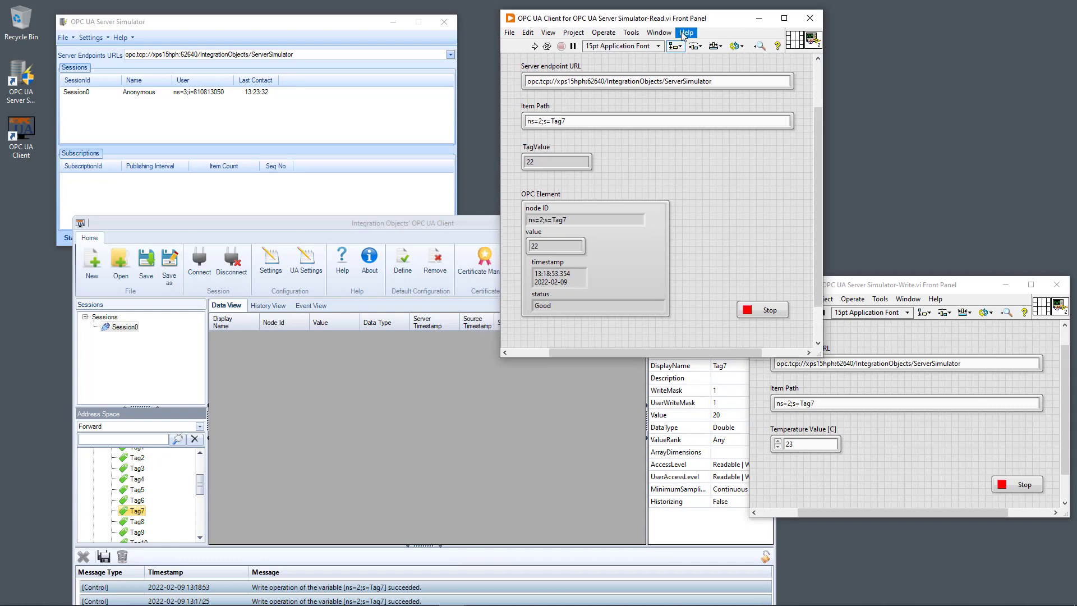
click(349, 26)
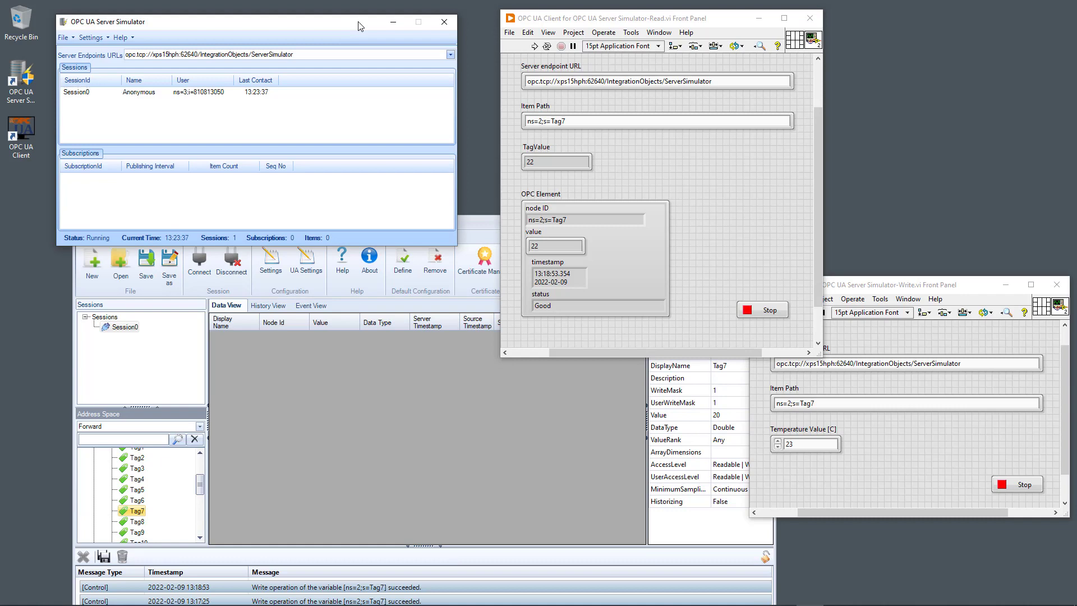
drag(936, 289, 789, 198)
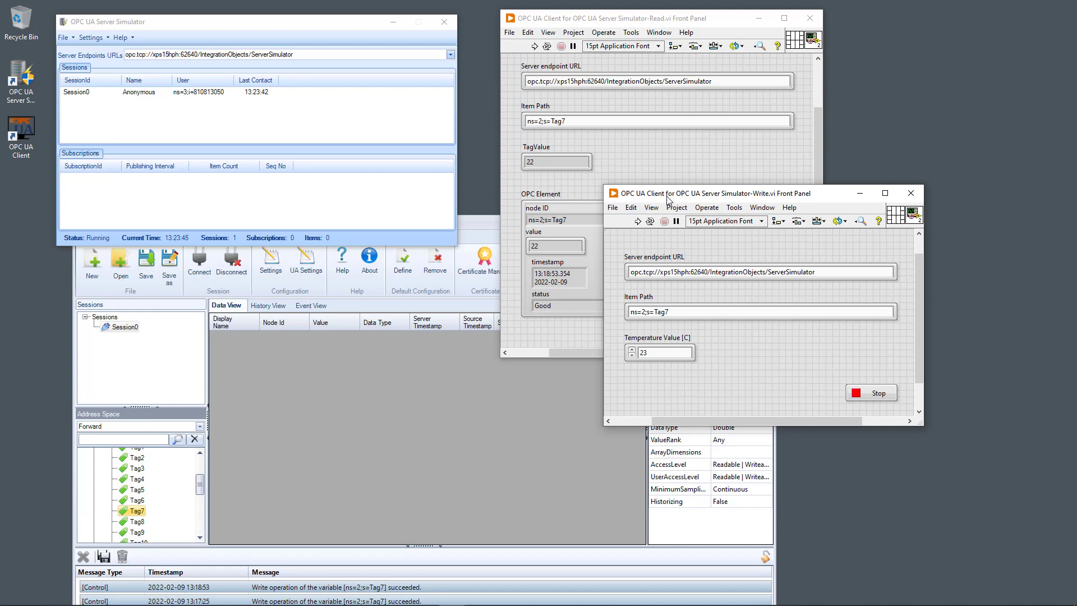
drag(755, 195, 747, 204)
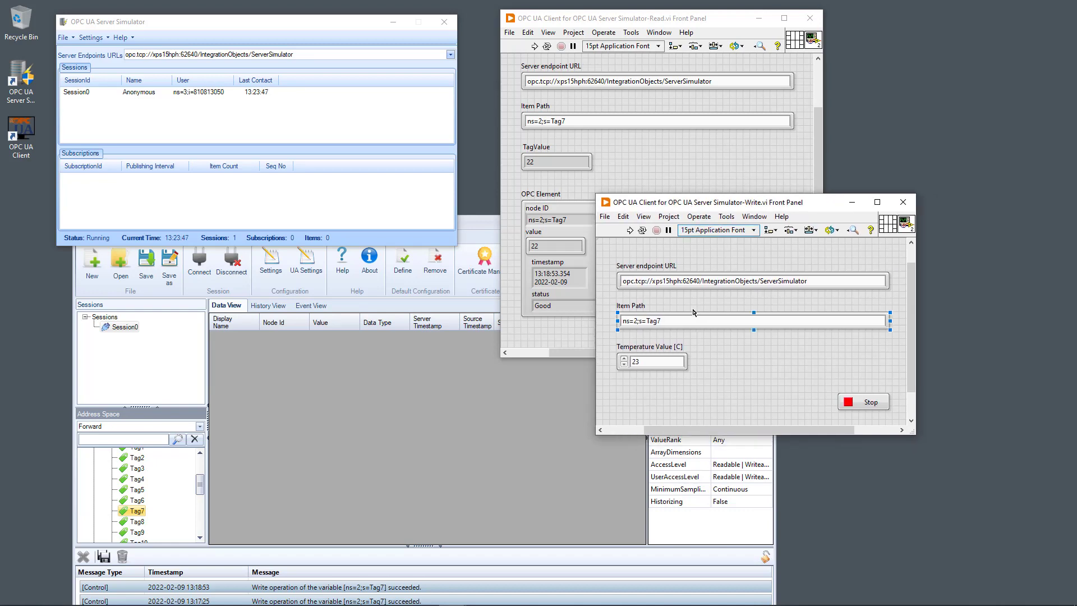
Inspect the Write VI's Server endpoint URL and Item Path controls, examine its block diagram, and close the diagram
click(767, 277)
click(786, 281)
click(679, 322)
key(ctrl+e)
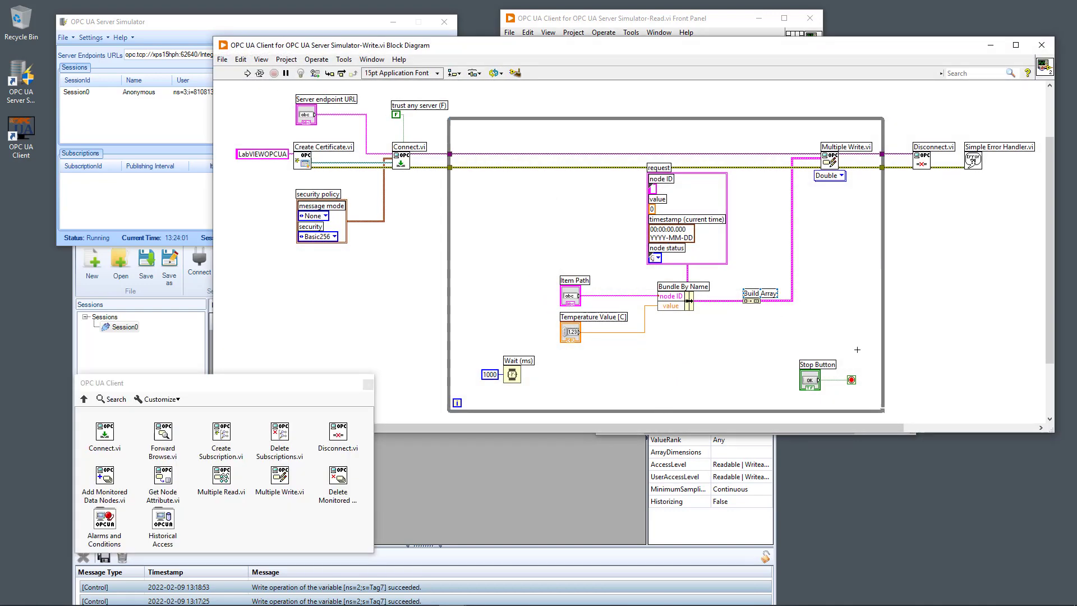
click(1042, 45)
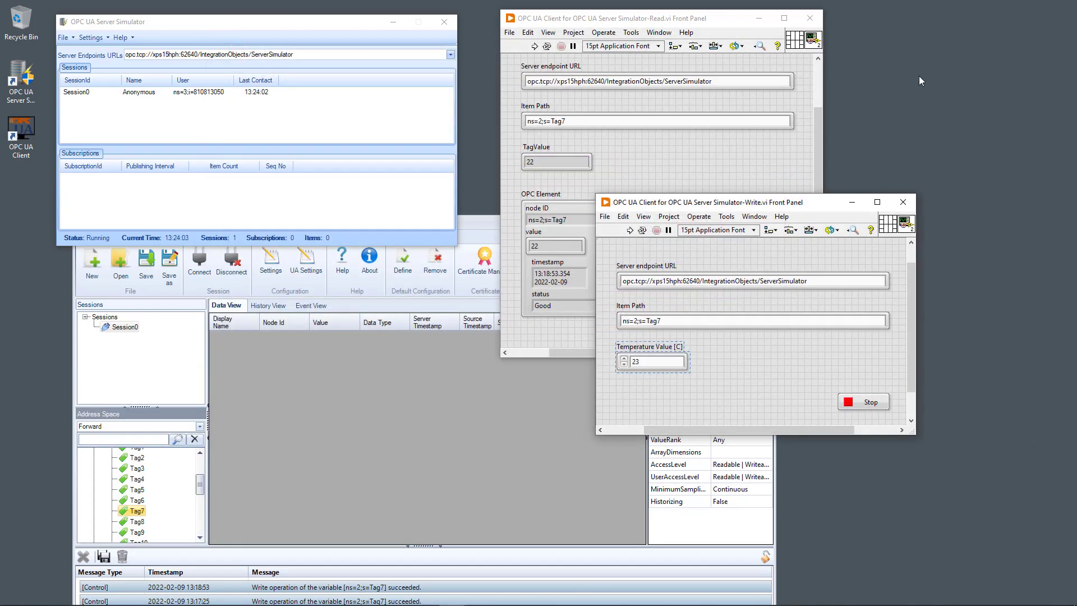
Run the Read VI and the Write VI, with the Write VI sending 23 to Tag7
click(684, 21)
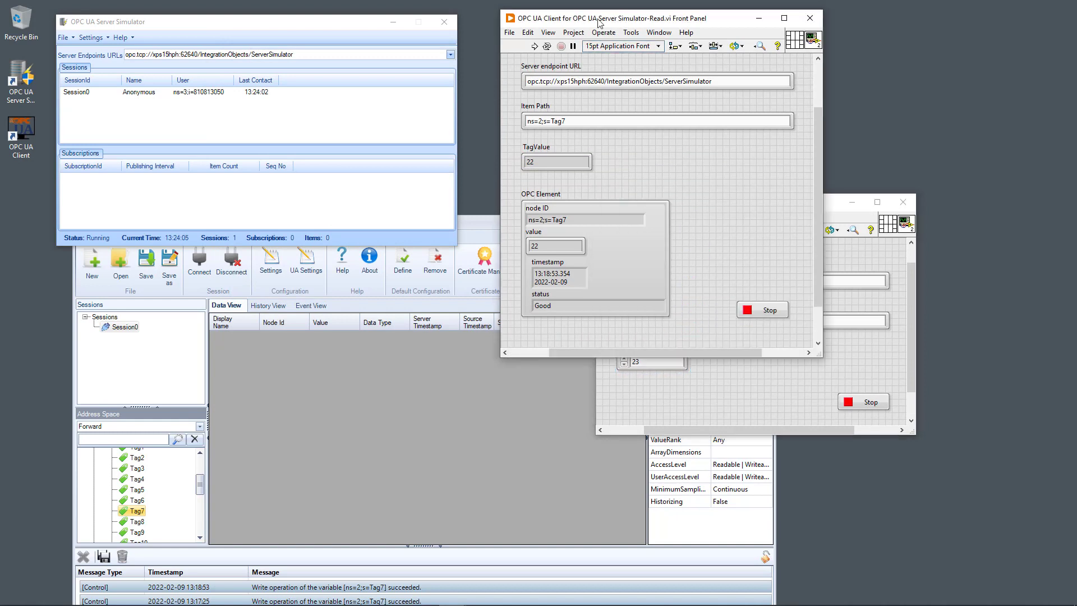
click(534, 46)
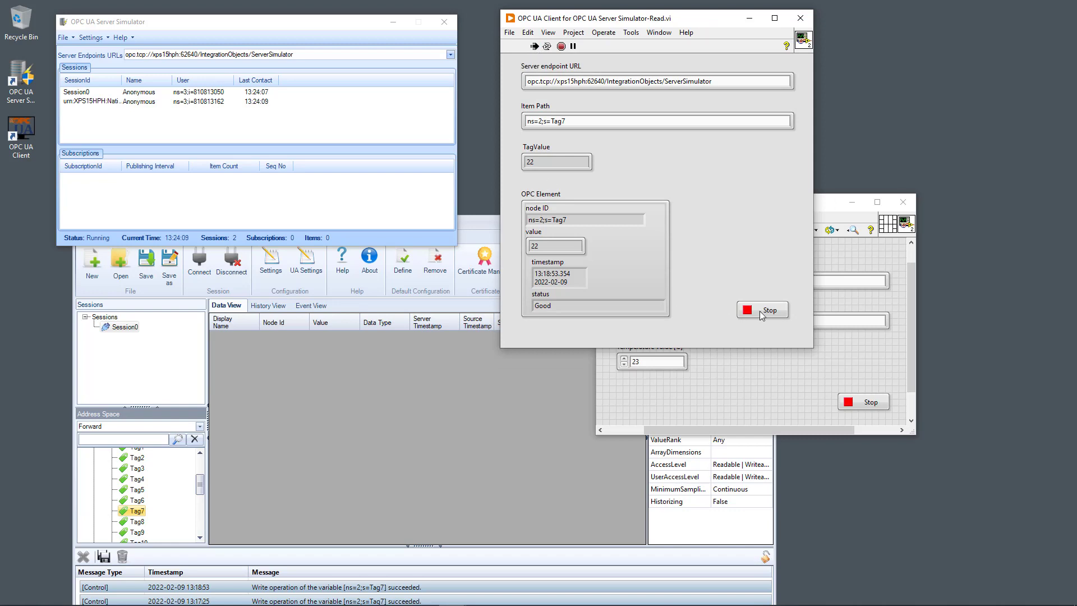
click(779, 364)
drag(796, 206, 849, 222)
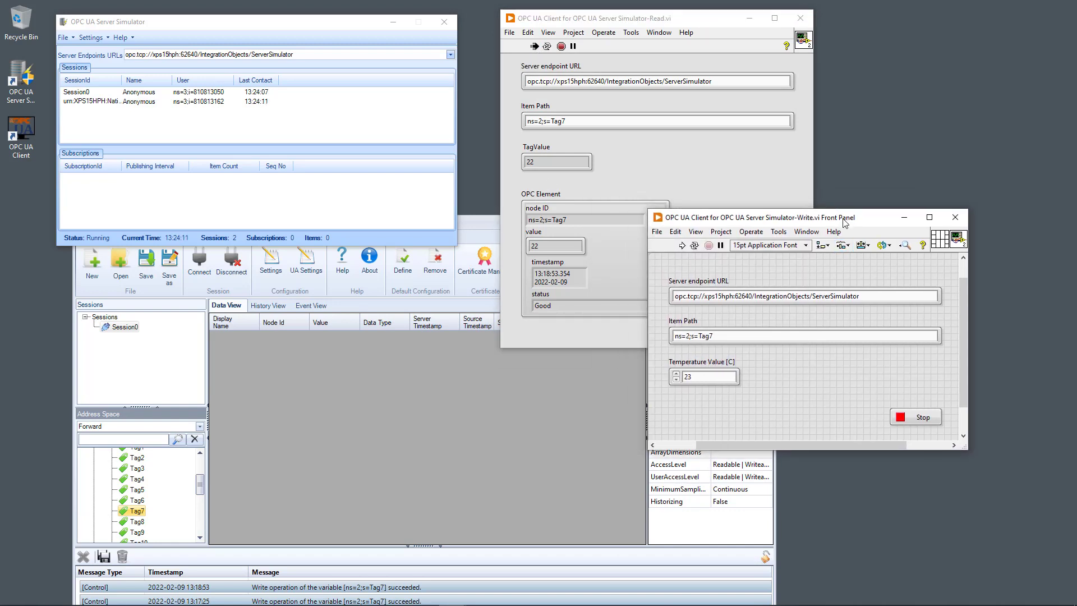
click(682, 245)
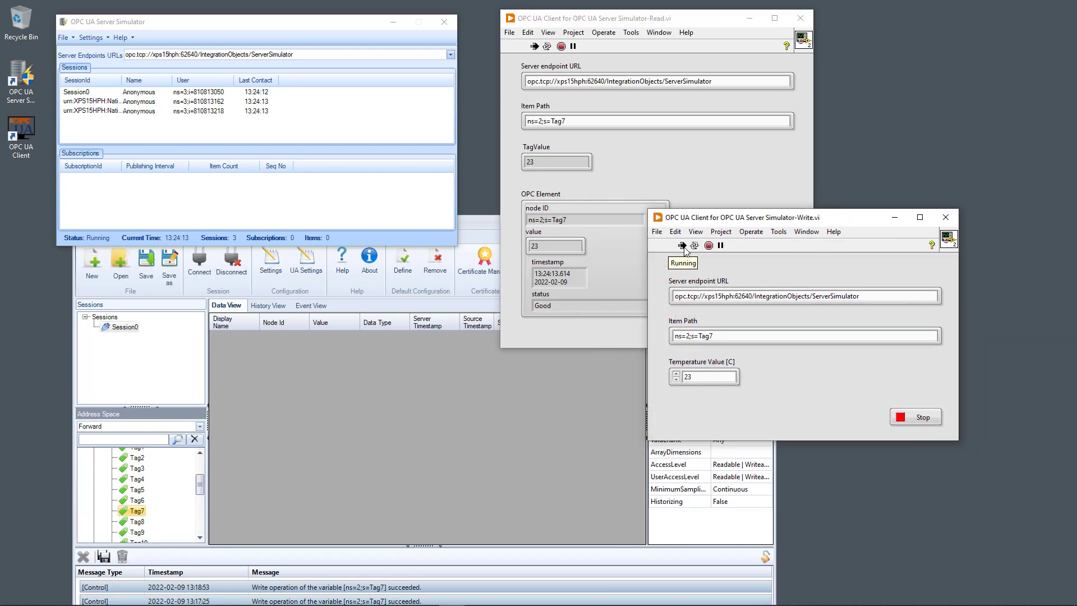
Set the running Write VI's Temperature Value to 24 and bring the Read VI forward to check its TagValue
click(676, 374)
double_click(693, 378)
click(391, 377)
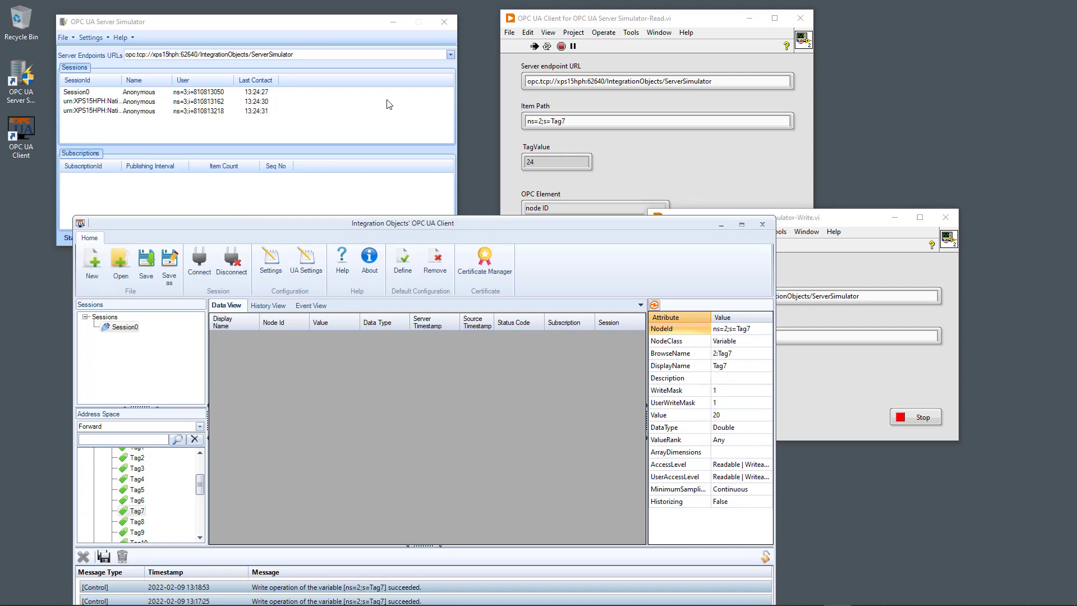
click(598, 97)
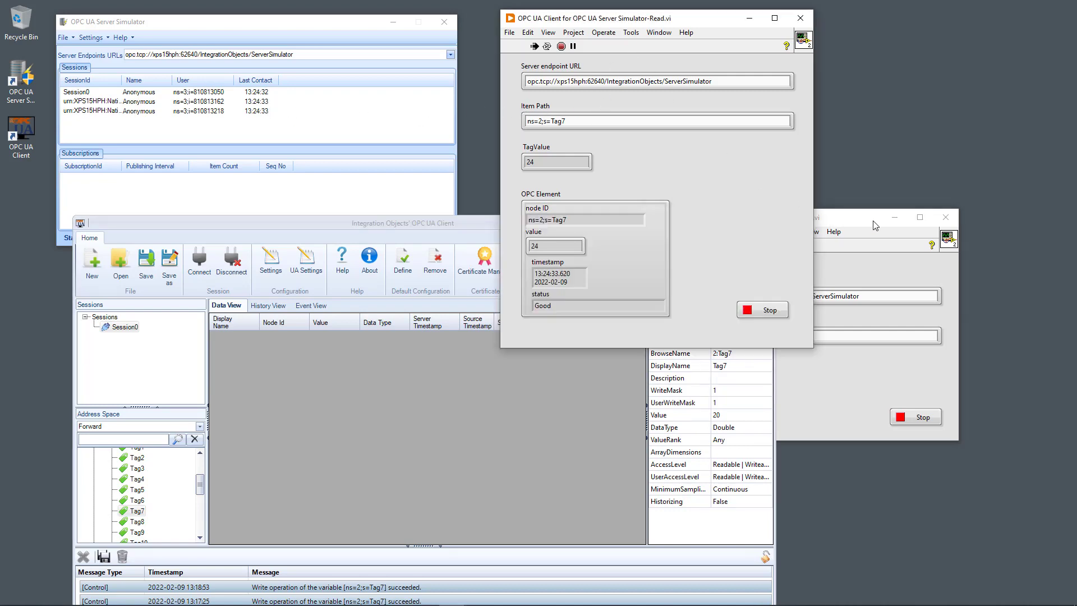
Move the Write VI clear of the Read VI and compare its Temperature Value with the Read VI's TagValue and the OPC UA Client
drag(873, 222, 929, 277)
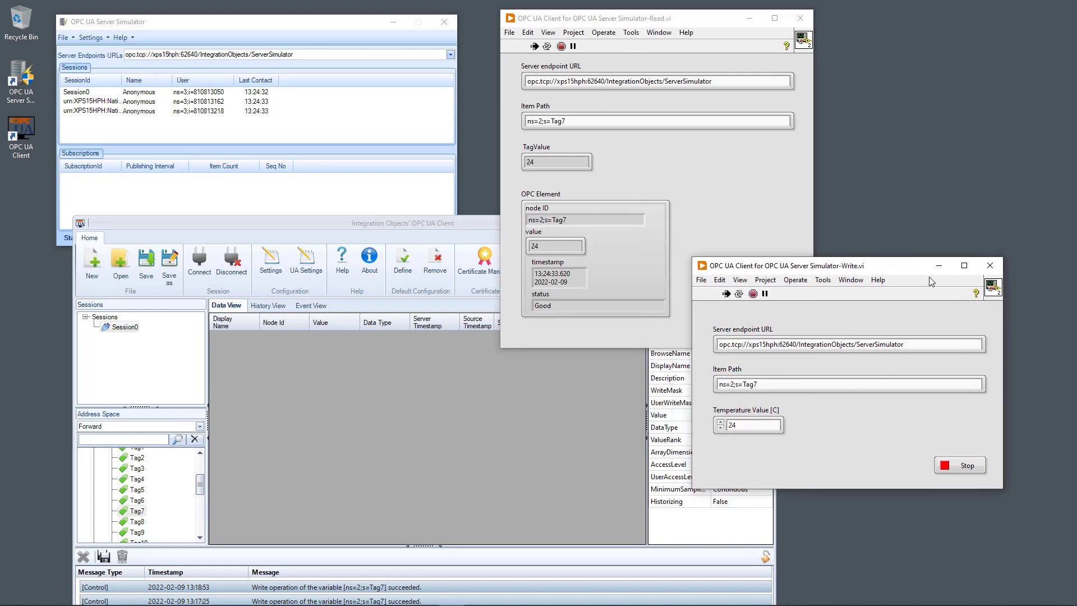
click(698, 23)
double_click(568, 160)
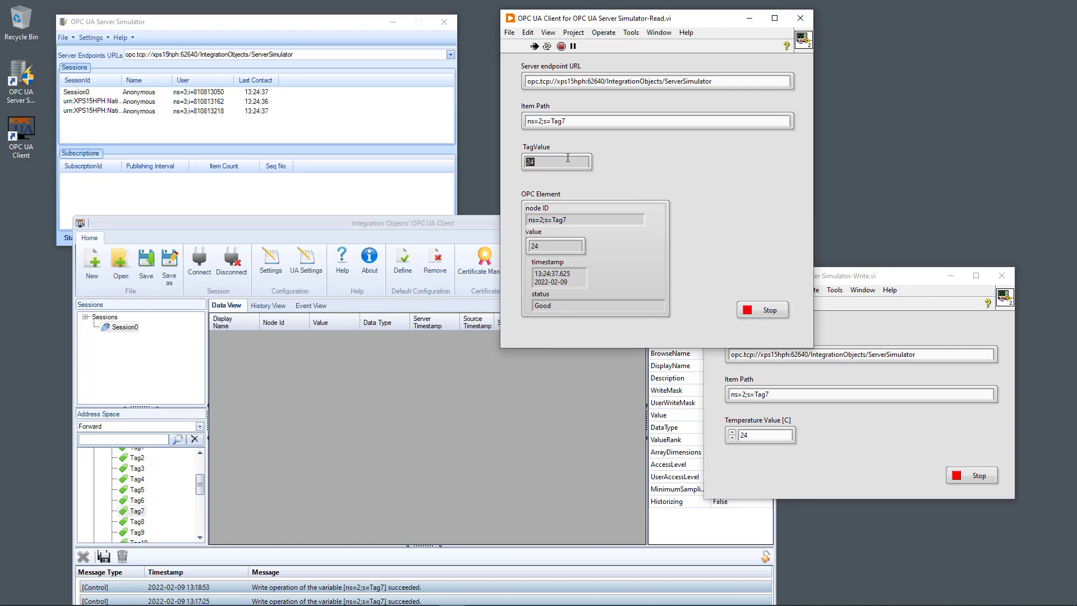
click(737, 361)
double_click(744, 435)
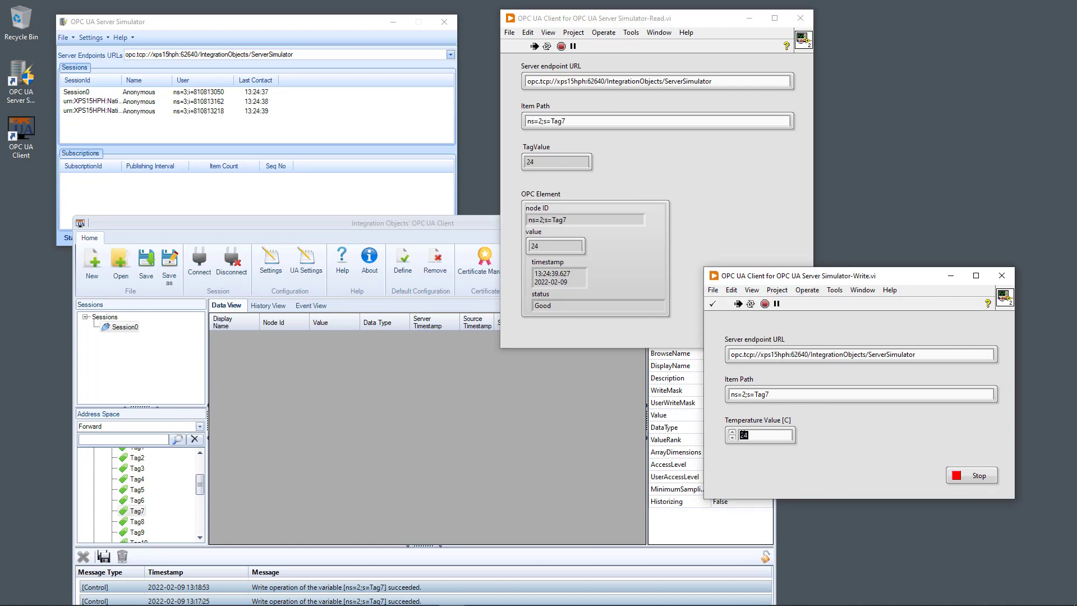
click(328, 225)
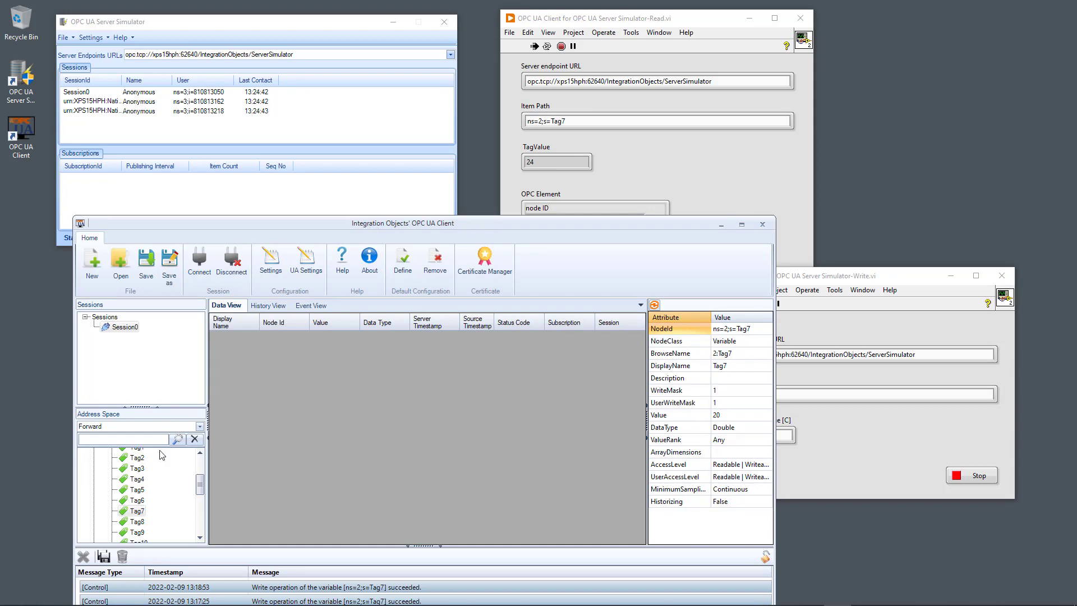
click(648, 181)
click(860, 332)
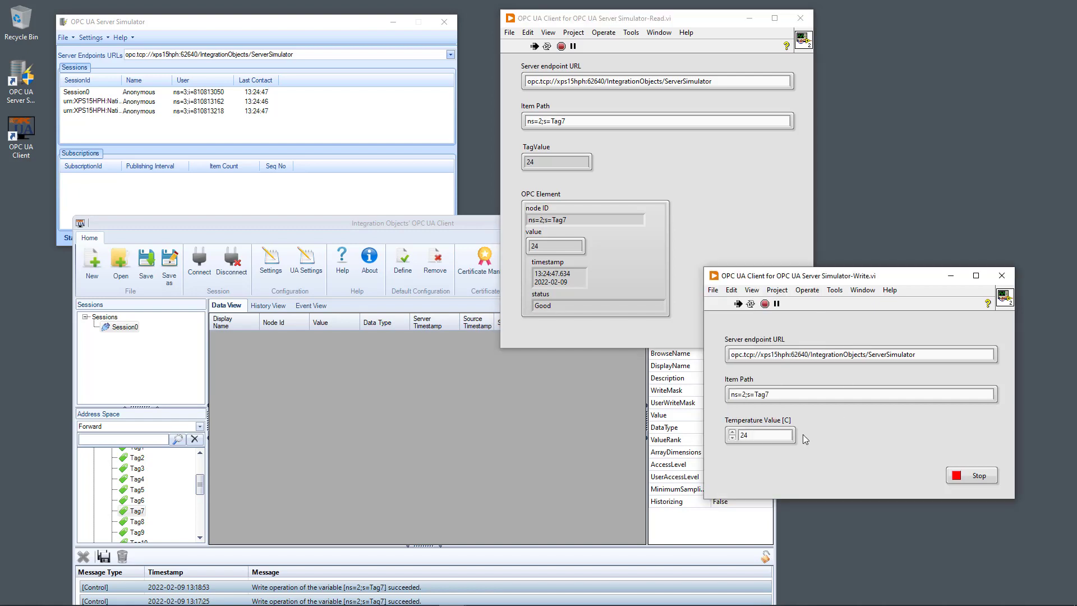
click(722, 192)
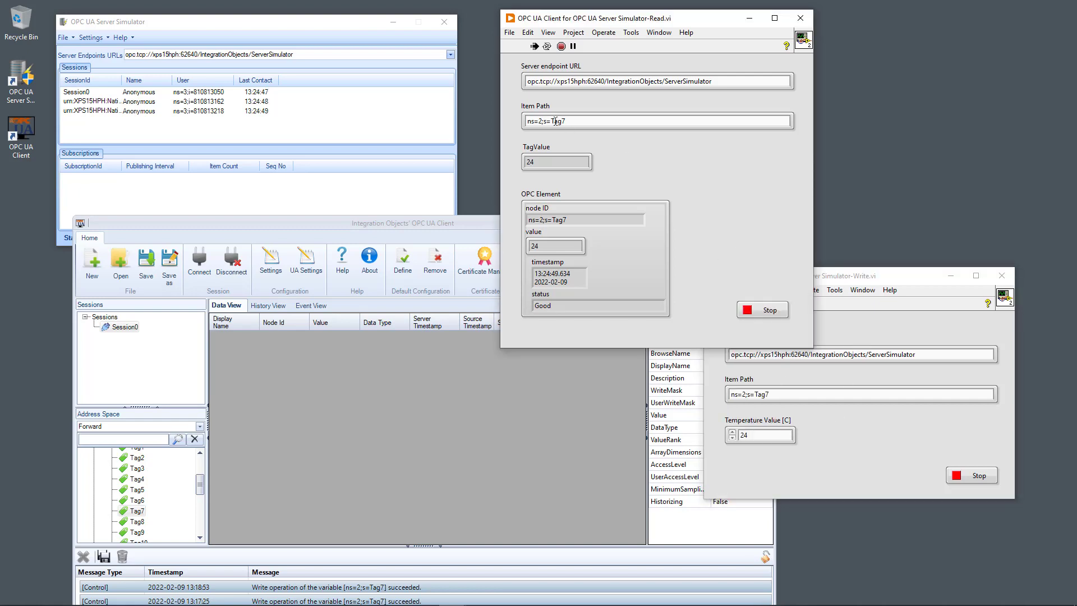
Read Tag7's current value in the OPC UA Client and dismiss the result
click(138, 515)
right_click(138, 515)
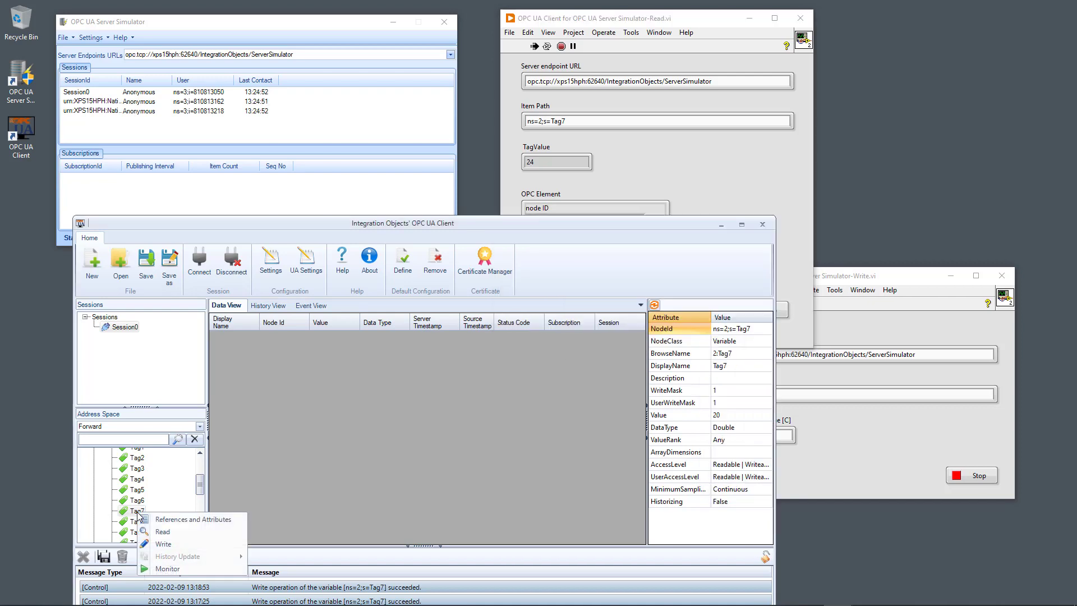
click(172, 534)
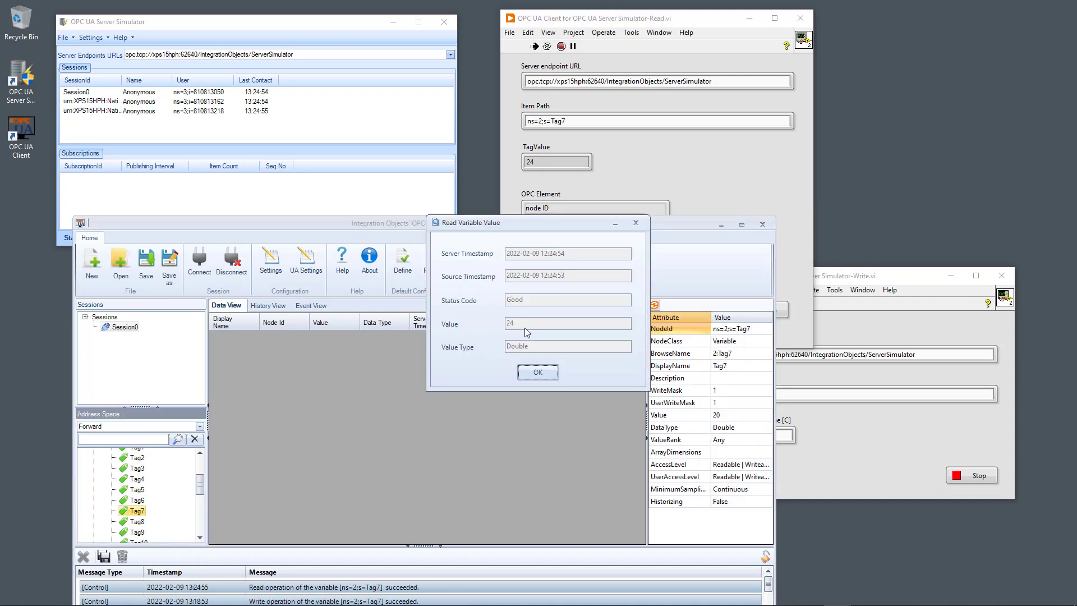
click(537, 376)
Monitor Tag7 in the OPC UA Client through a new subscription named Subscription0 with a 1000 ms publishing interval
right_click(138, 512)
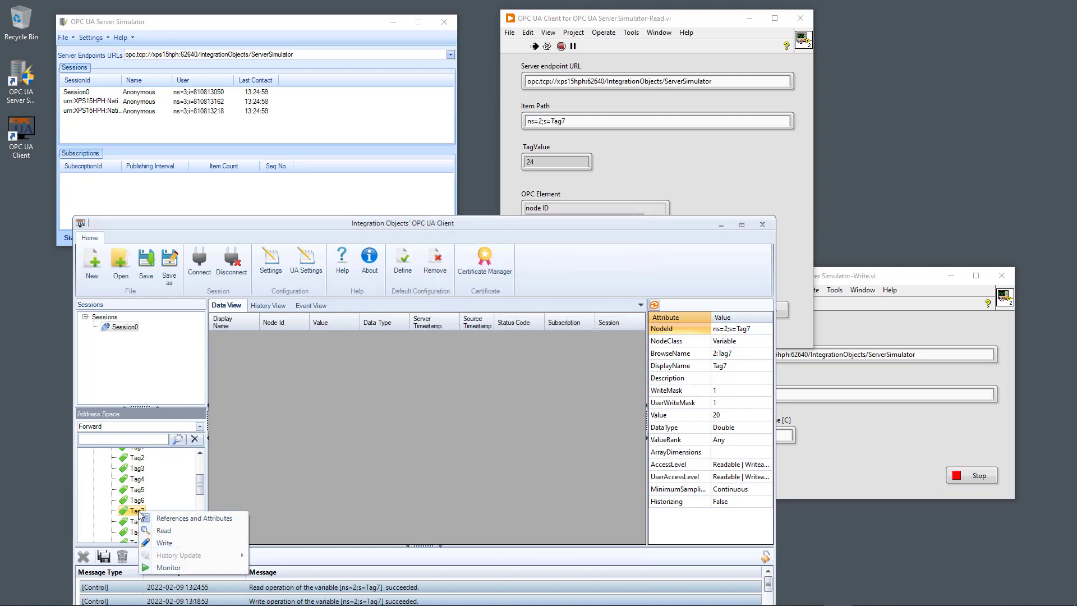
click(175, 566)
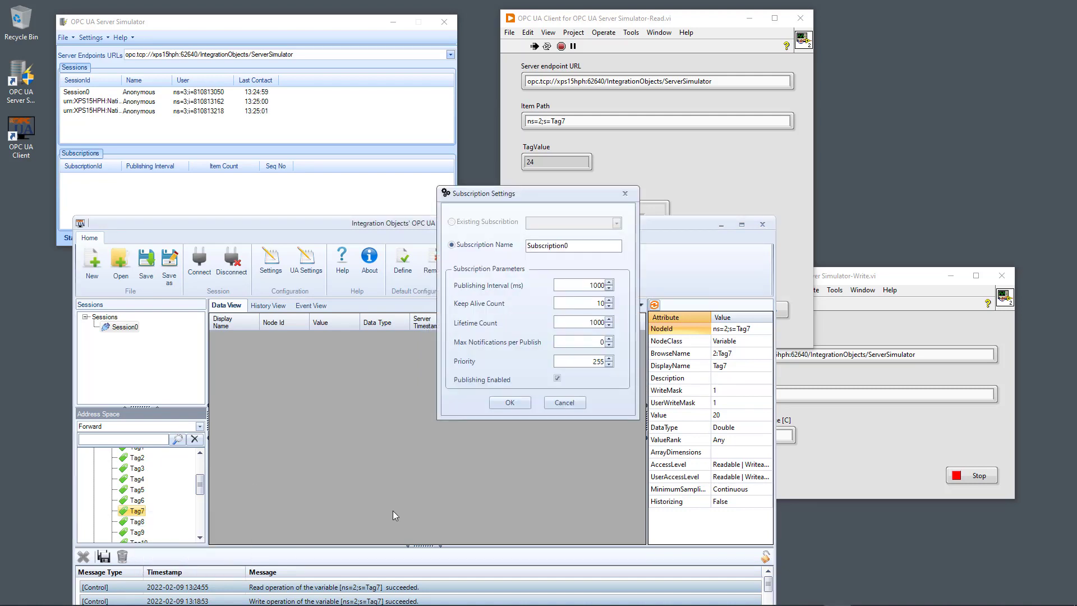
click(512, 404)
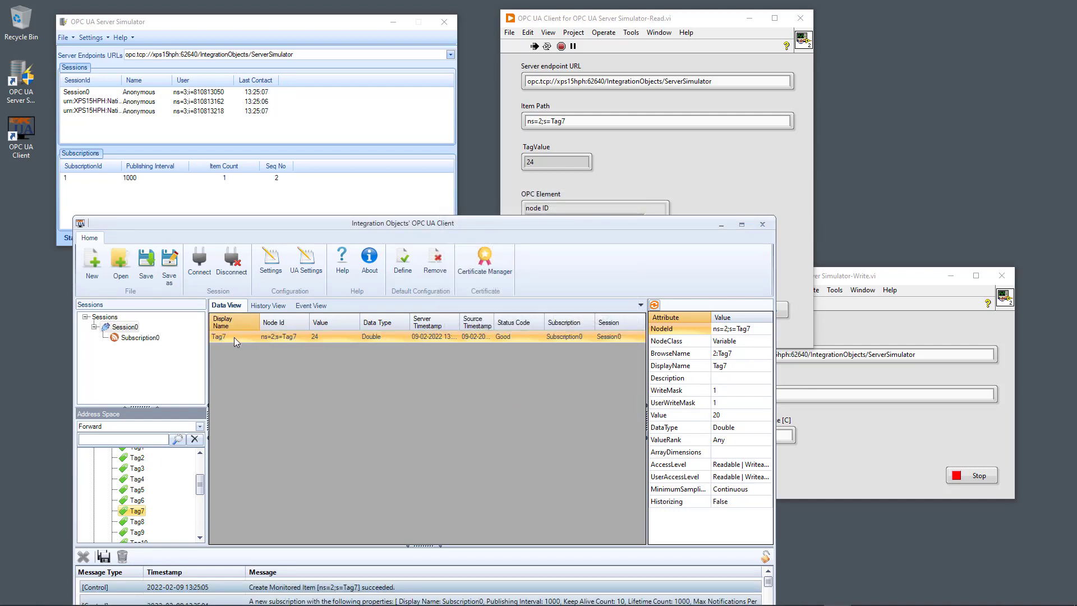
Set the Write VI's Temperature Value to 25 and check Tag7 in the OPC UA Client's data view and the Read VI
click(850, 469)
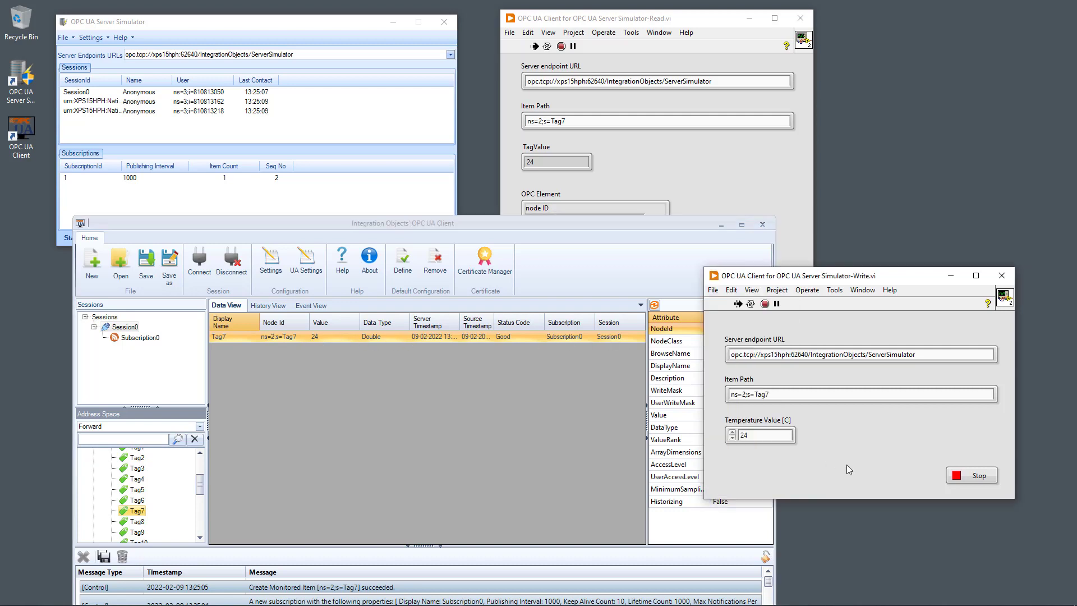
click(732, 432)
click(321, 339)
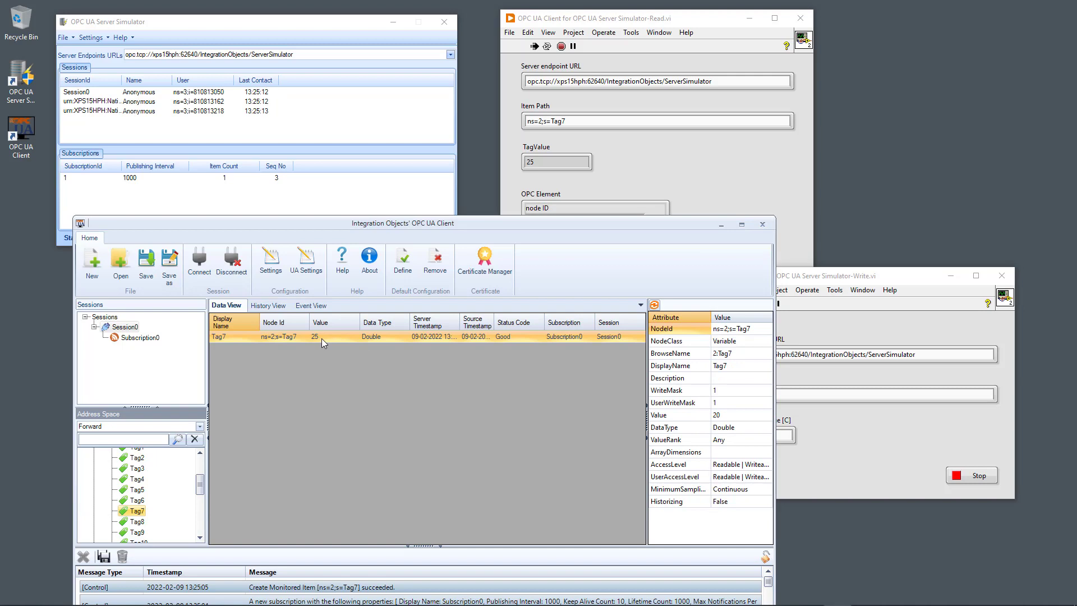
click(673, 168)
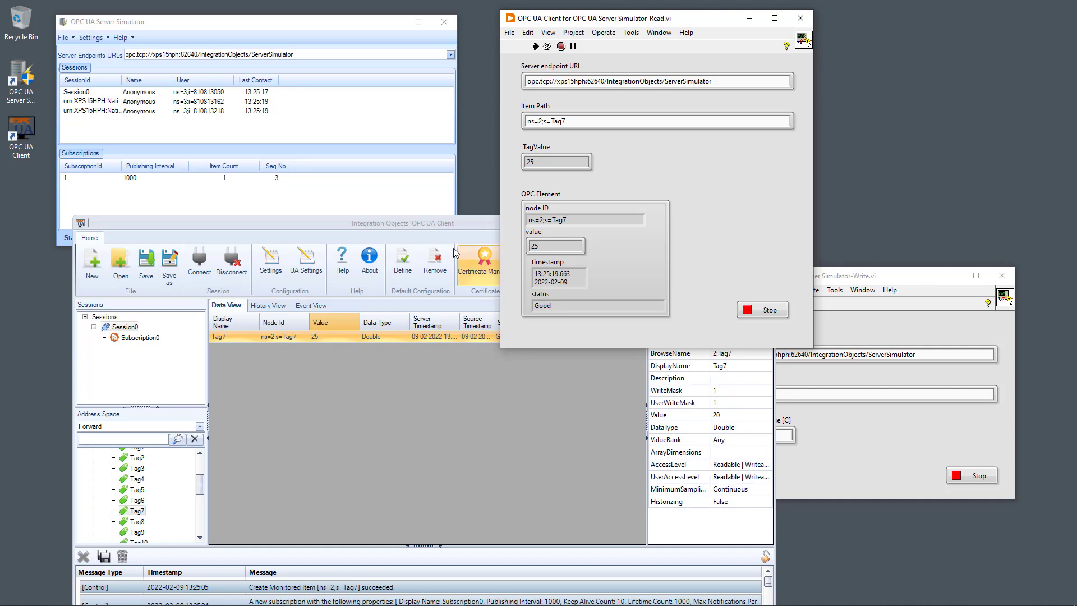
drag(300, 28, 303, 26)
click(414, 265)
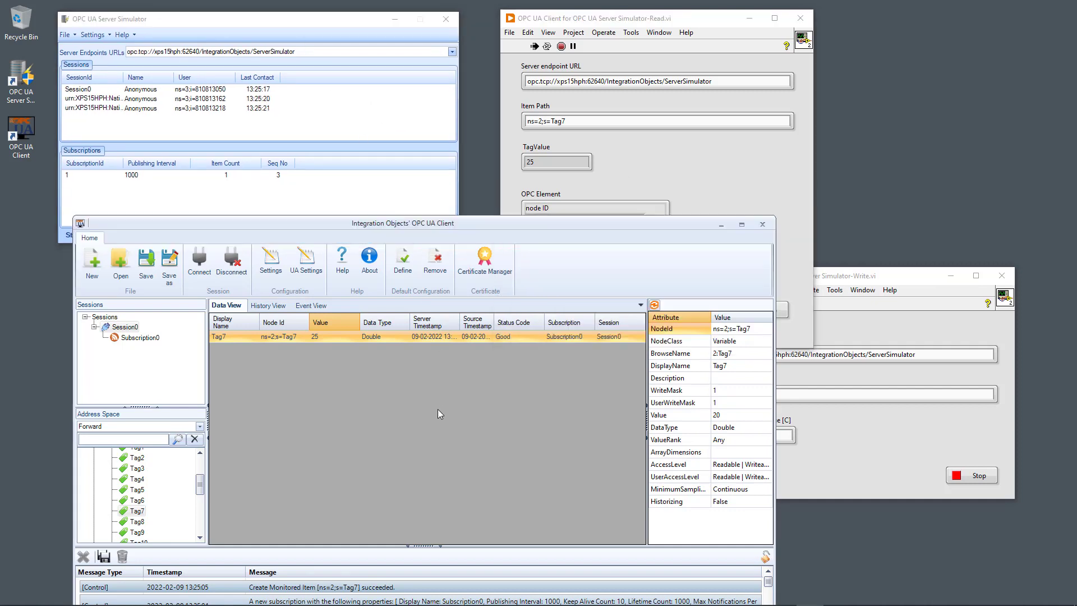
Move the Write VI and Read VI further apart and compare the Write VI's Temperature Value with the Read VI's TagValue
click(755, 247)
click(914, 446)
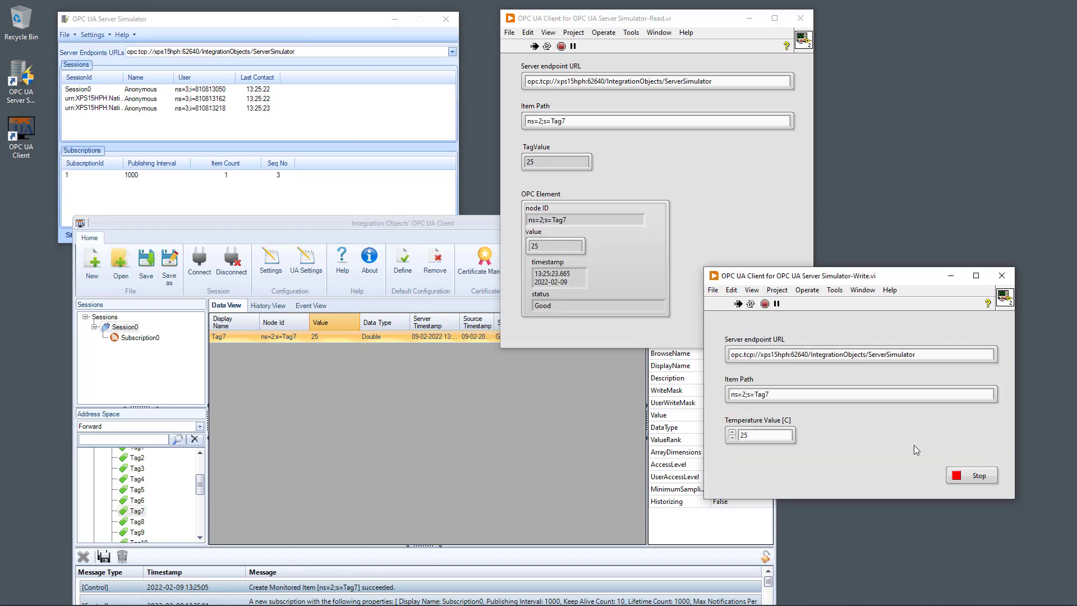
mouse_move(898, 279)
mouse_down()
mouse_move(870, 265)
mouse_move(904, 296)
mouse_up()
click(733, 120)
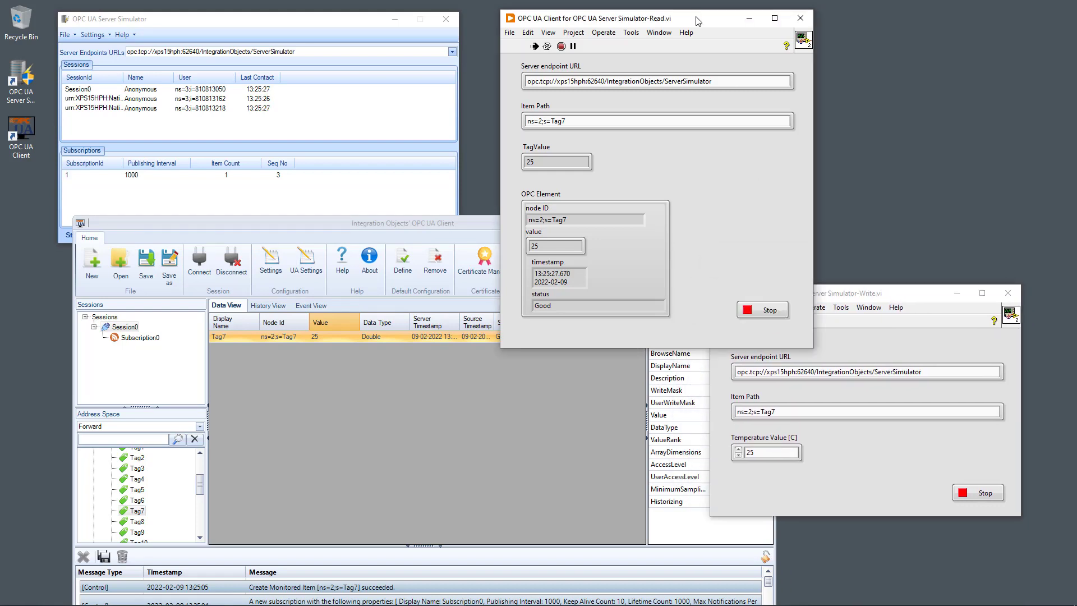
drag(697, 17, 744, 28)
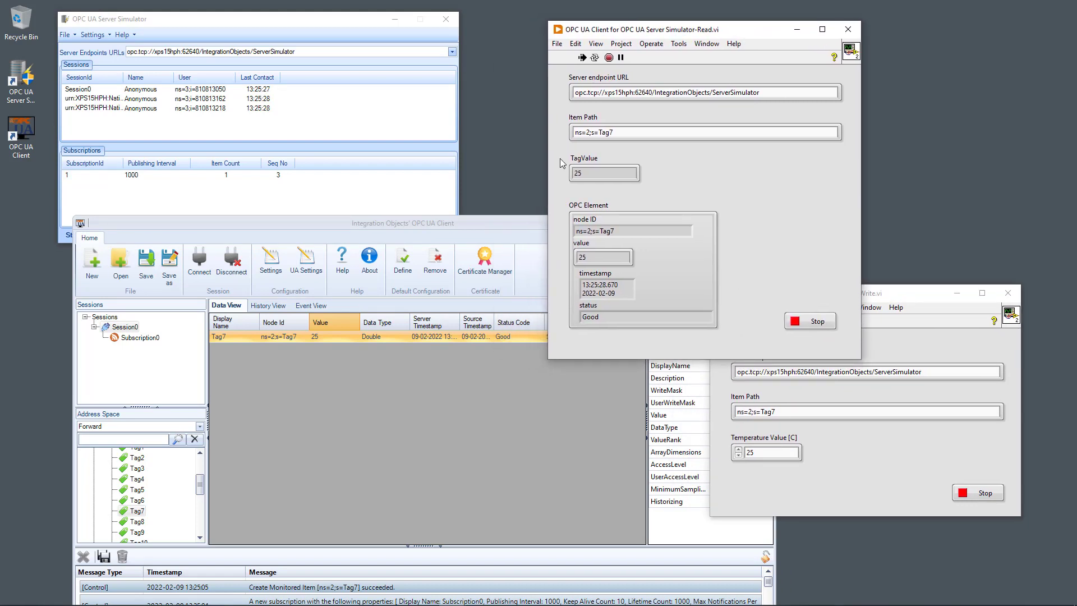
Bring the OPC UA Client forward, move it slightly up, and start a write operation on Tag7
click(490, 222)
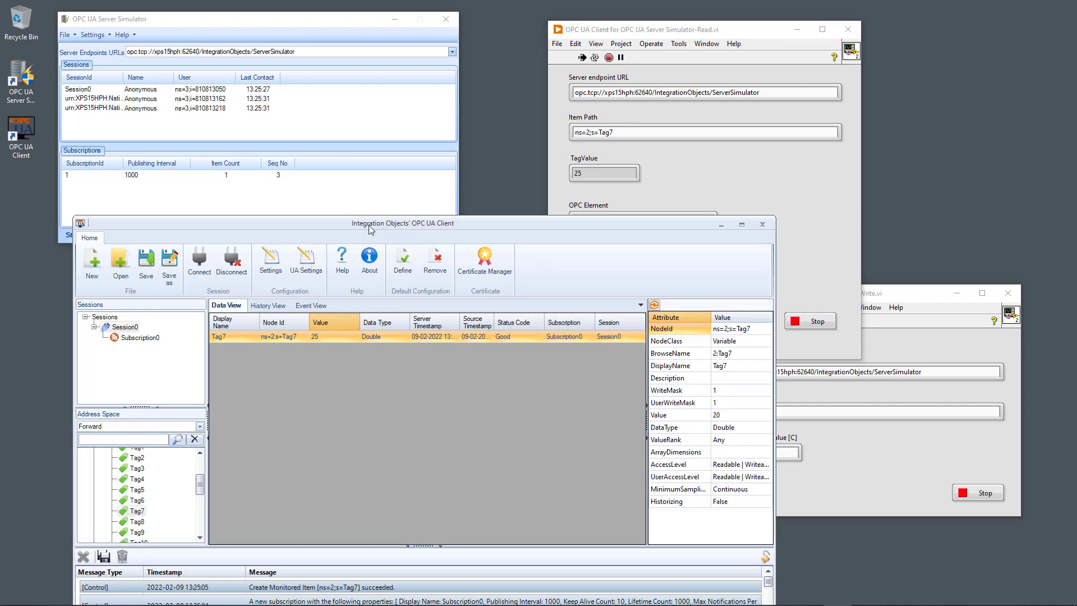
drag(305, 223, 300, 226)
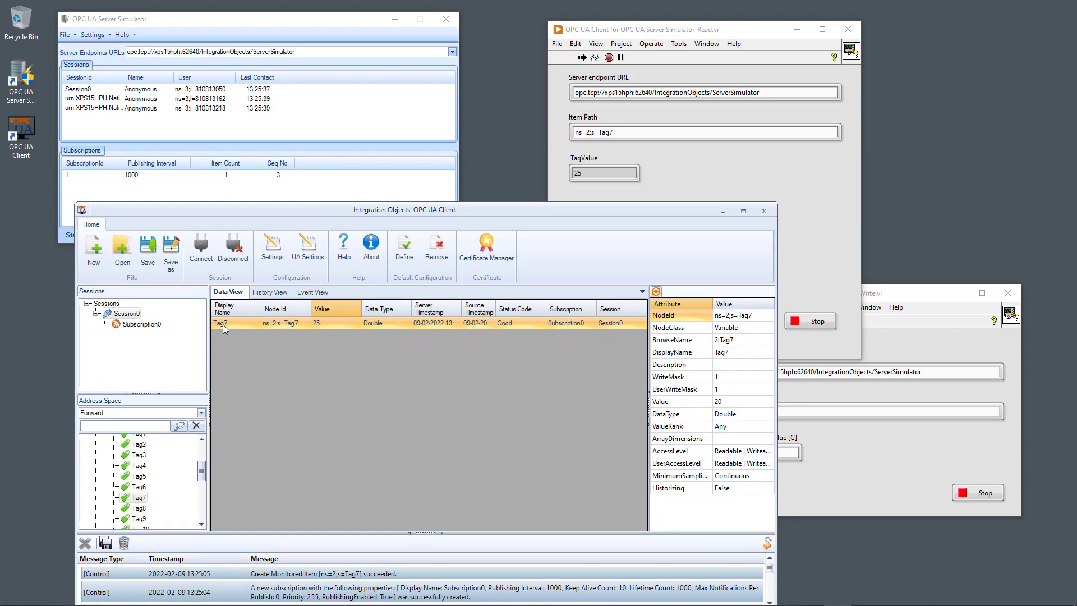
right_click(142, 498)
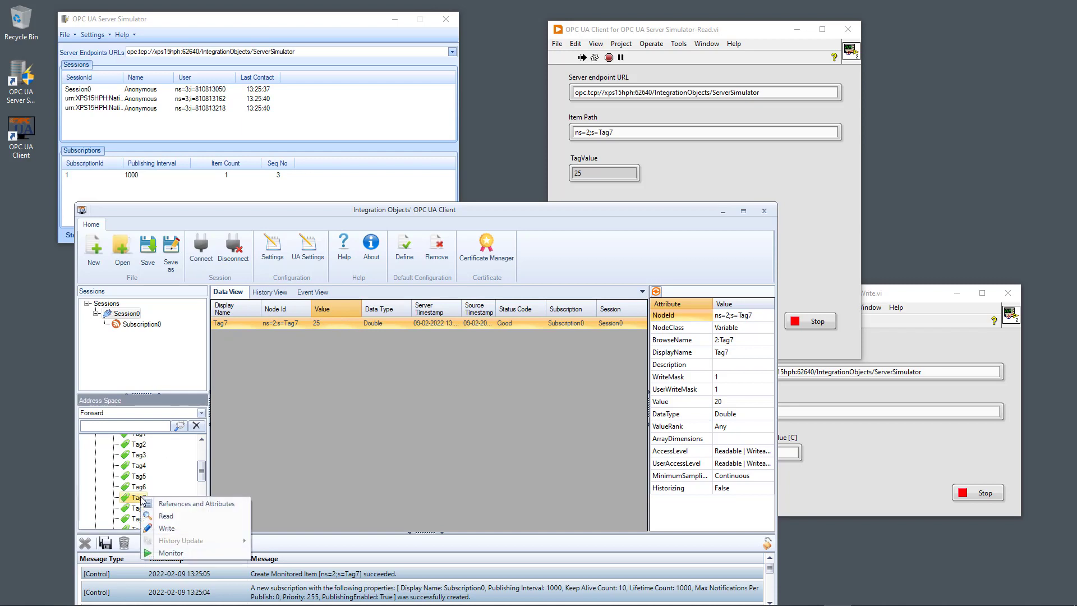
click(185, 531)
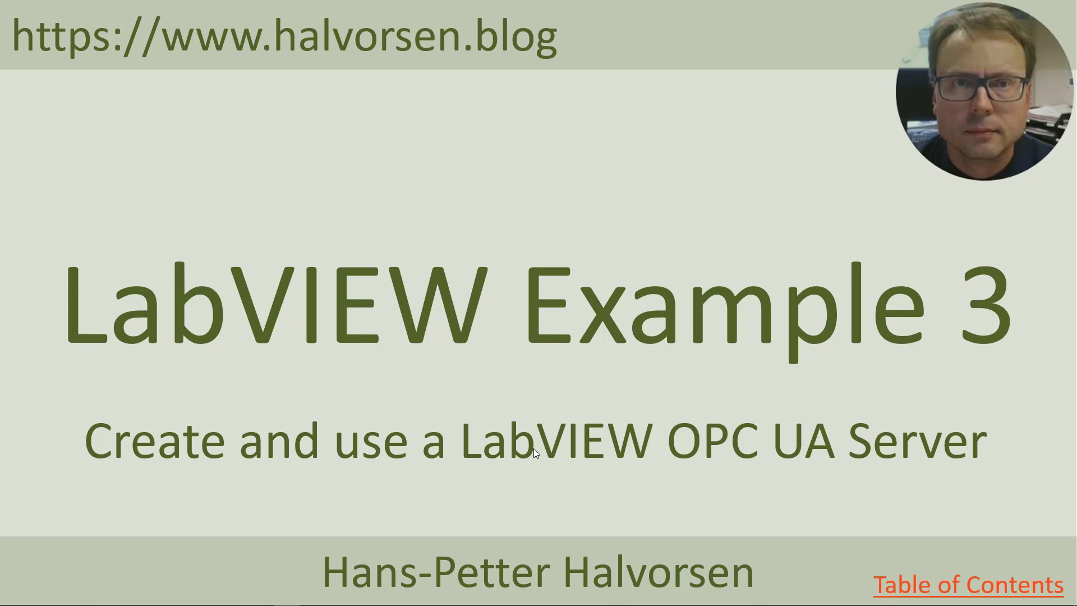
key(Right)
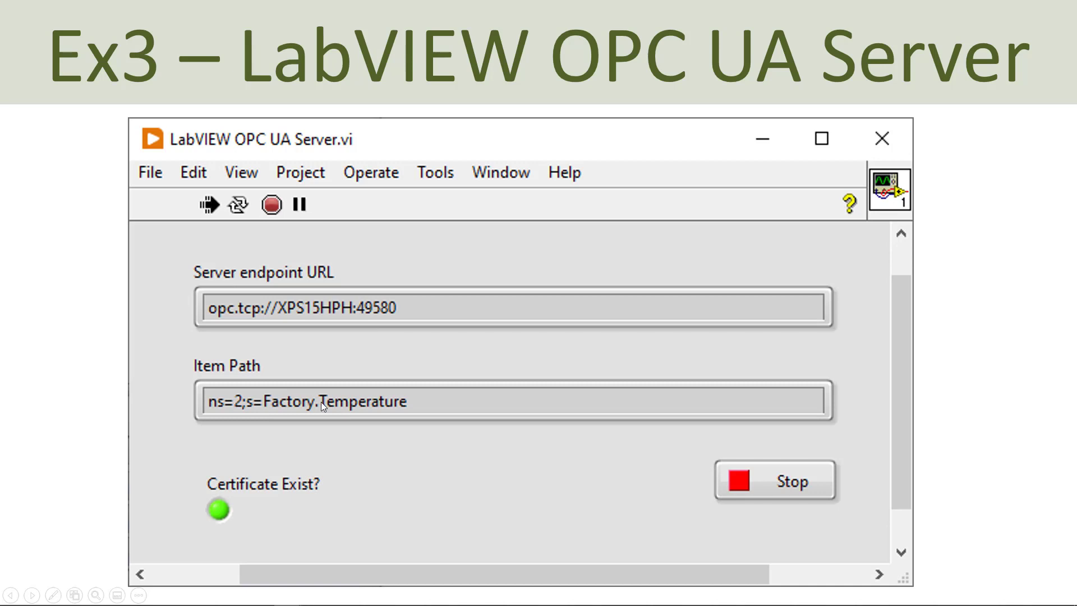
click(364, 436)
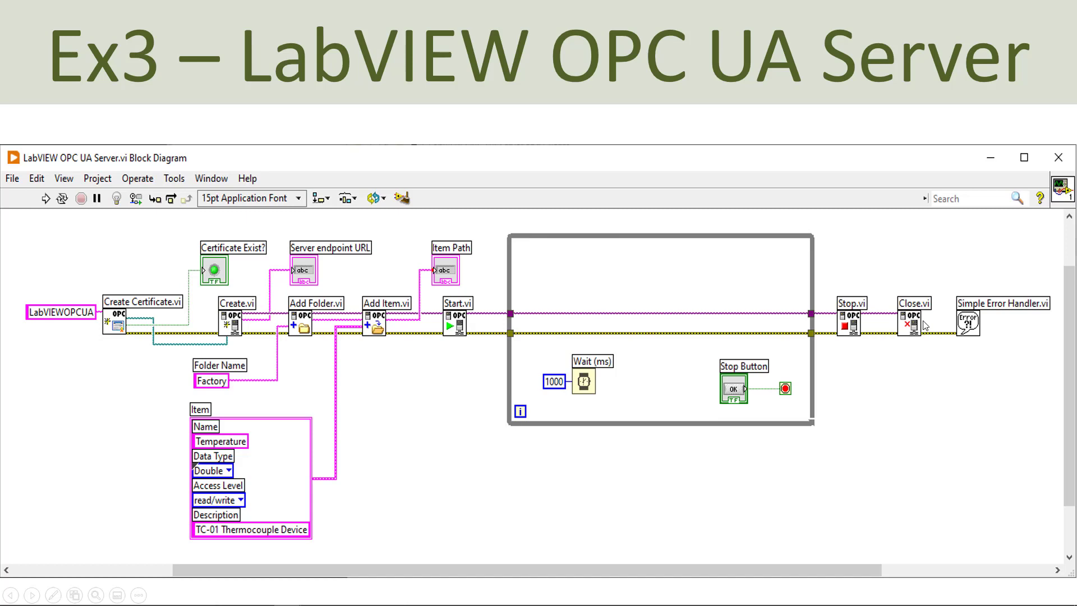
key(Right)
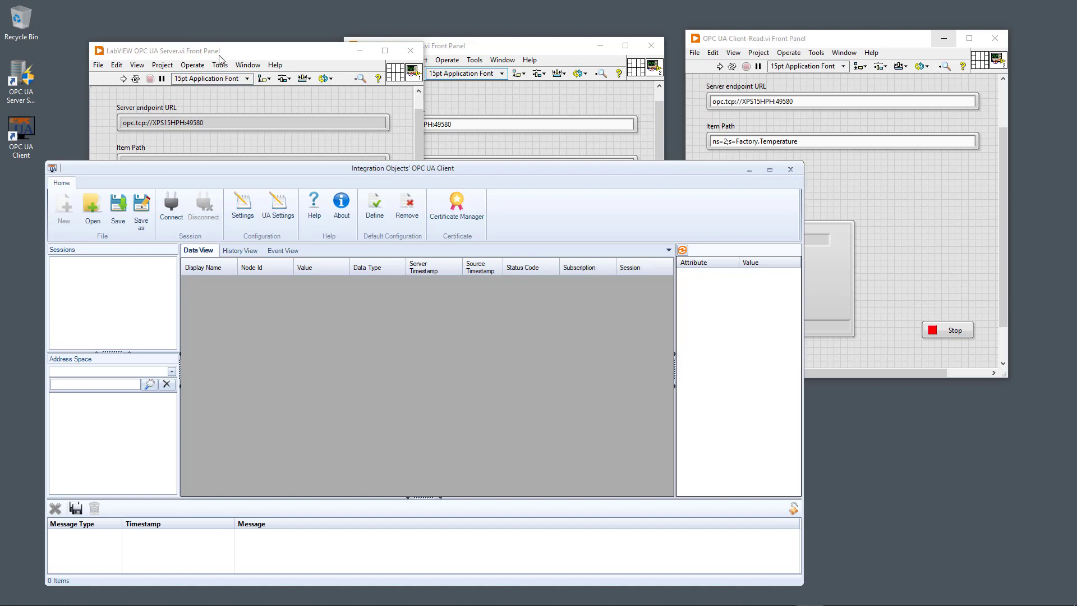
Open the block diagram of LabVIEW OPC UA Server.vi, examine the server setup, the Factory folder, the Temperature item and the loop, and close it
mouse_move(243, 58)
mouse_down()
mouse_move(267, 56)
mouse_move(255, 72)
mouse_move(248, 53)
mouse_up()
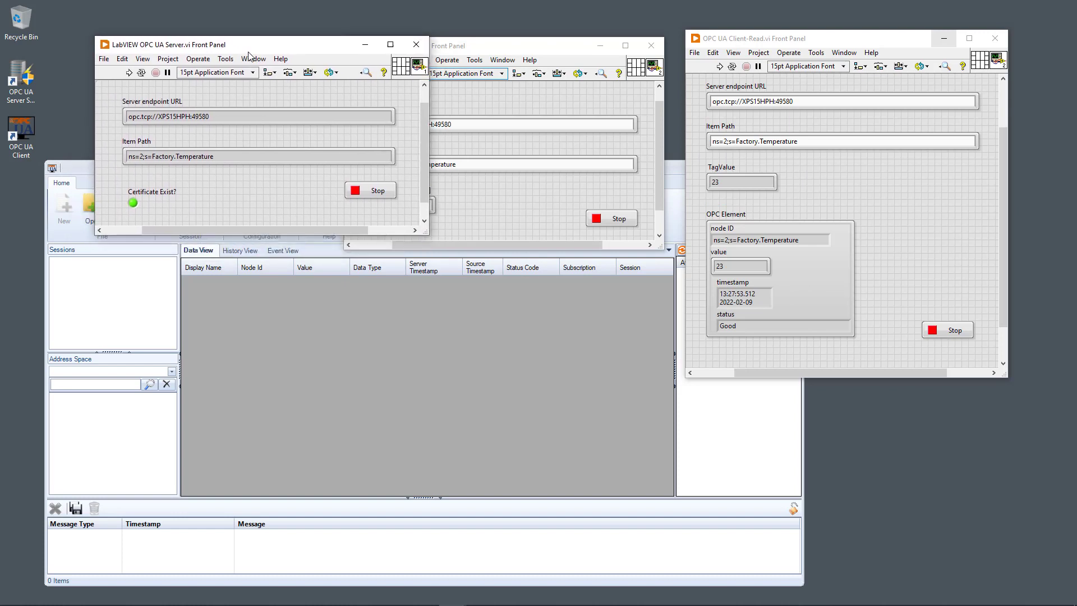
click(274, 162)
key(ctrl+e)
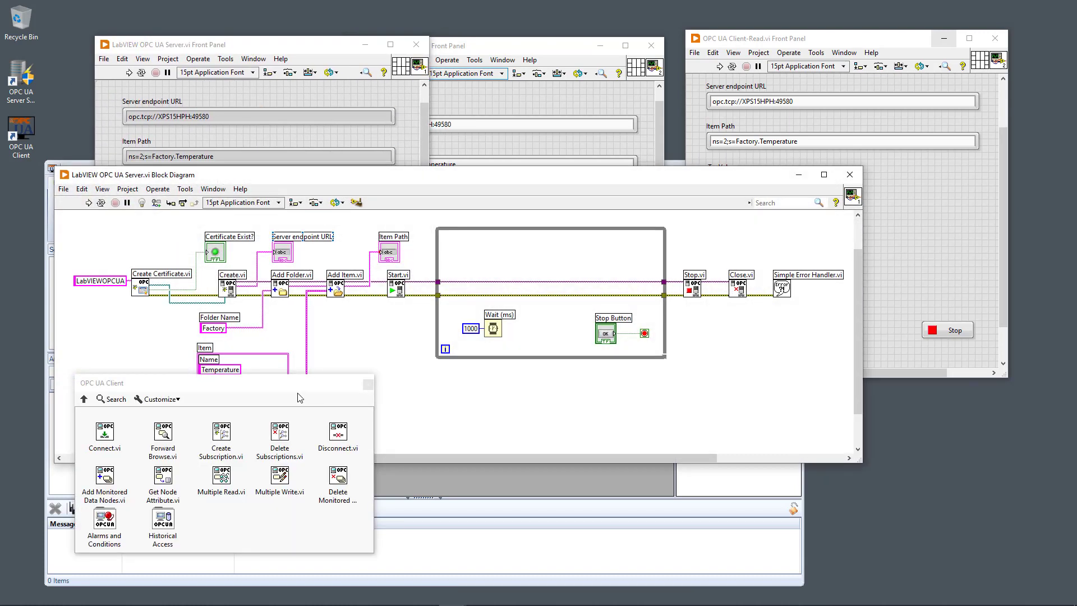
drag(354, 175, 357, 124)
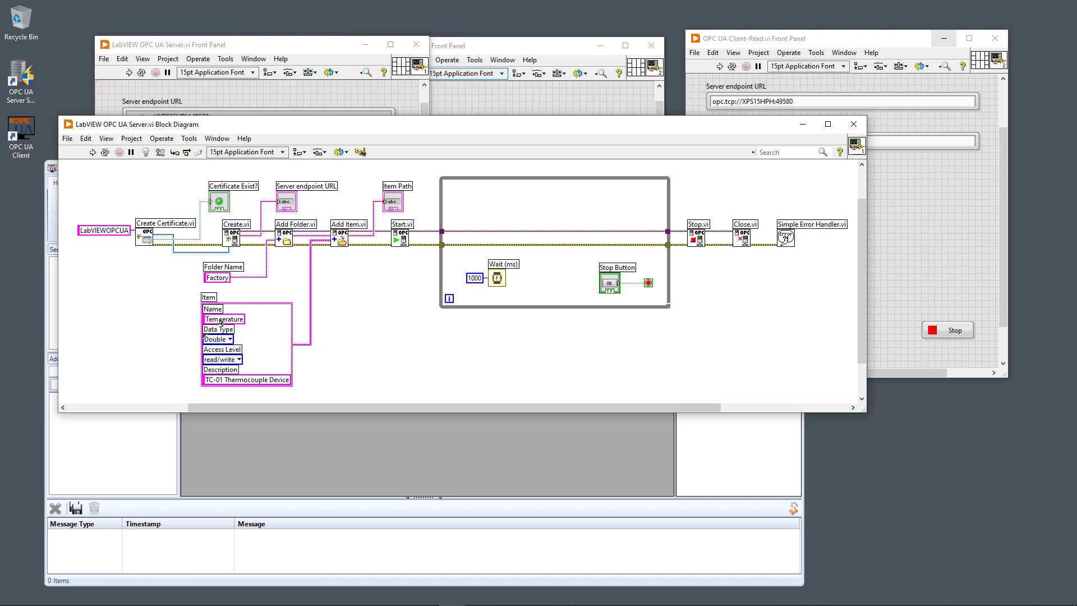
click(620, 179)
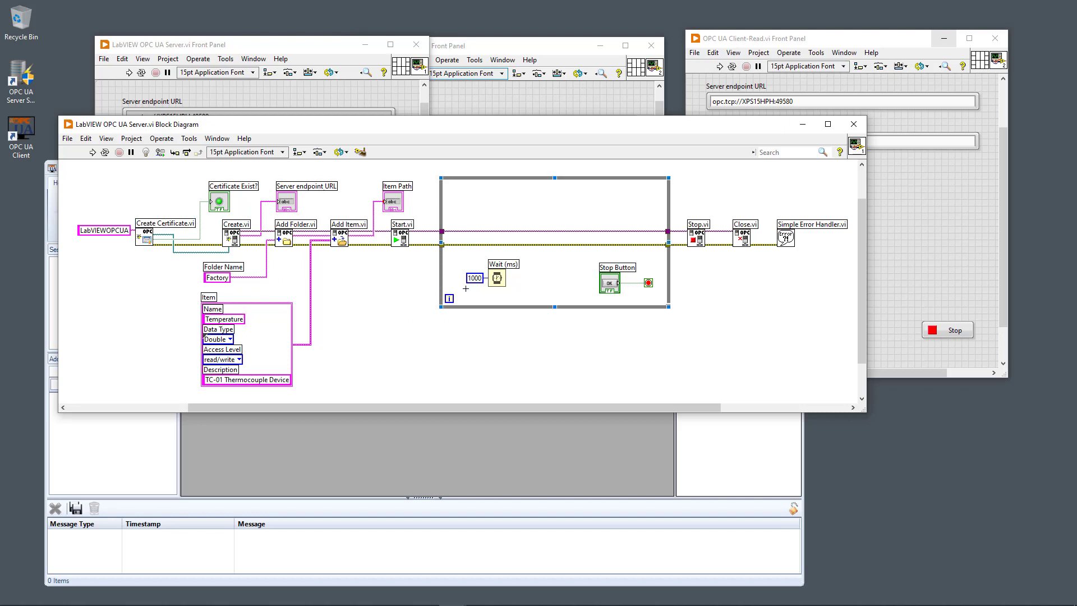
double_click(610, 287)
click(711, 289)
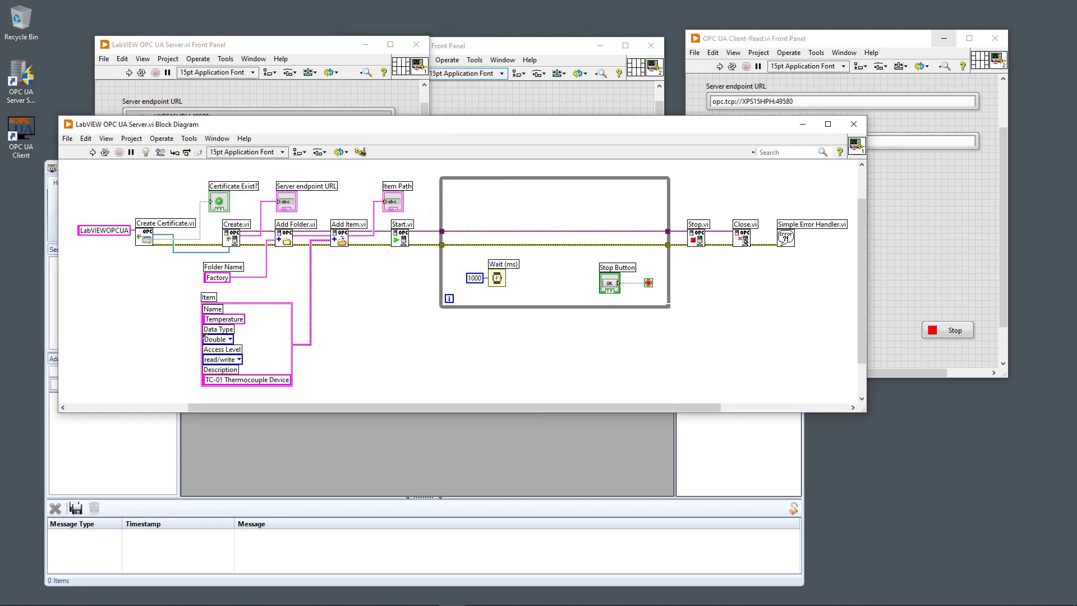
click(854, 124)
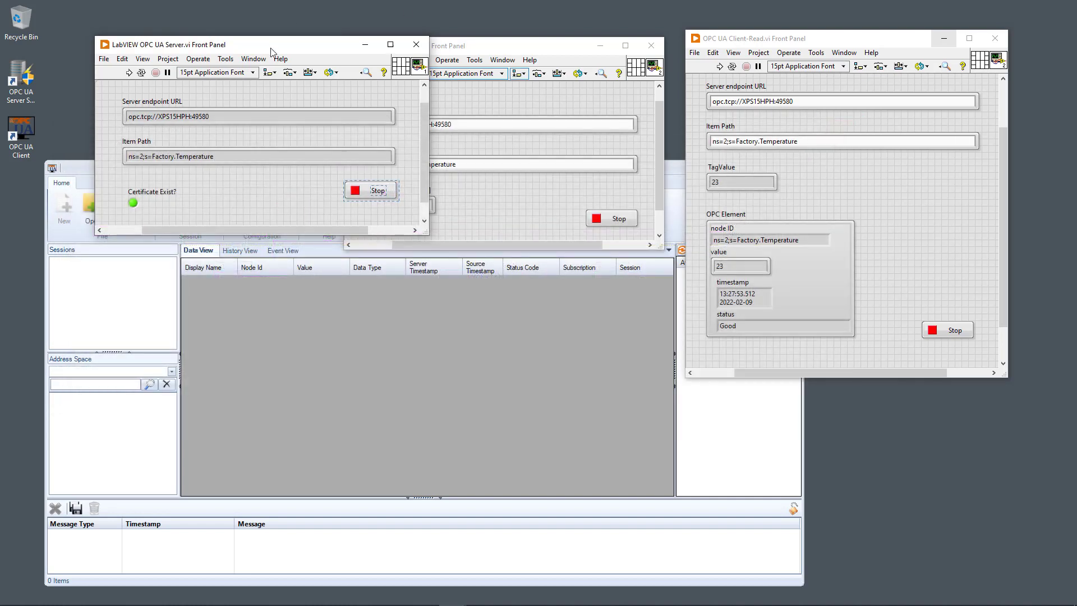
Run LabVIEW OPC UA Server.vi and reposition its window in front of the other VIs
drag(271, 48, 259, 42)
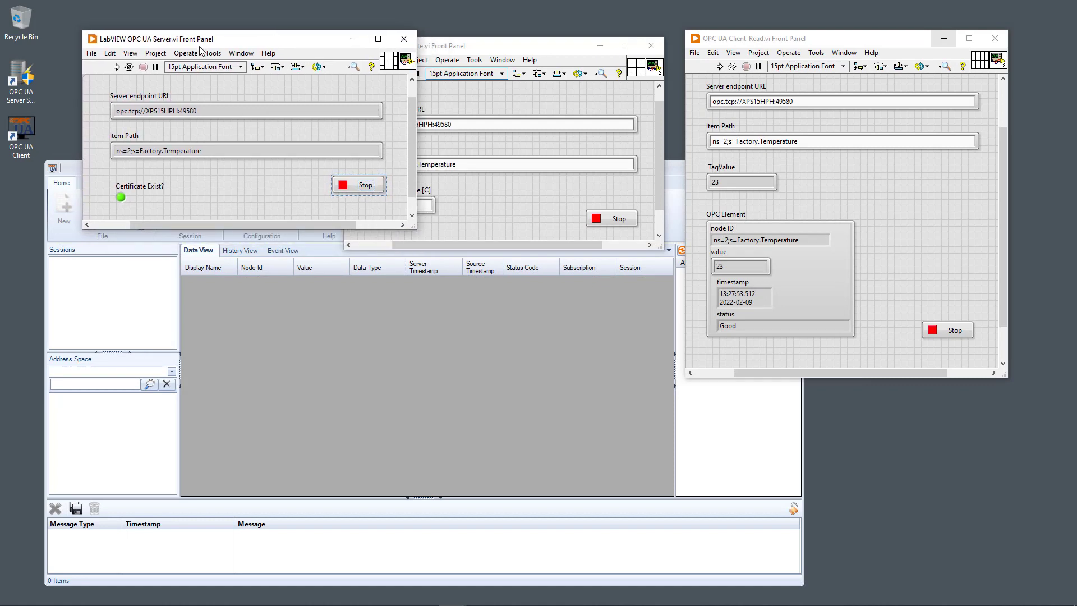
click(116, 67)
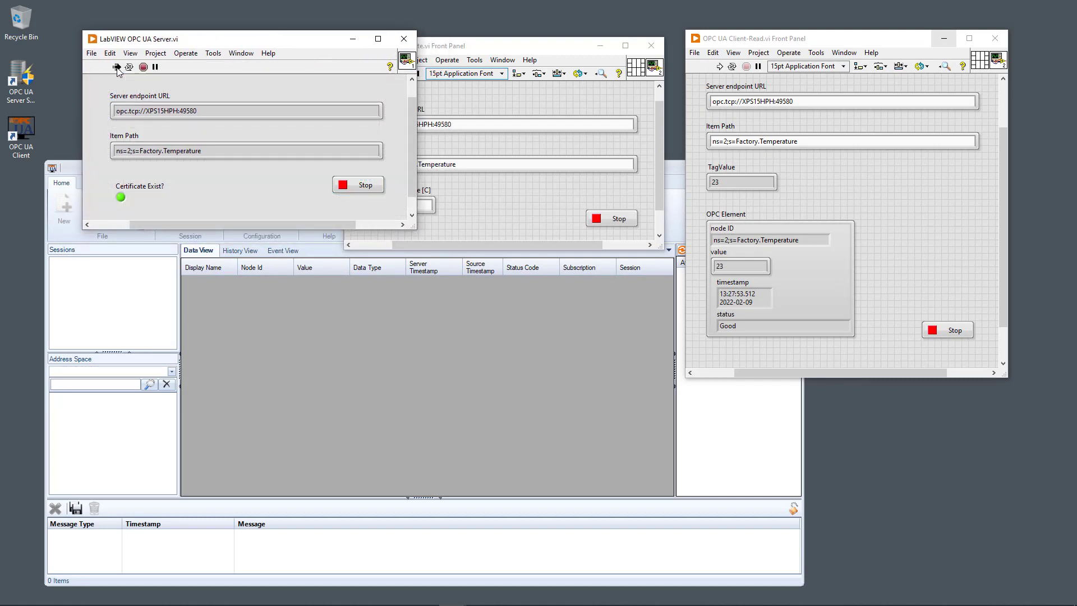
drag(230, 43, 243, 41)
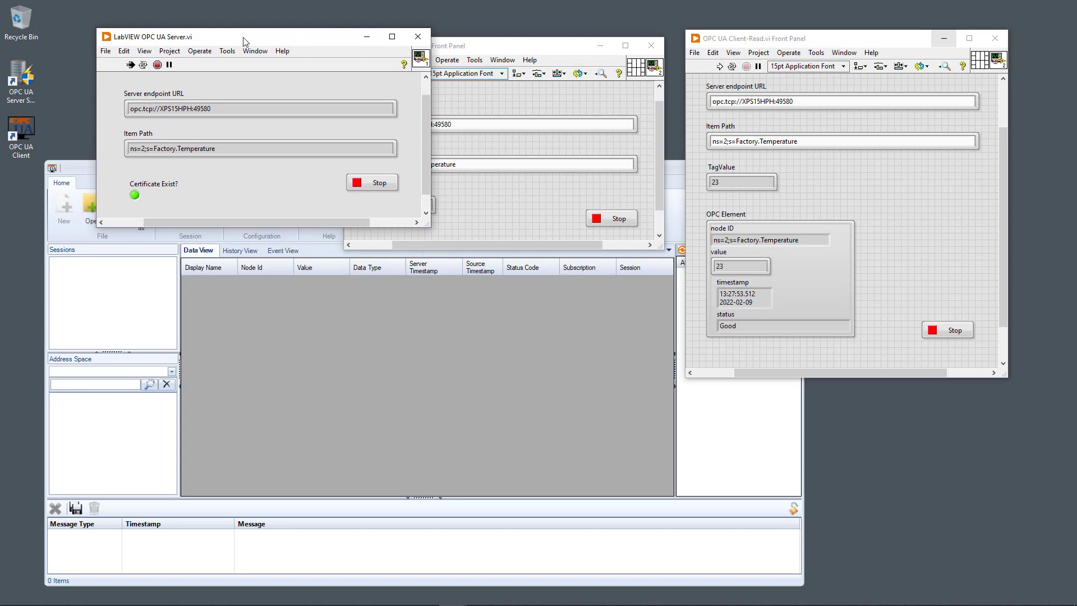
Copy the server VI's endpoint URL and connect the OPC UA Client to opc.tcp://XPS15HPH:49580 as Session0 with anonymous authentication and no security
triple_click(225, 109)
key(ctrl+c)
click(286, 394)
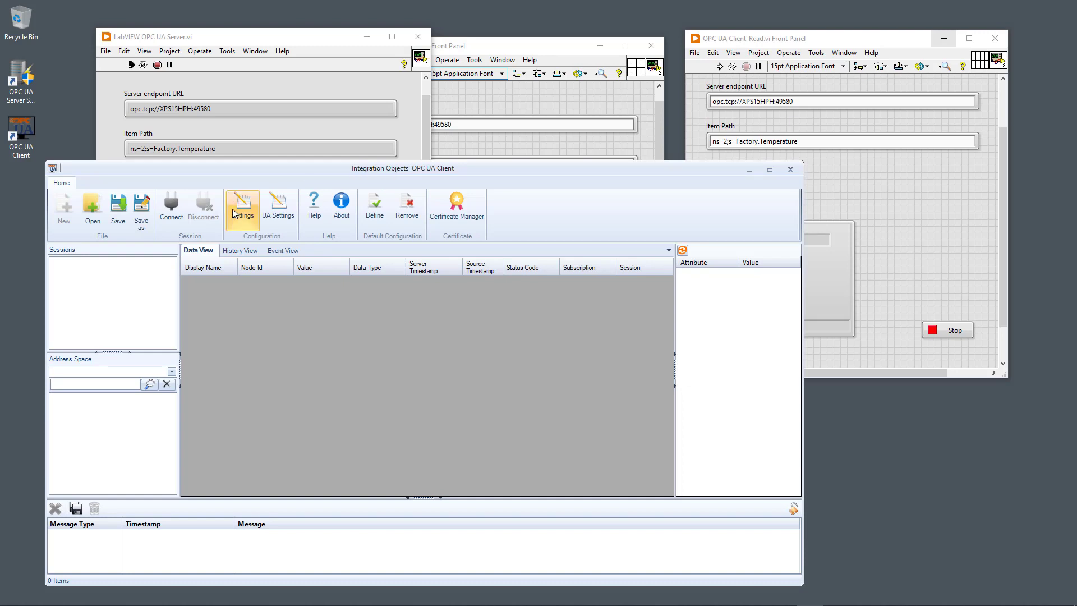
click(169, 211)
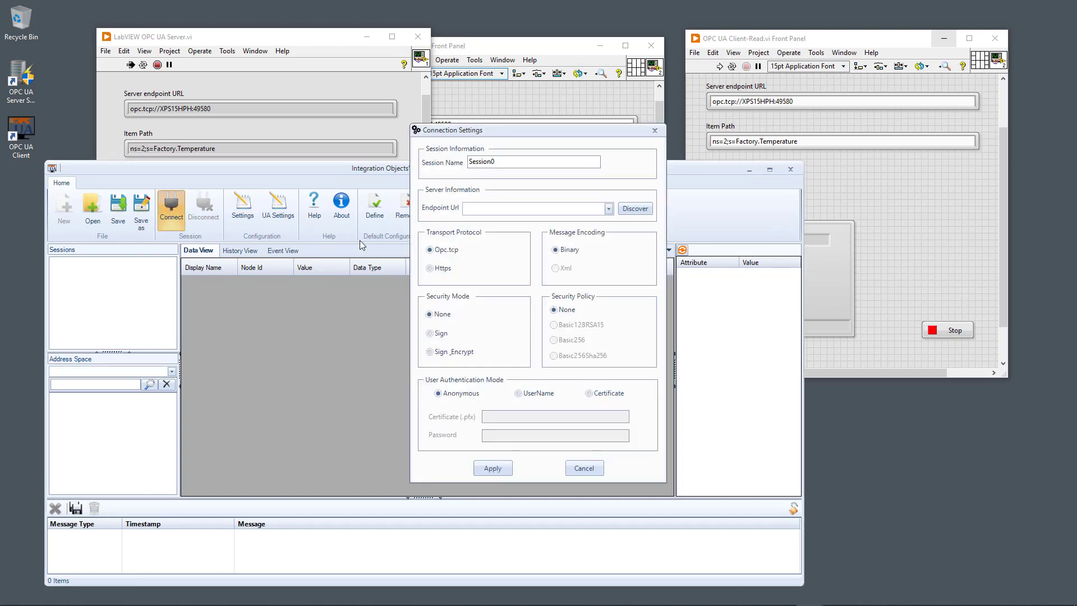
click(488, 209)
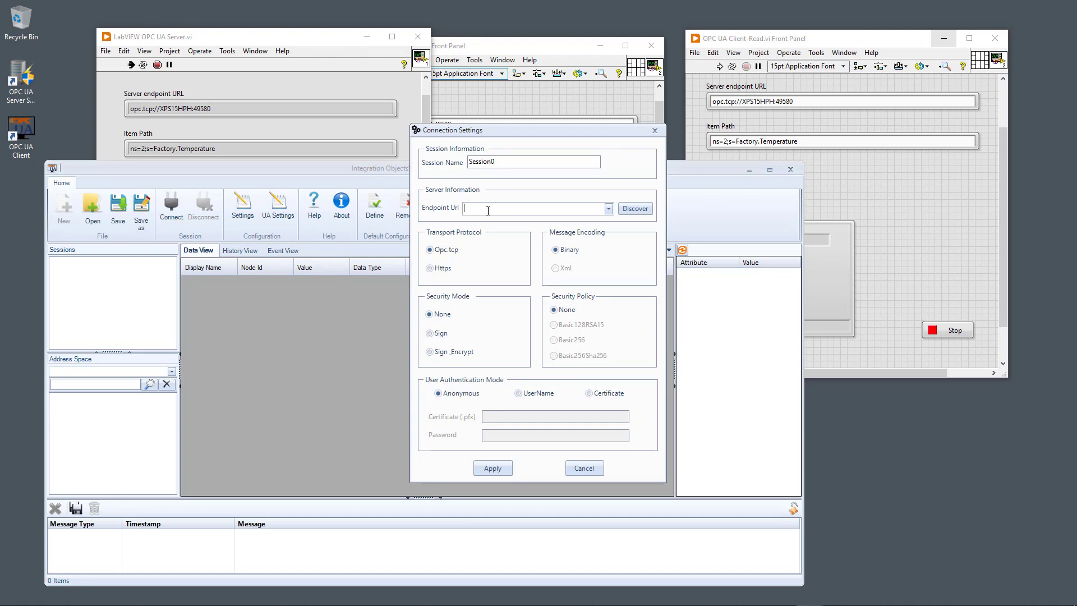
key(ctrl+v)
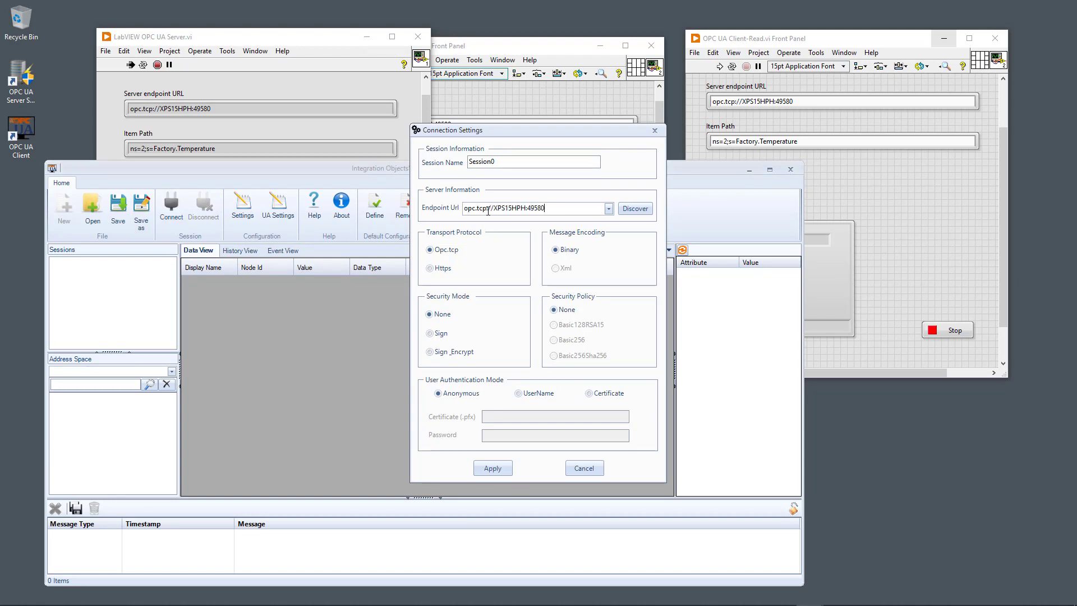
click(504, 470)
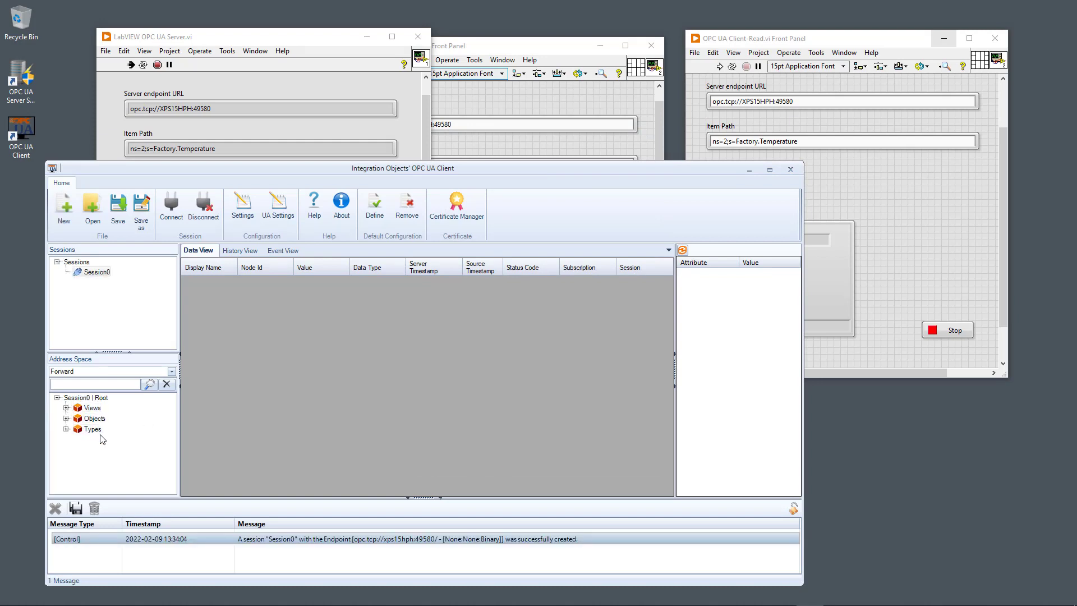
Expand Objects and the Factory folder in the client's address space and check the operations available for the Temperature item
click(66, 418)
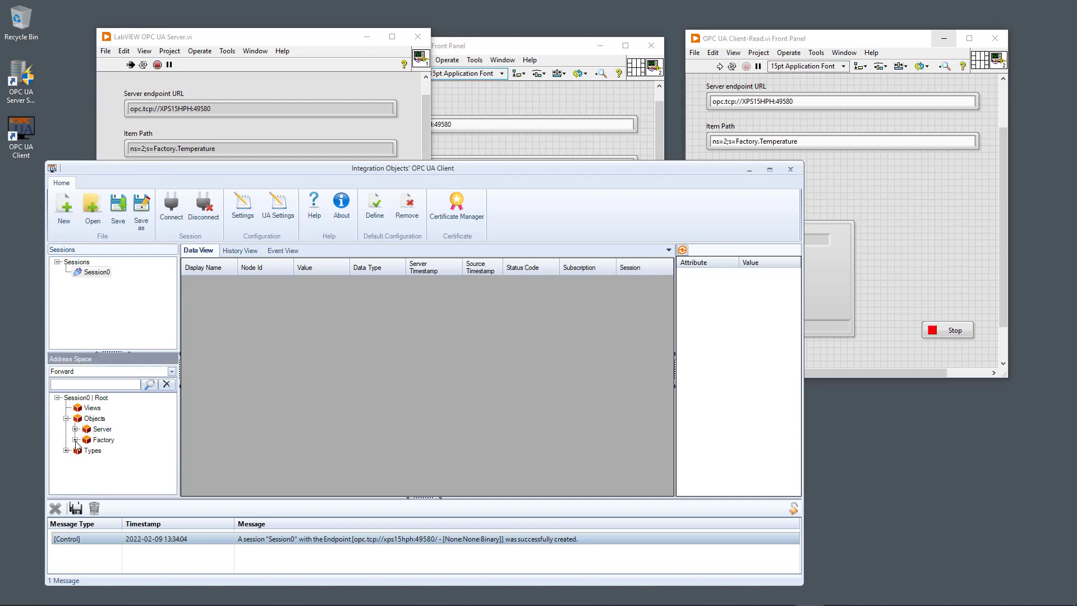
click(75, 440)
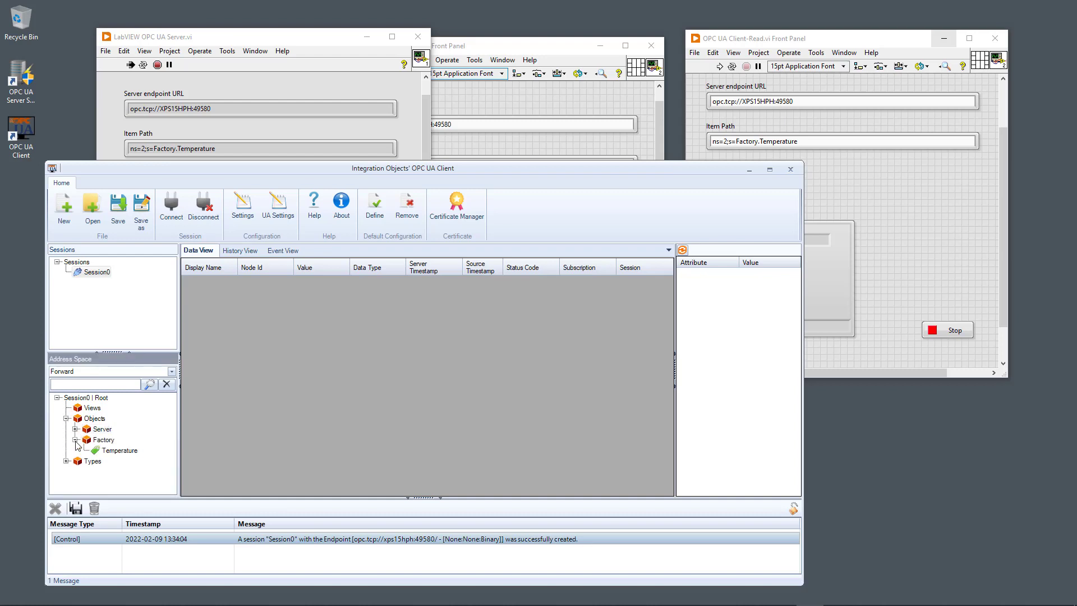
click(121, 451)
right_click(123, 454)
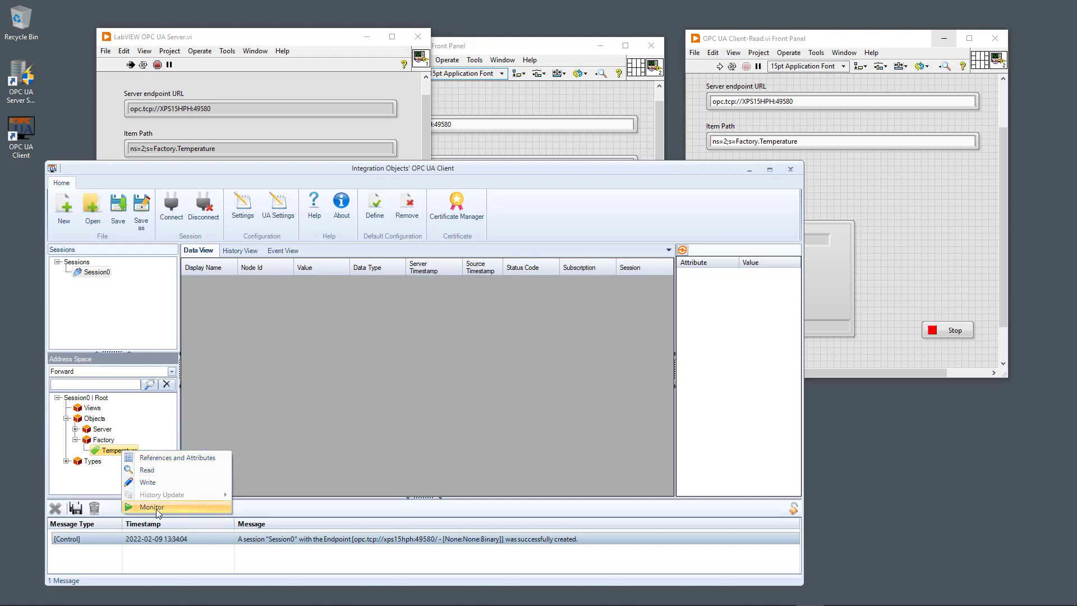
Bring OPC UA Client-Write.vi forward, move the Read VI aside, and run the Write VI with Temperature Value 23
click(539, 51)
drag(828, 39, 865, 43)
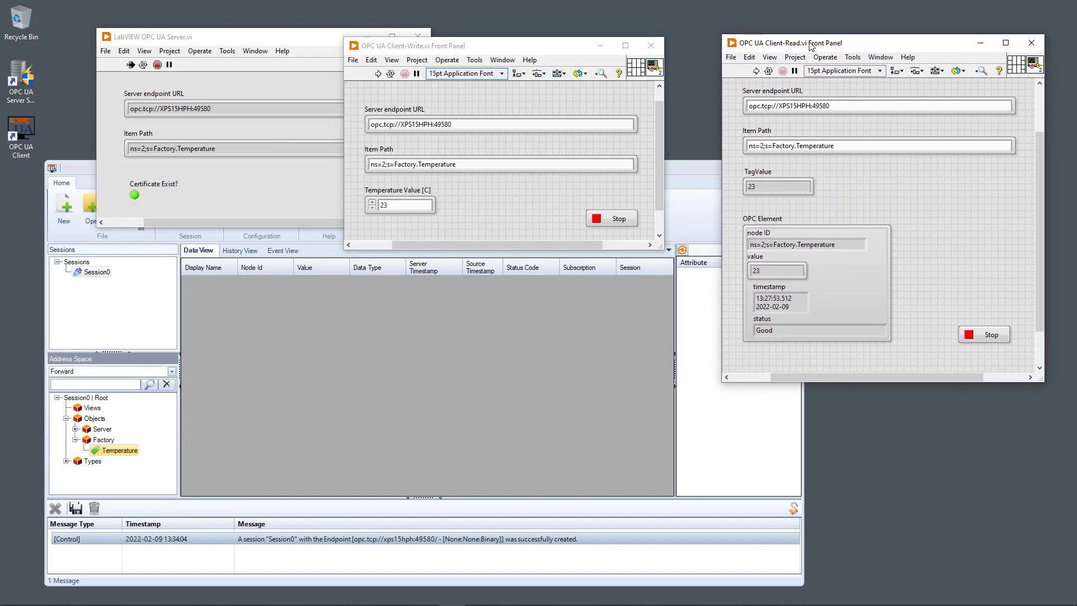
click(378, 74)
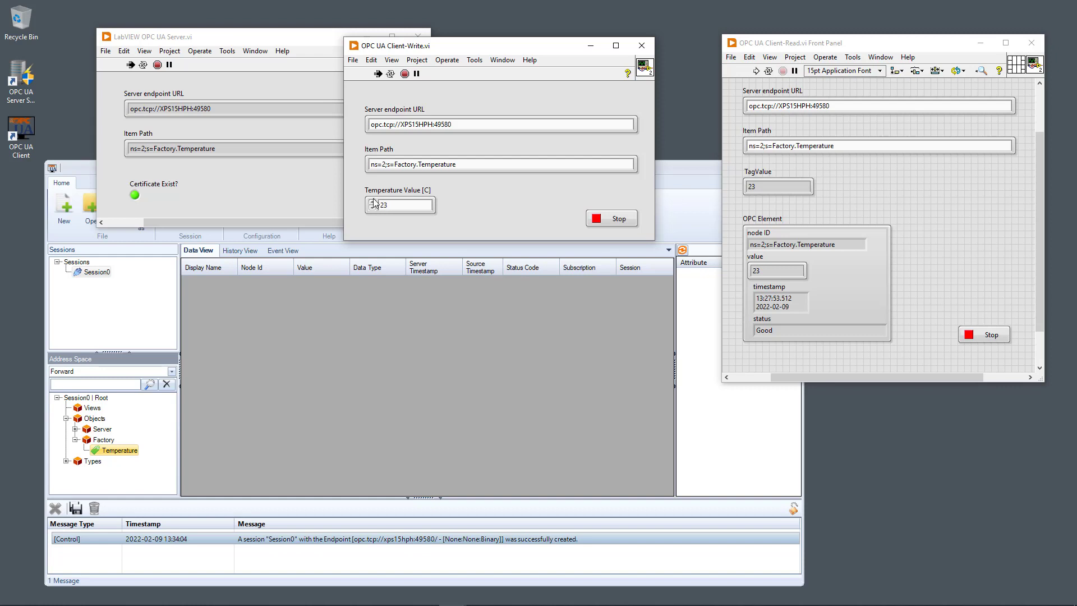
Read the Factory Temperature item's current value in the OPC UA Client and dismiss the result
click(154, 468)
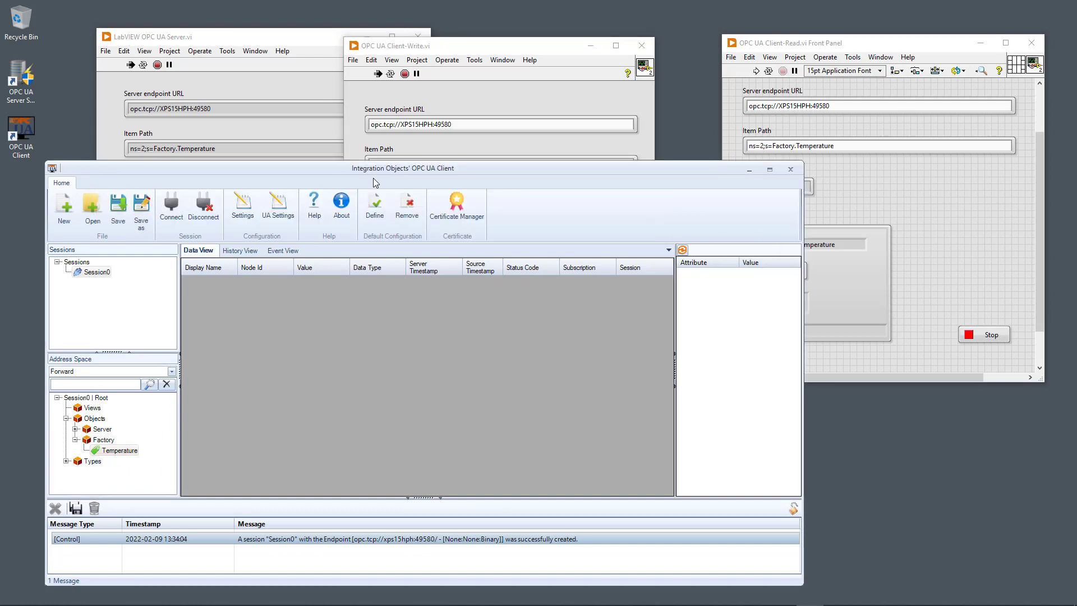
right_click(121, 452)
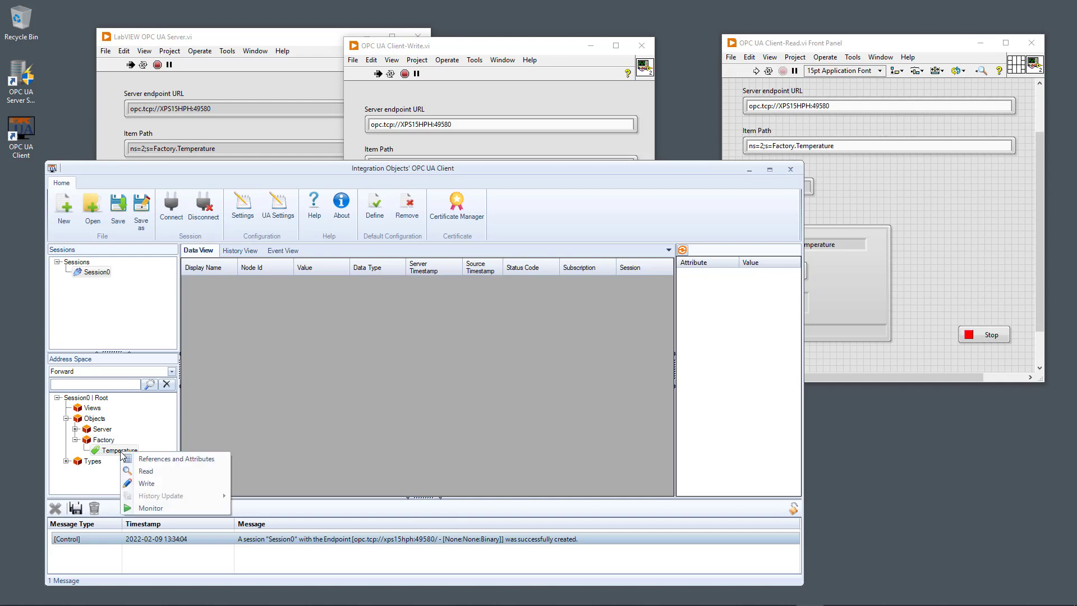
click(150, 472)
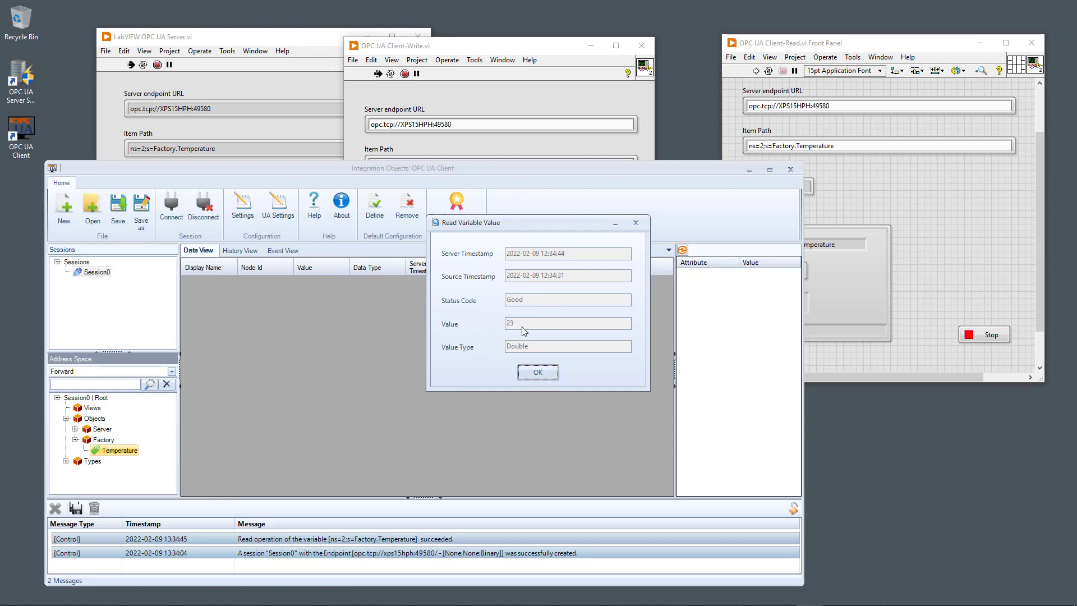
click(542, 374)
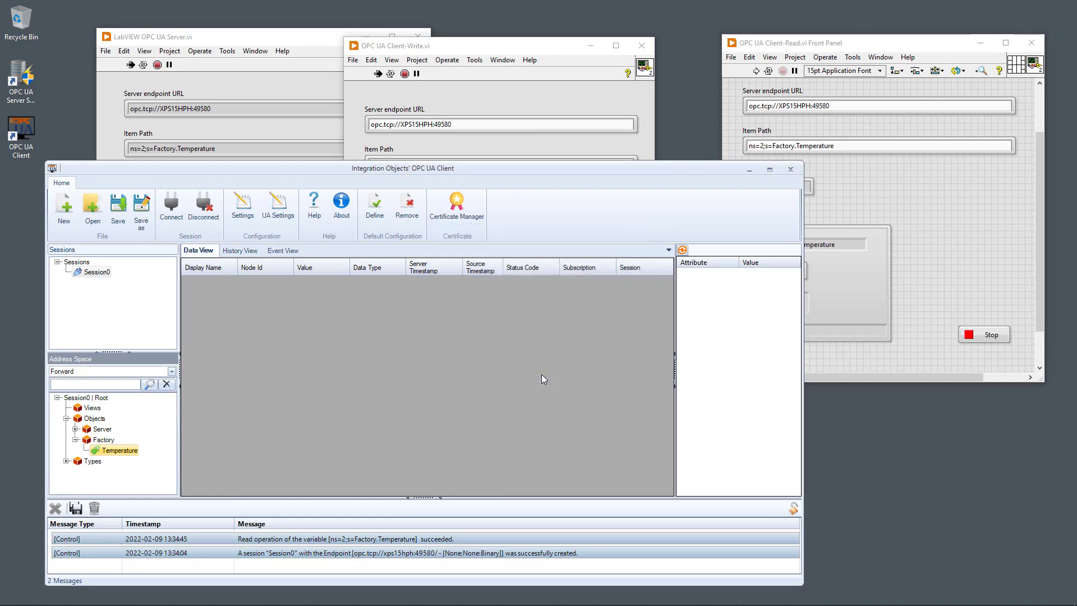
Switch to OPC UA Client-Read.vi and run it to read the Factory.Temperature item
click(855, 123)
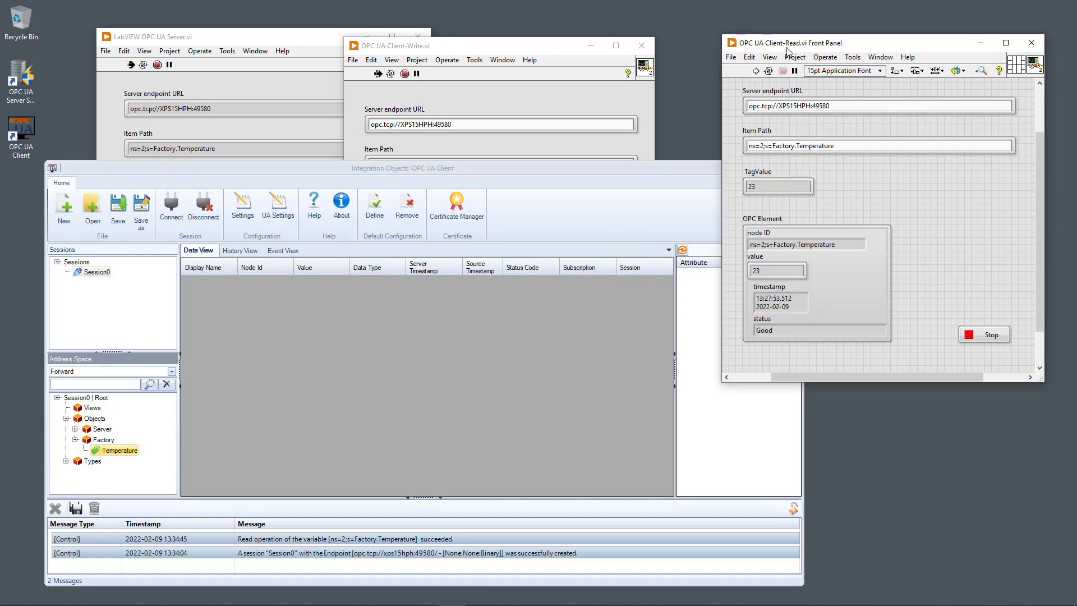
click(758, 70)
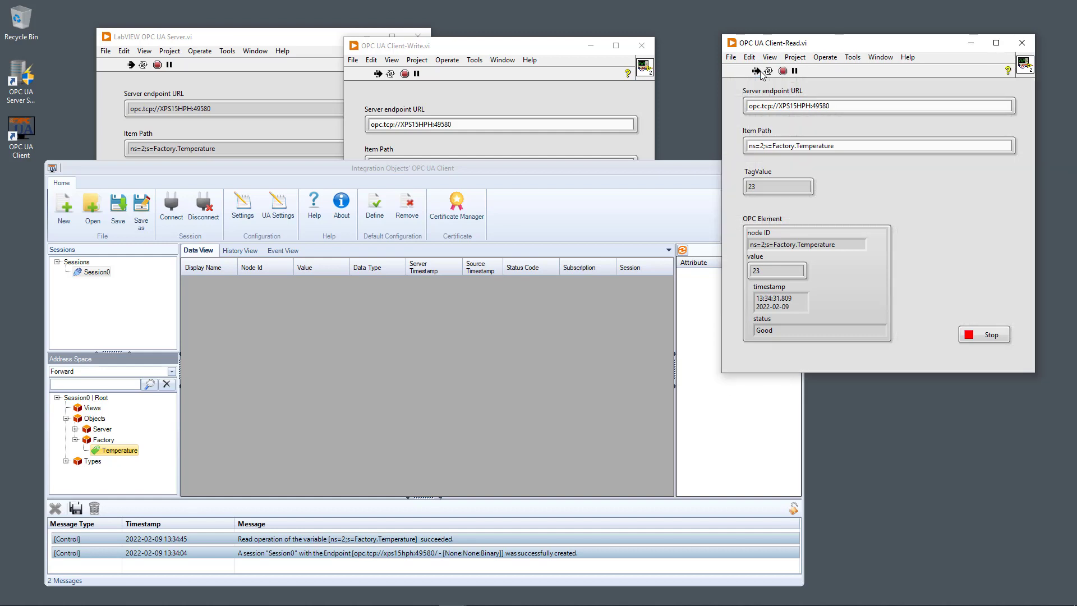
Set Temperature Value to 24 in OPC UA Client-Write.vi, and read the Factory Temperature item in the OPC UA Client, dismissing the result
click(579, 92)
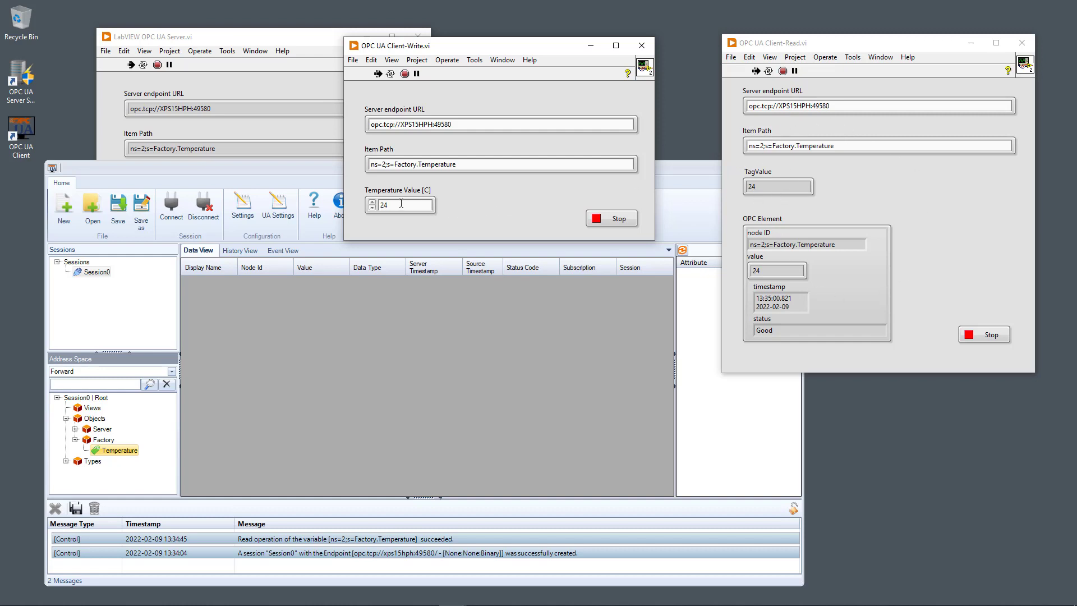
right_click(111, 456)
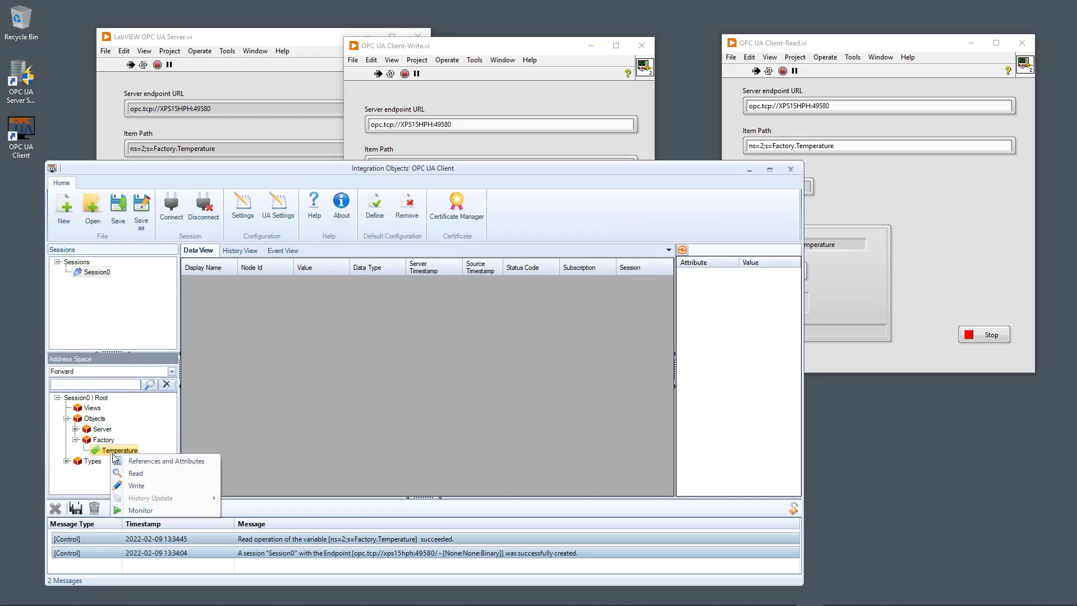
click(148, 474)
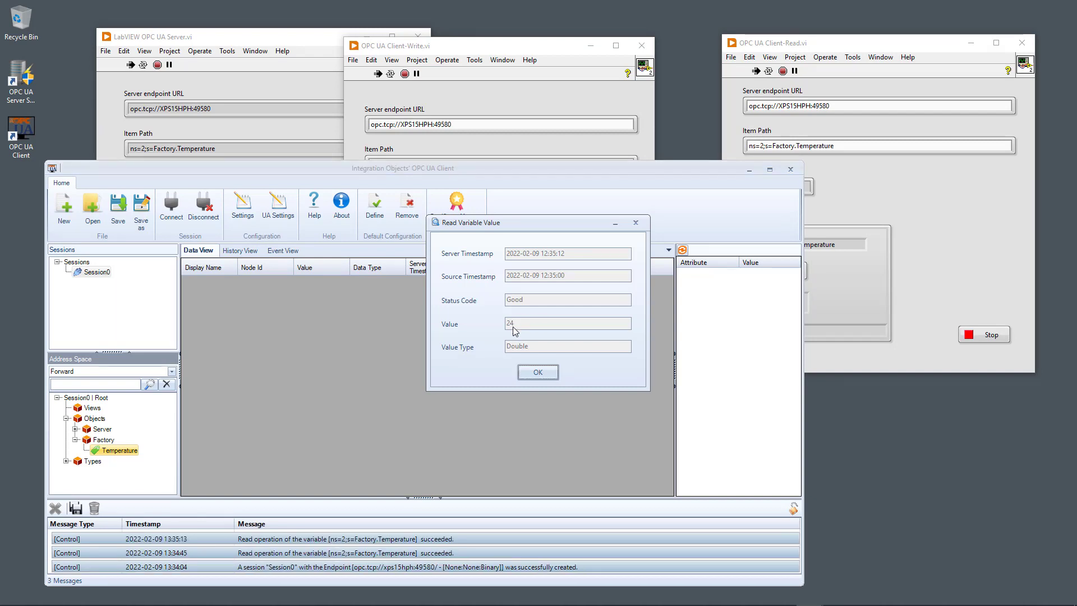
click(543, 371)
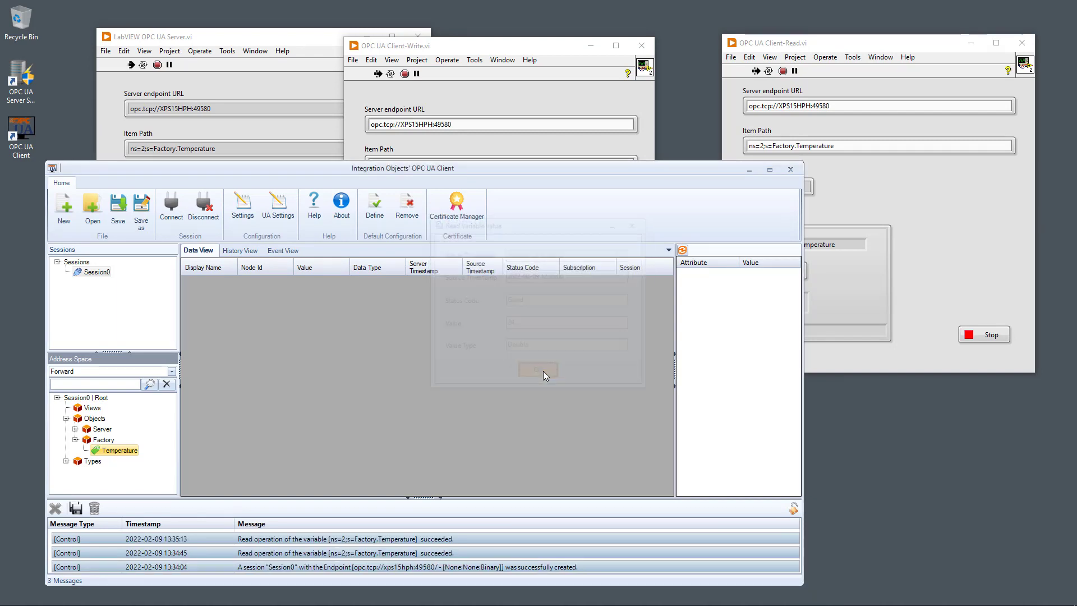
Stop OPC UA Client-Write.vi and write the value 25 to the Factory Temperature item from the OPC UA Client
click(529, 101)
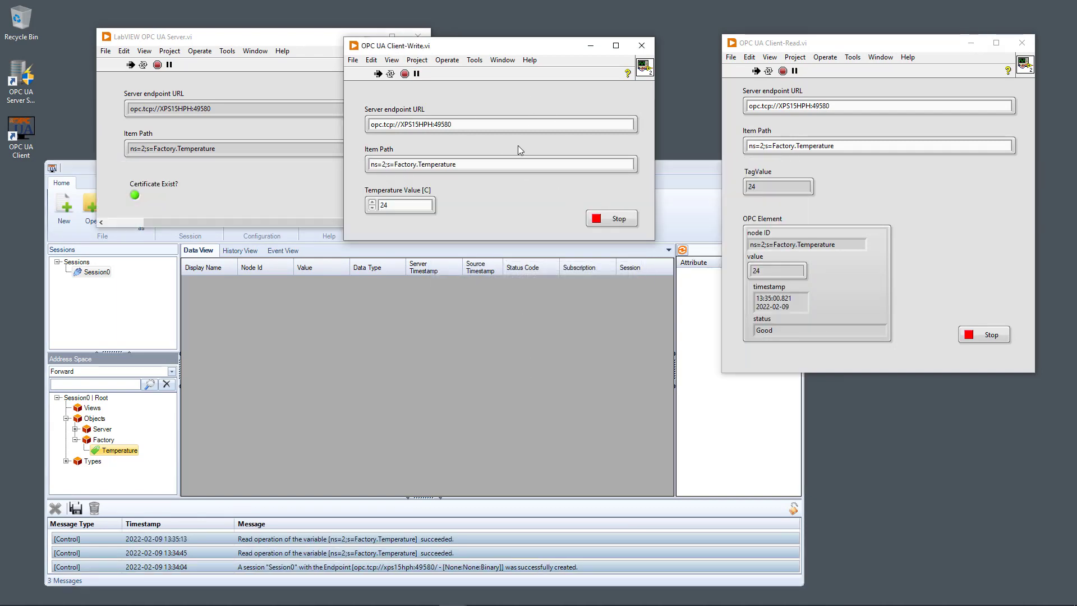
click(611, 219)
right_click(122, 452)
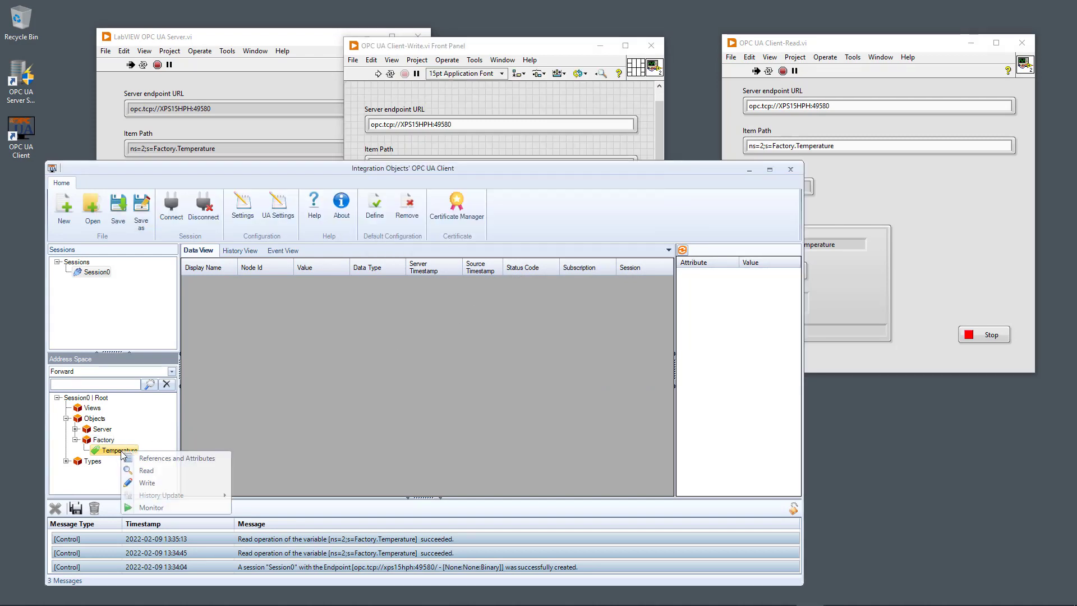
click(151, 482)
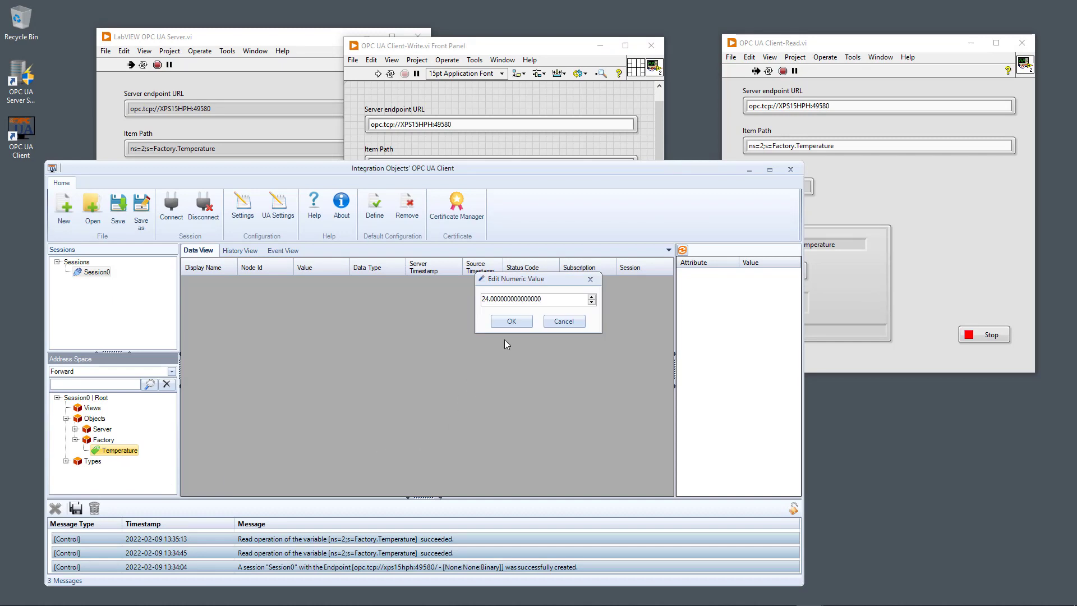
double_click(499, 300)
text(25)
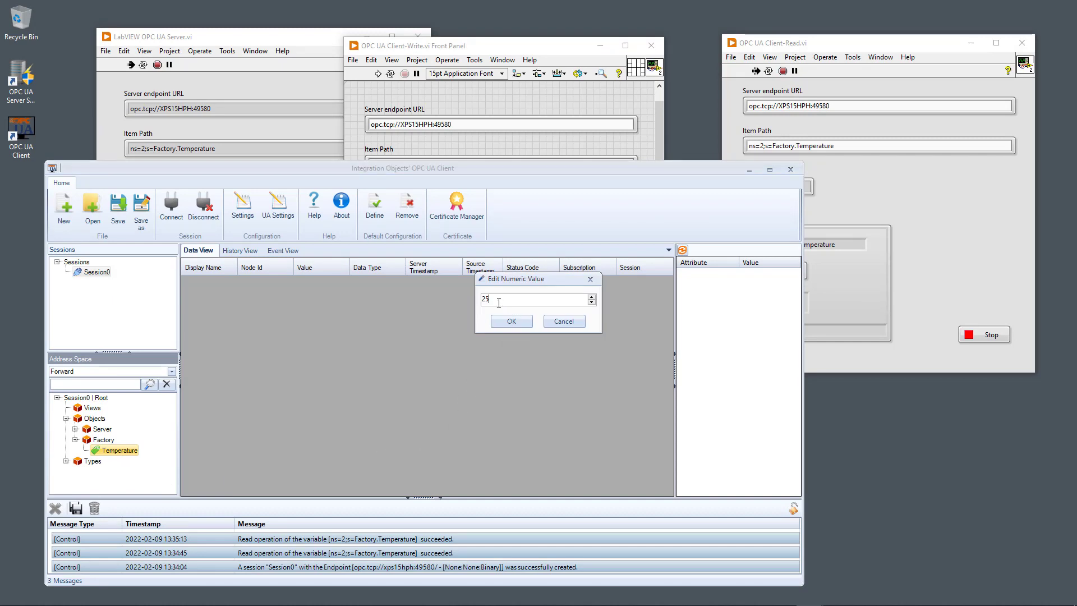
click(517, 322)
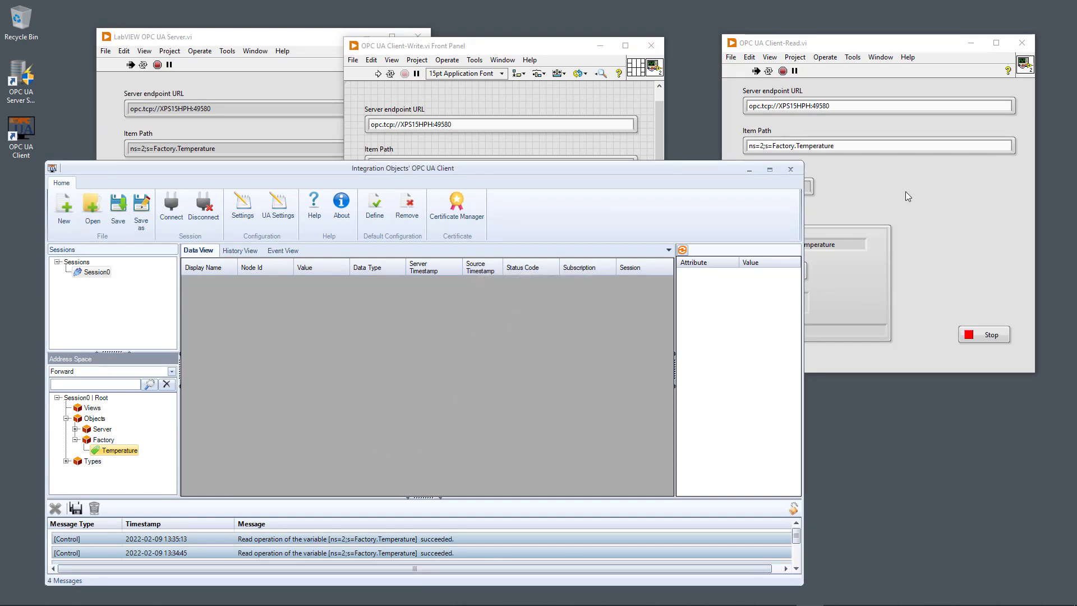
Bring OPC UA Client-Read.vi forward to check its TagValue, and spread the Server, Write and Read VI windows apart side by side
click(784, 204)
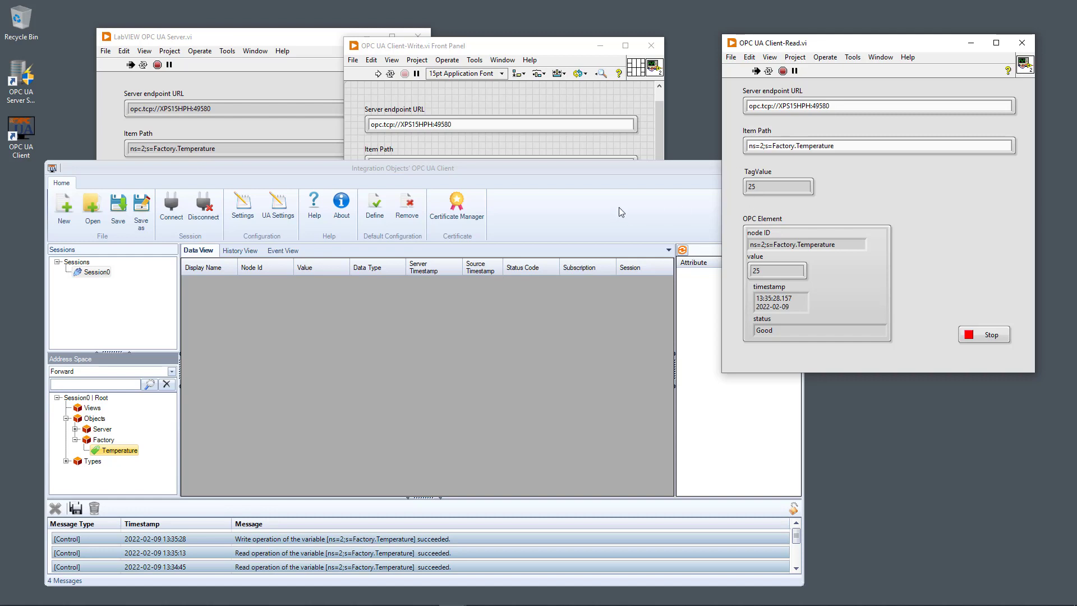
click(259, 36)
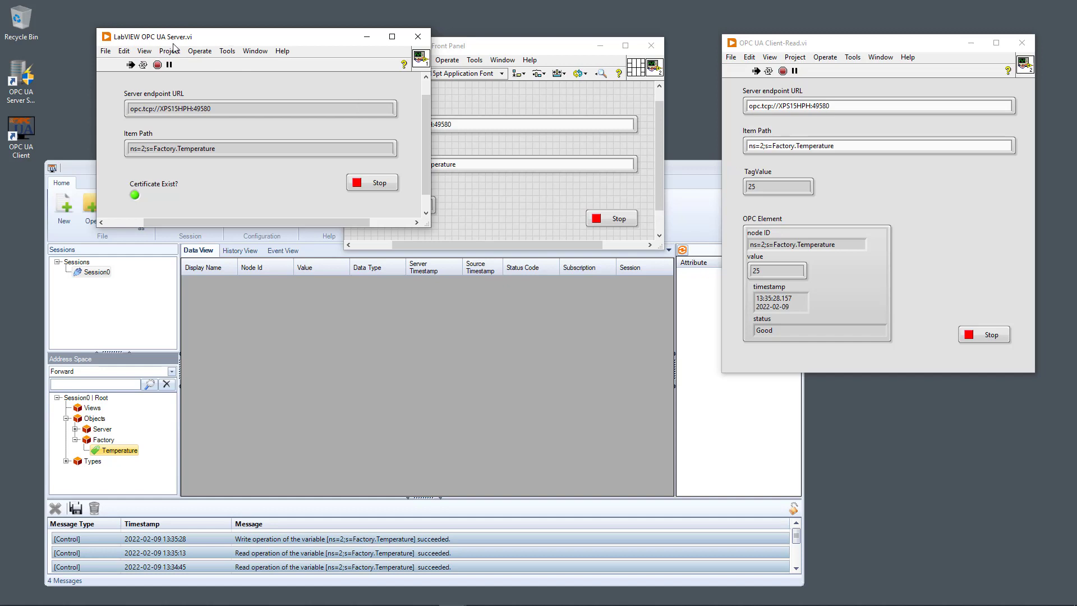
drag(266, 40, 227, 30)
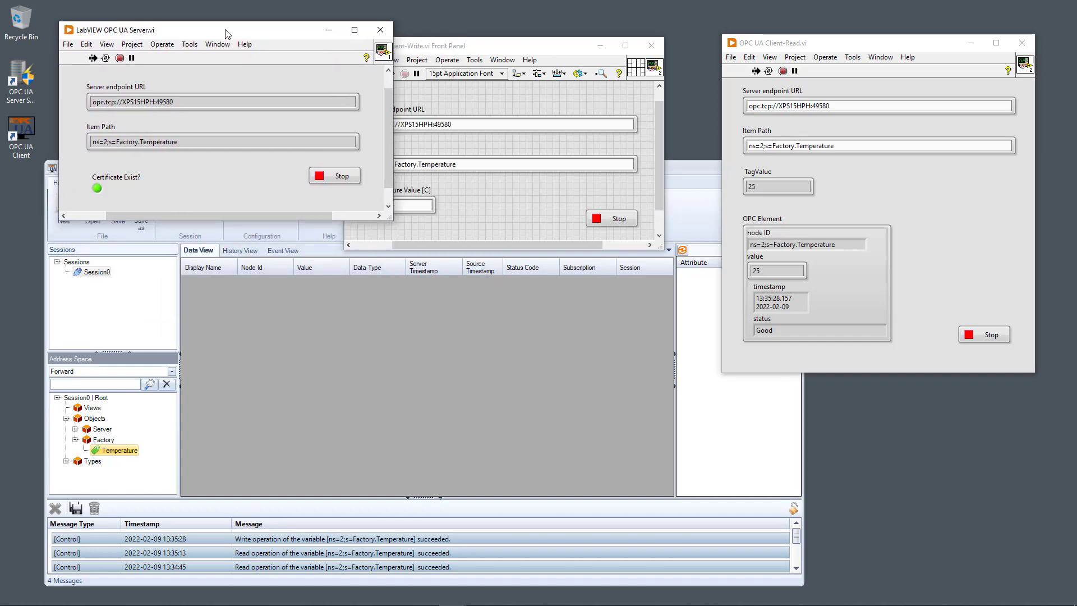
click(496, 49)
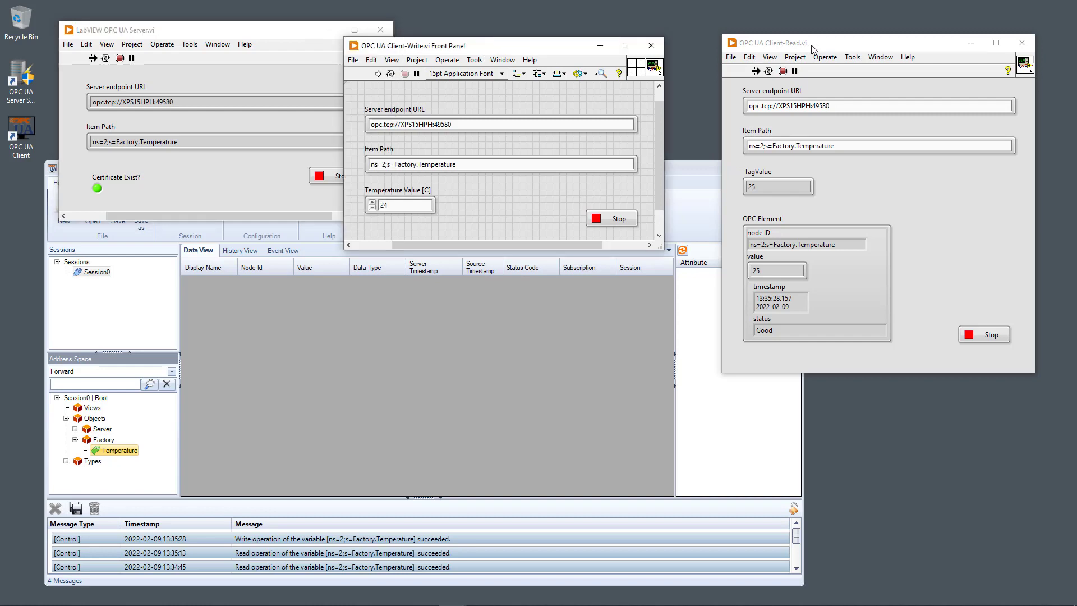
drag(836, 50, 864, 94)
click(553, 47)
drag(552, 47, 596, 46)
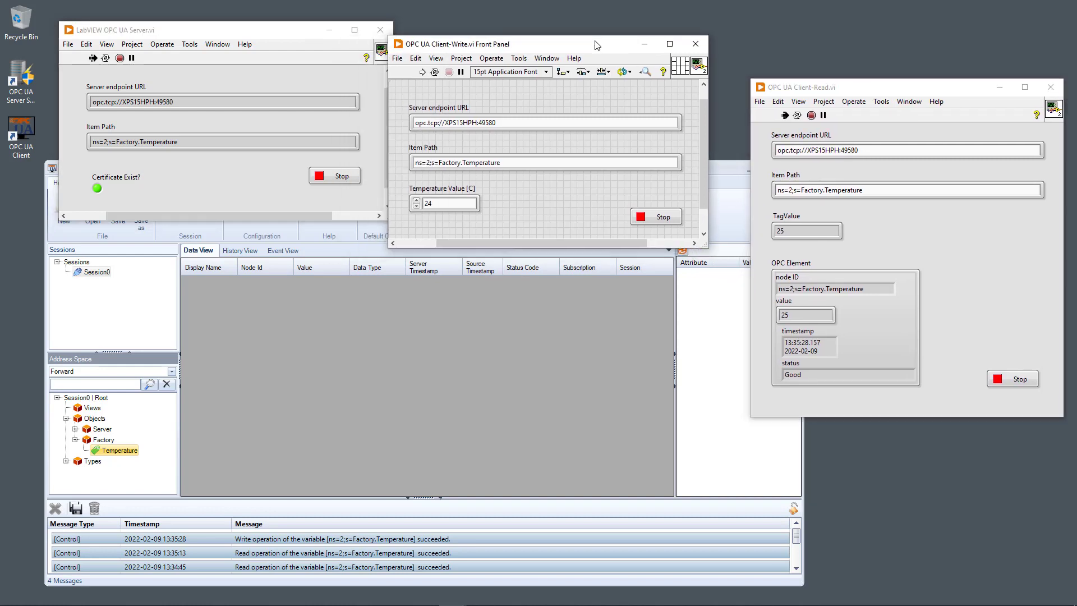
click(507, 127)
click(473, 375)
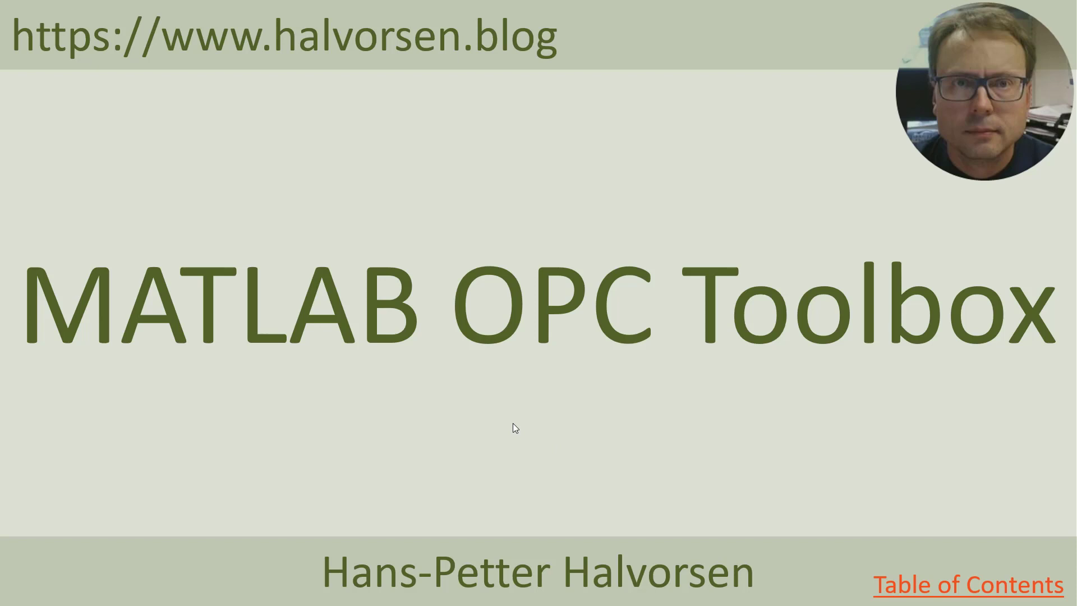
click(486, 413)
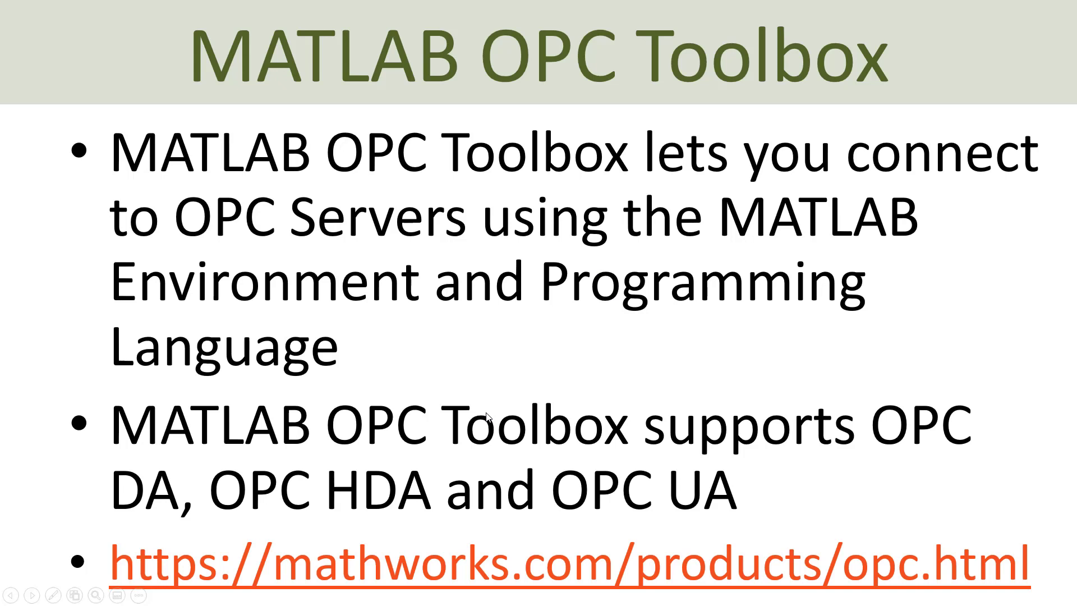